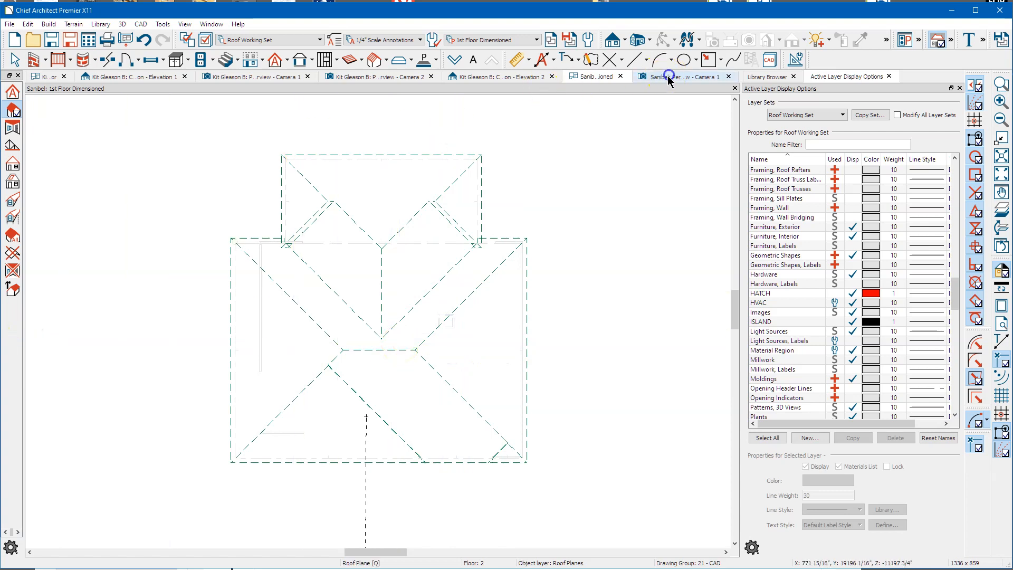
left_click(653, 84)
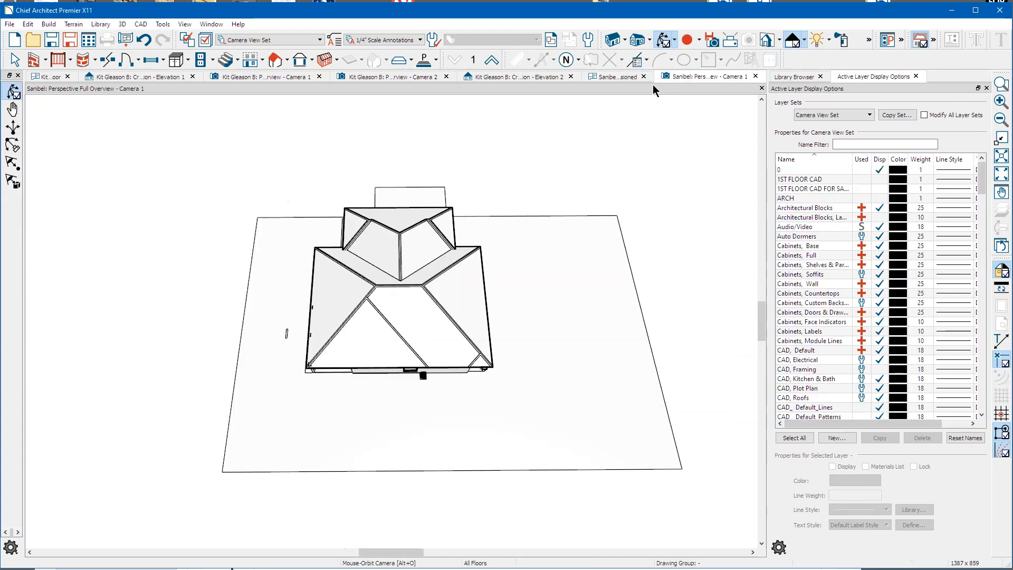
left_click_drag(463, 240, 444, 347)
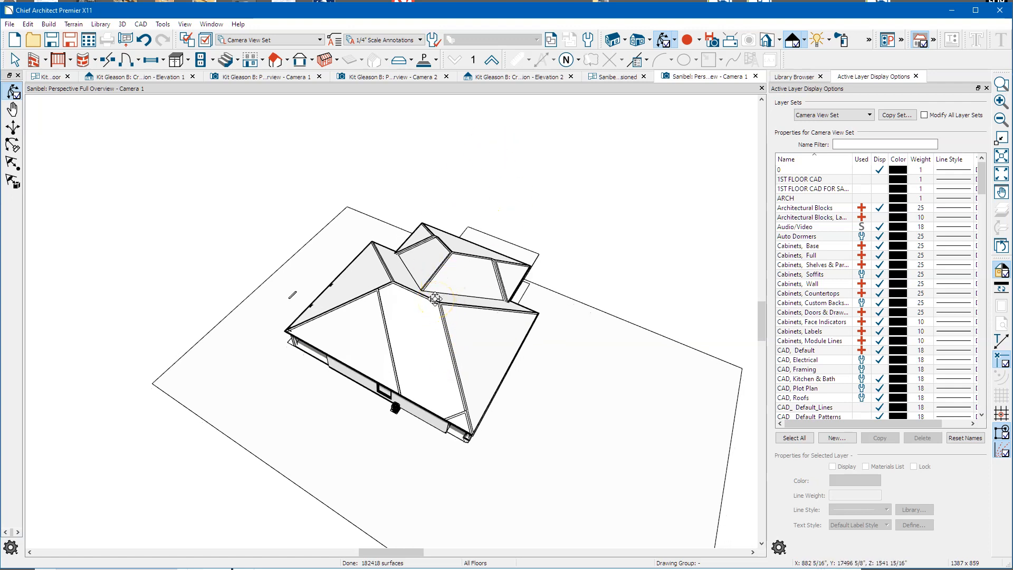
mouse_move(443, 367)
left_mouse_down()
mouse_move(475, 384)
mouse_move(466, 386)
mouse_move(474, 343)
mouse_move(450, 342)
mouse_move(445, 364)
left_mouse_up()
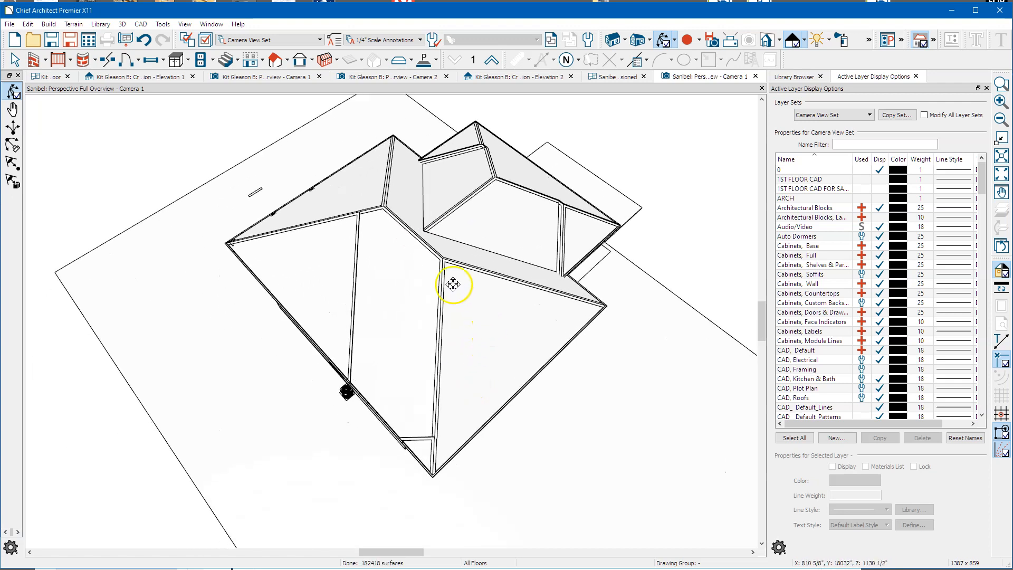
left_click_drag(341, 314, 416, 362)
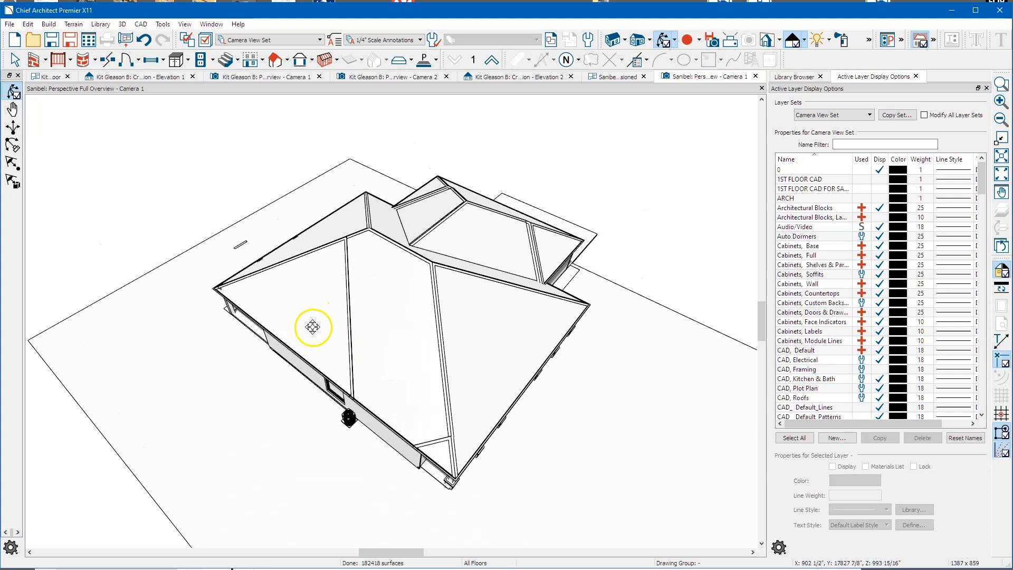
left_click_drag(381, 373, 396, 340)
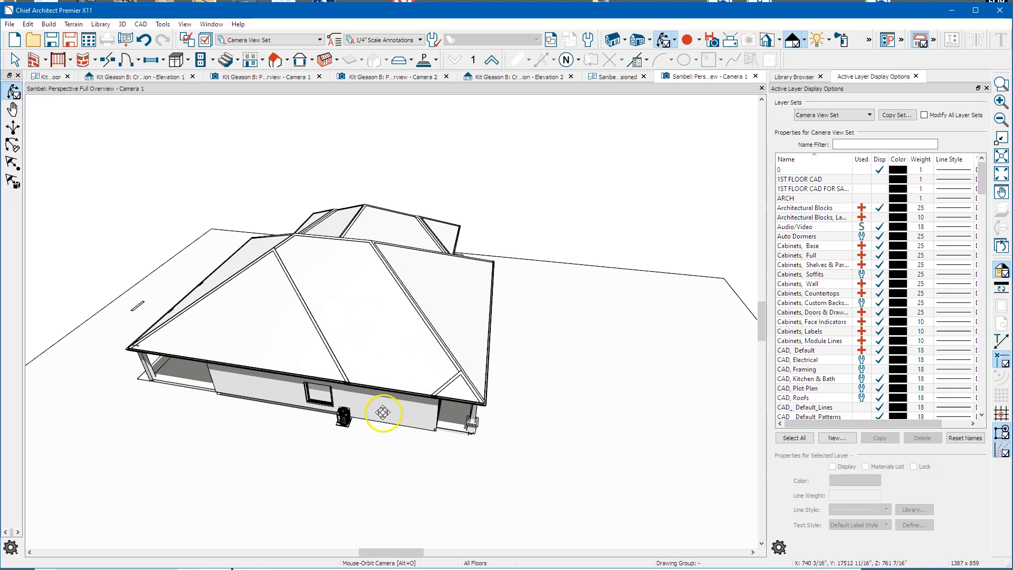
left_click(617, 77)
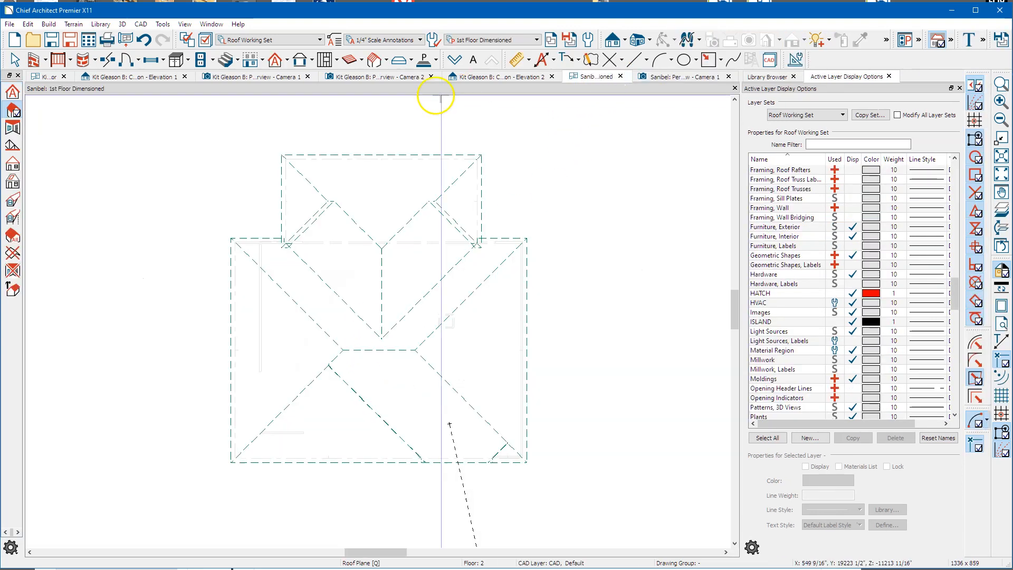
left_click(453, 60)
scroll(493, 481, "up", 4)
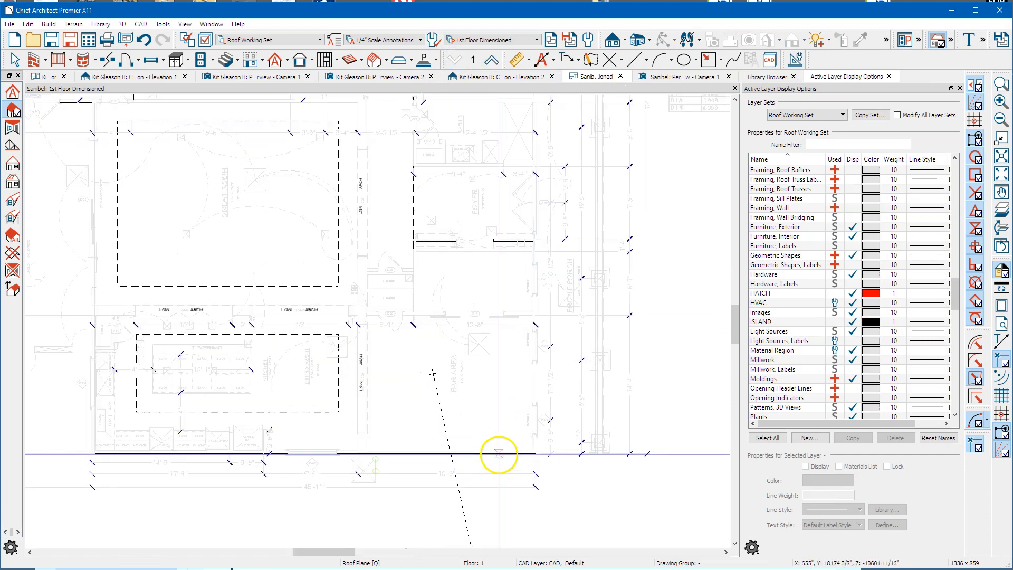
scroll(490, 446, "up", 2)
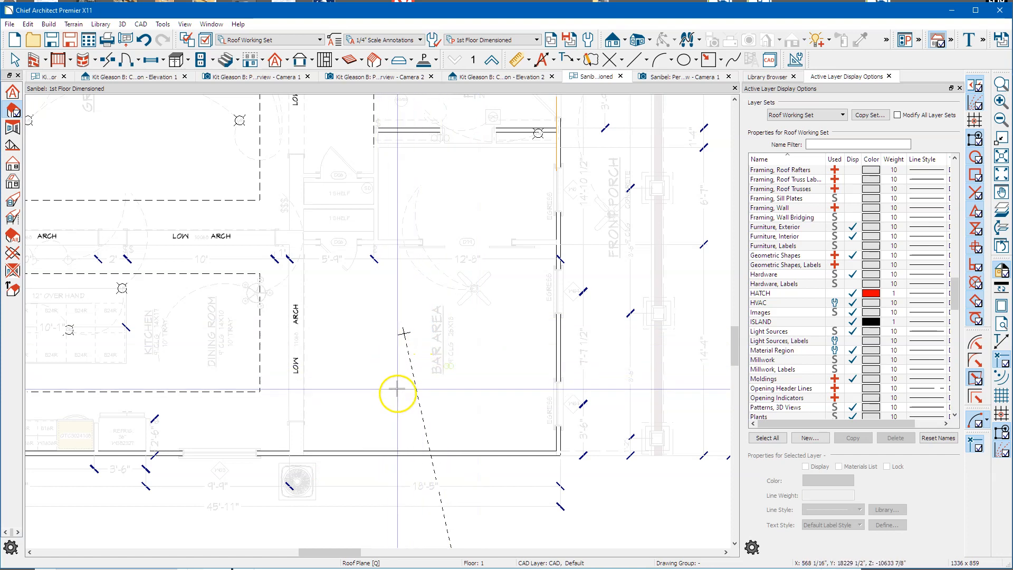
scroll(319, 348, "down", 1)
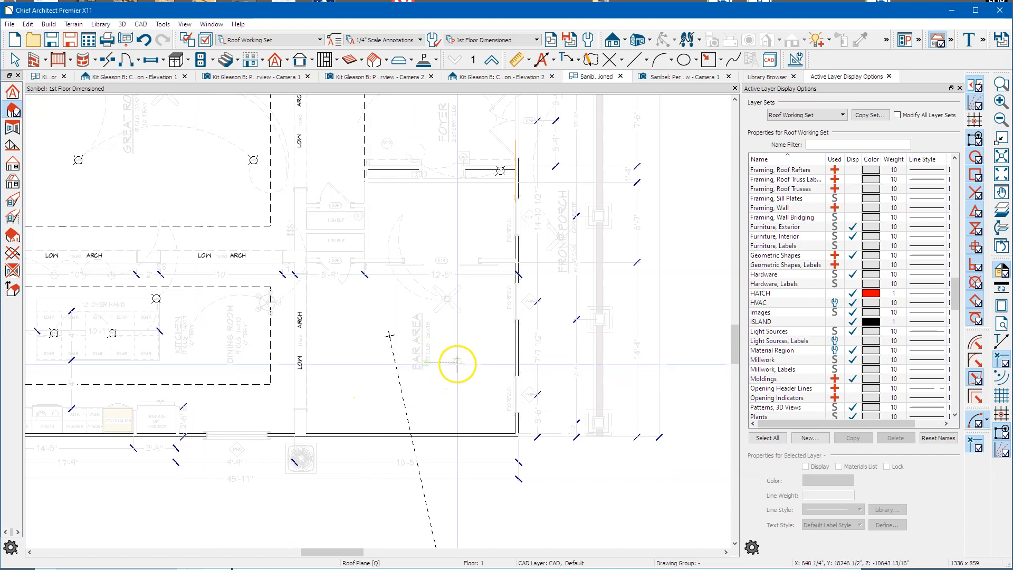
scroll(457, 363, "down", 3)
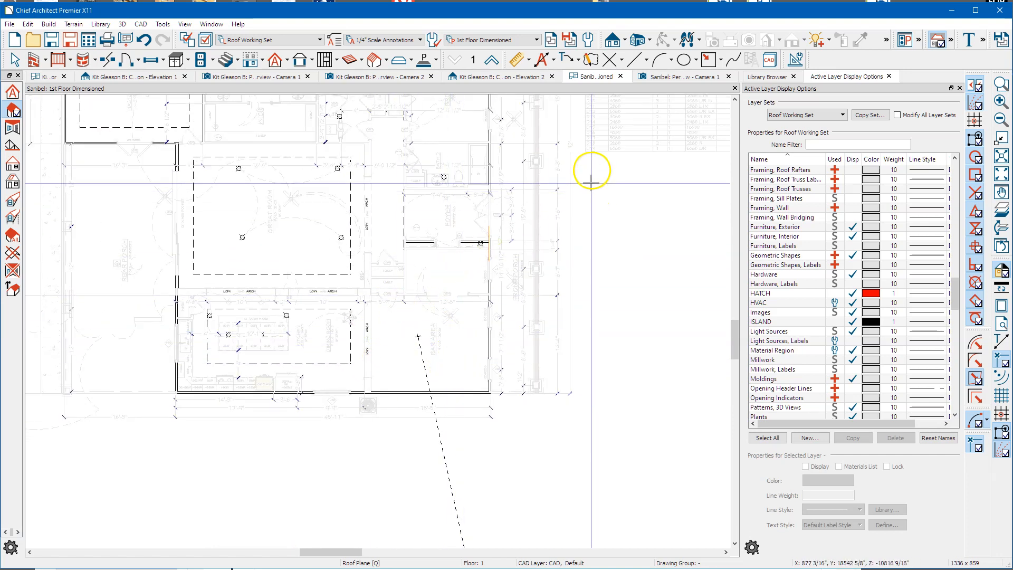
left_click(659, 79)
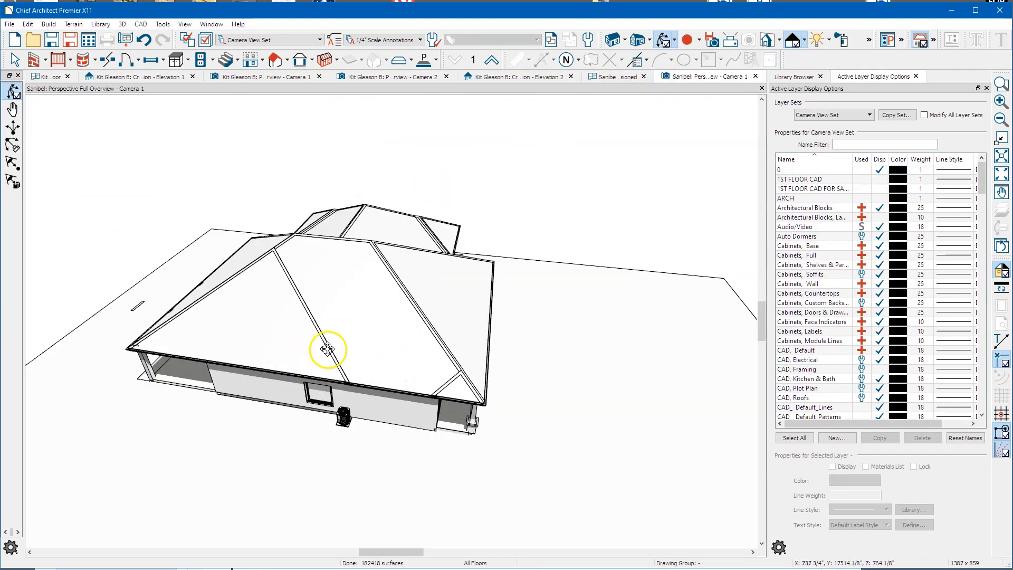
Step: Show the 1st Floor Dimensioned plan using the Default Set layer set
left_click_drag(368, 309, 355, 323)
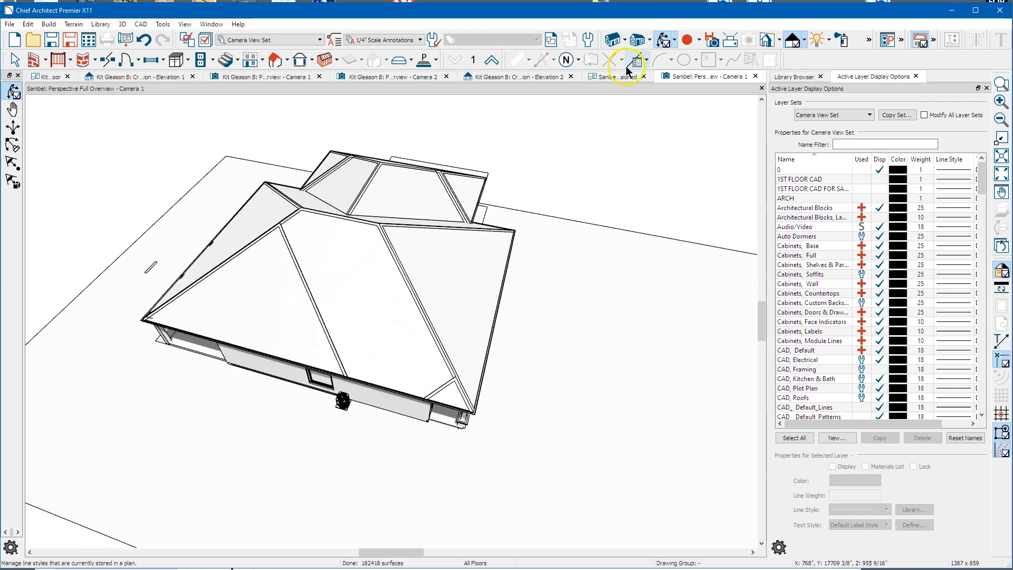
left_click(607, 78)
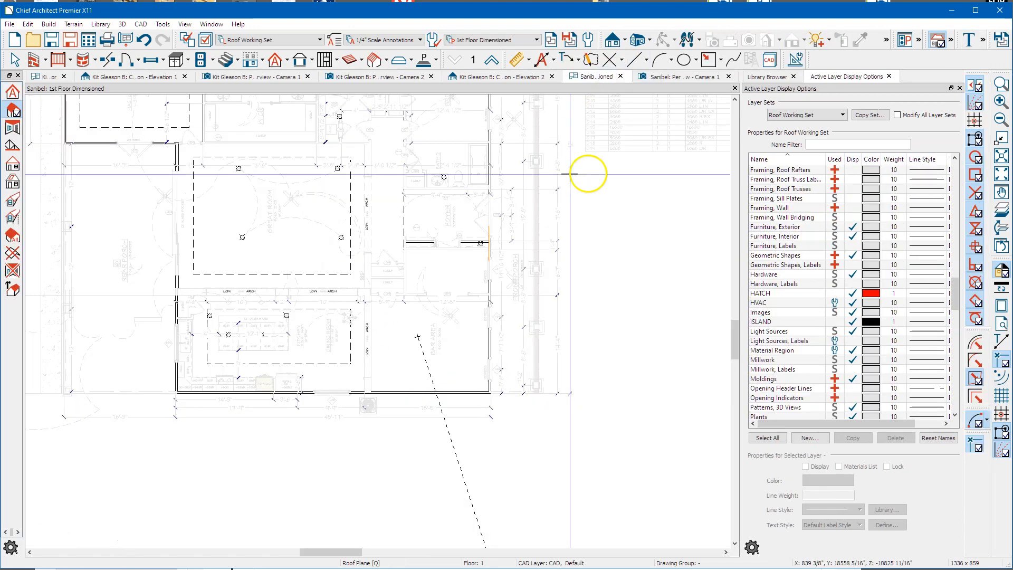
left_click(801, 115)
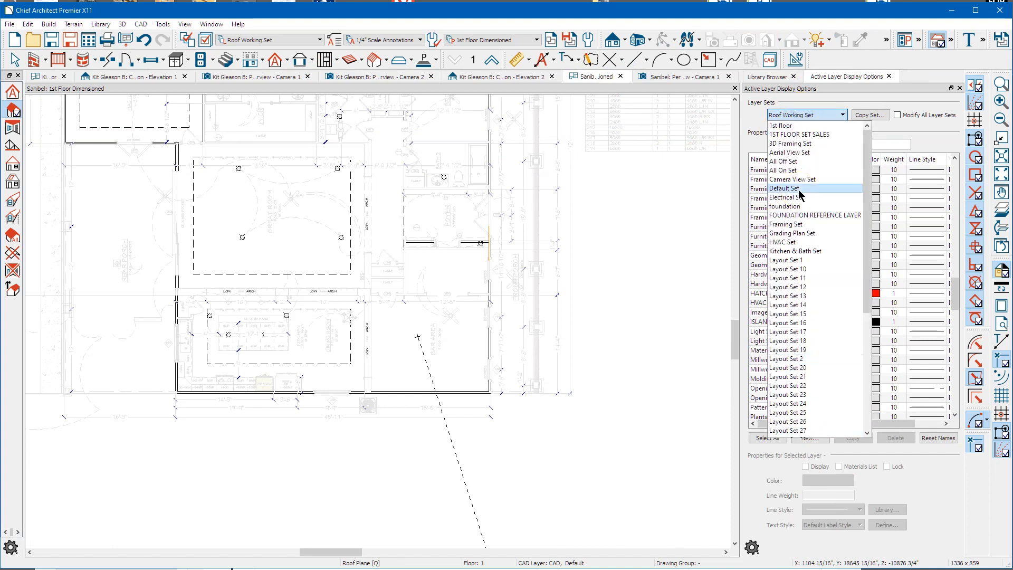
left_click(798, 189)
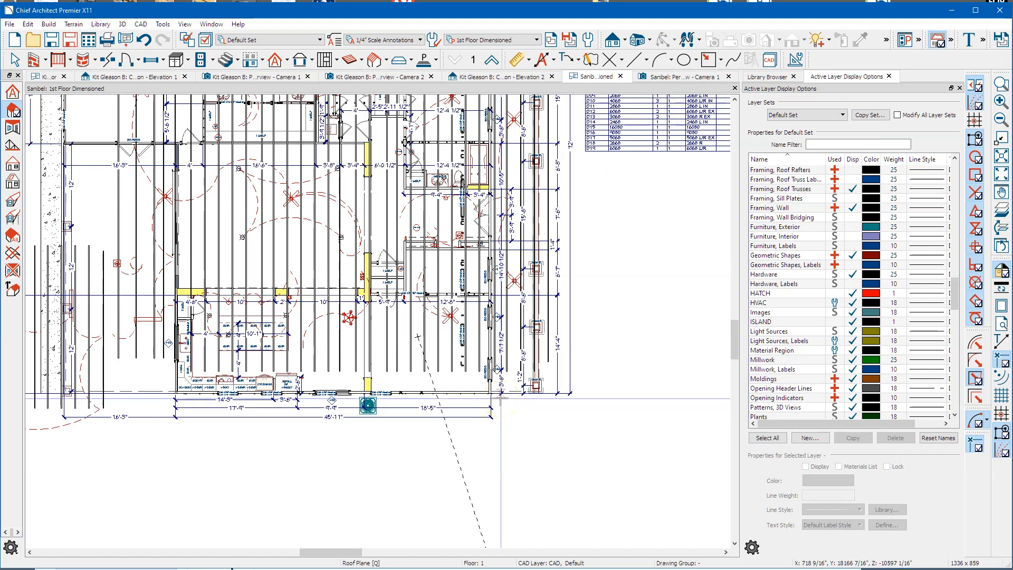
Step: Zoom in on the plan and select the front room
scroll(412, 413, "up", 2)
scroll(413, 412, "up", 1)
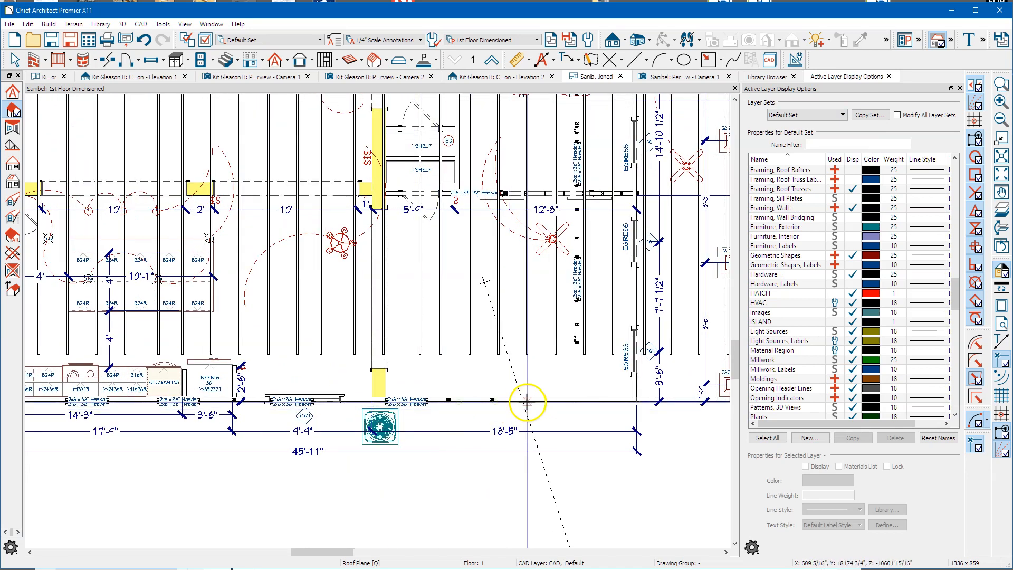
key("space")
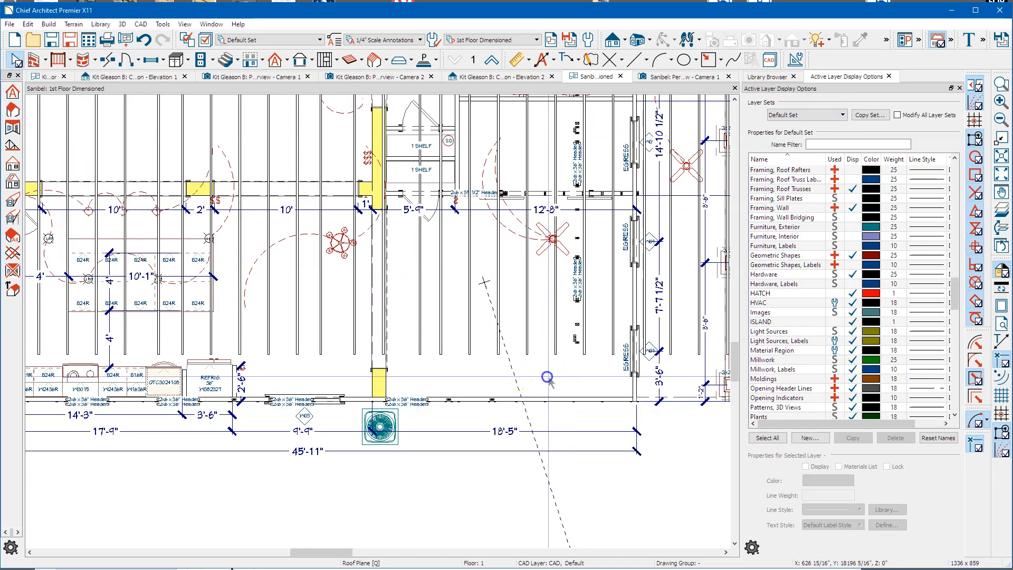
left_click(547, 376)
Step: Set the front room's finished ceiling to its default 107" under the 108 1/2" ceiling
double_click(546, 377)
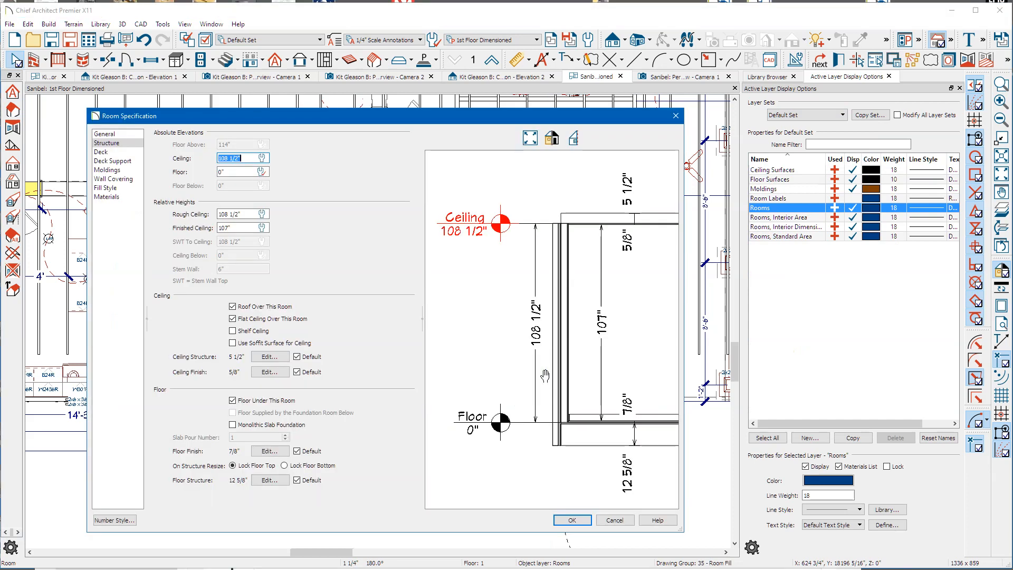
left_click(239, 226)
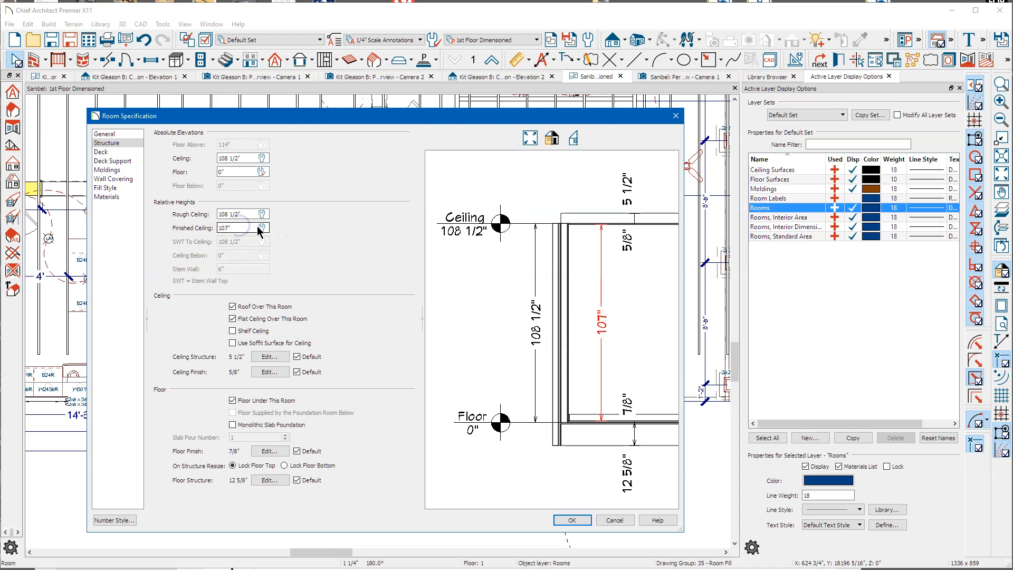
type("+")
key("Return")
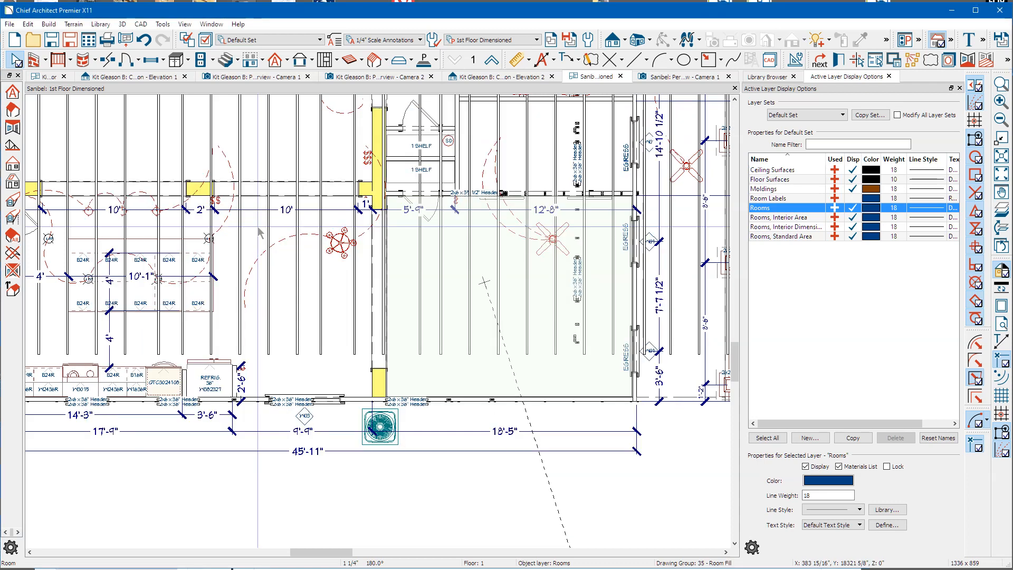
scroll(233, 232, "up", 3)
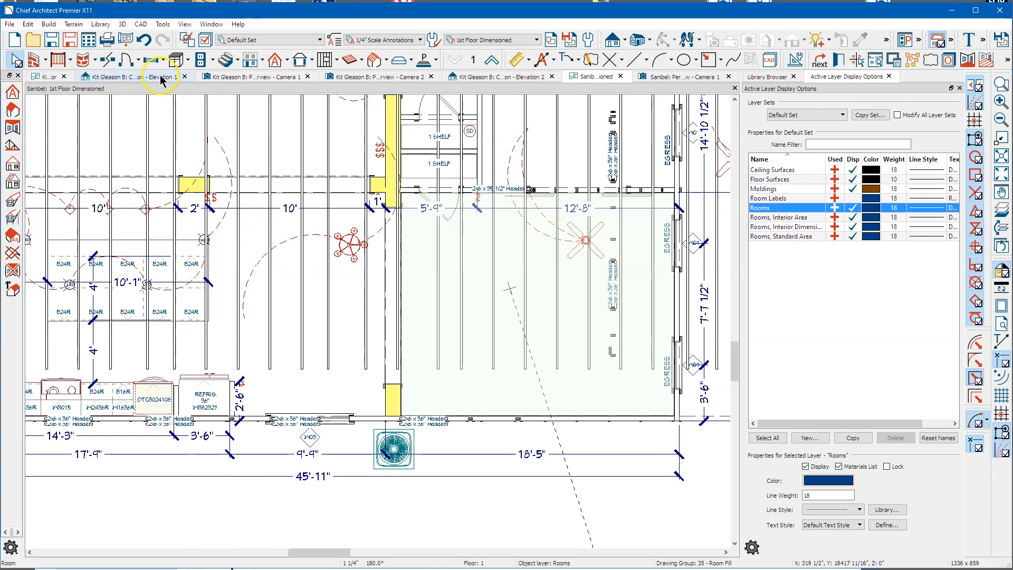
Step: Build roof planes automatically, accepting replacement of the edited planes and the wall layers warning
left_click(275, 61)
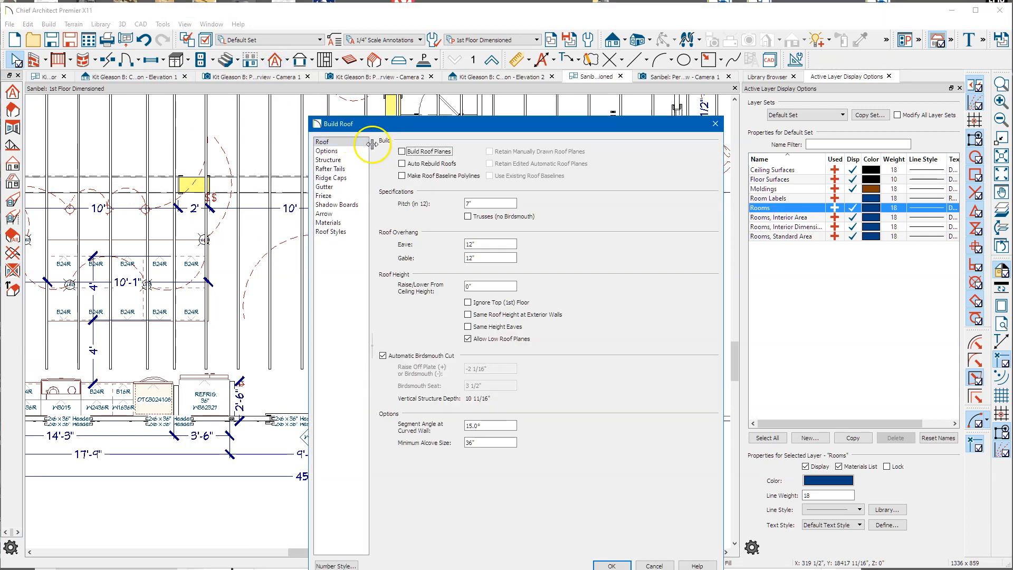
left_click(421, 152)
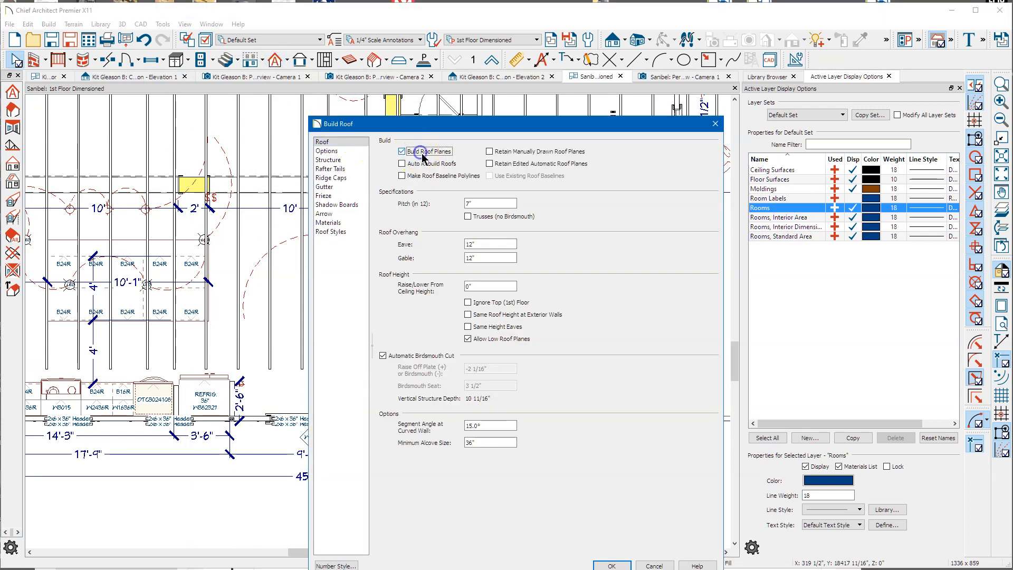
left_click(612, 565)
left_click(551, 372)
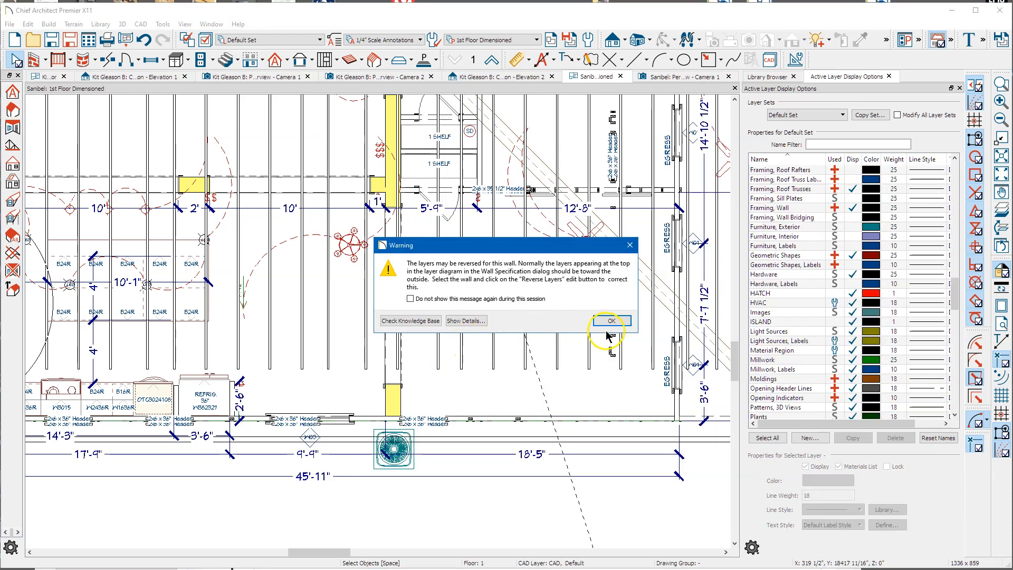
left_click(611, 321)
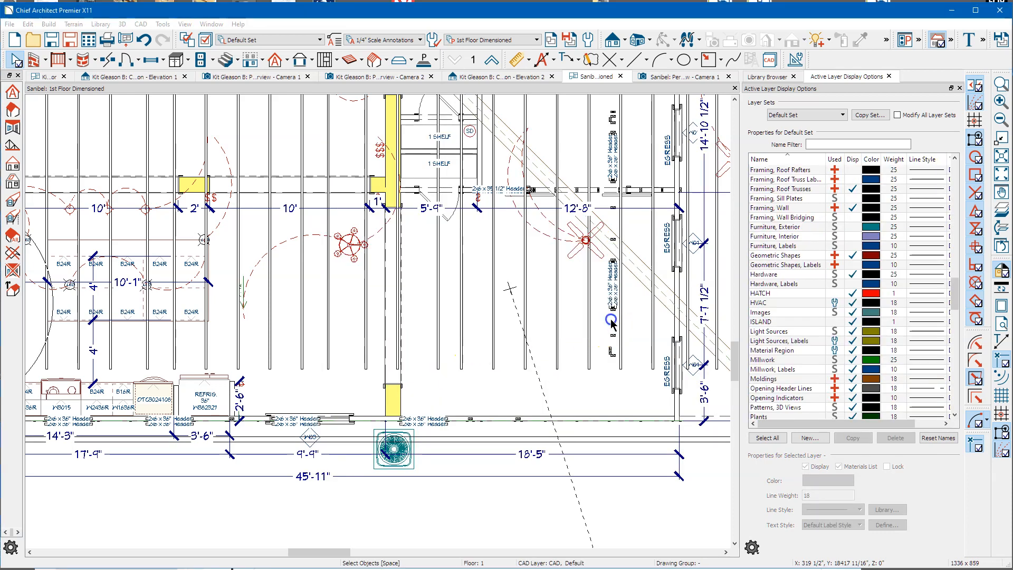
Step: In the 3D perspective, view the porch roof from above and inspect its roof planes
left_click(666, 78)
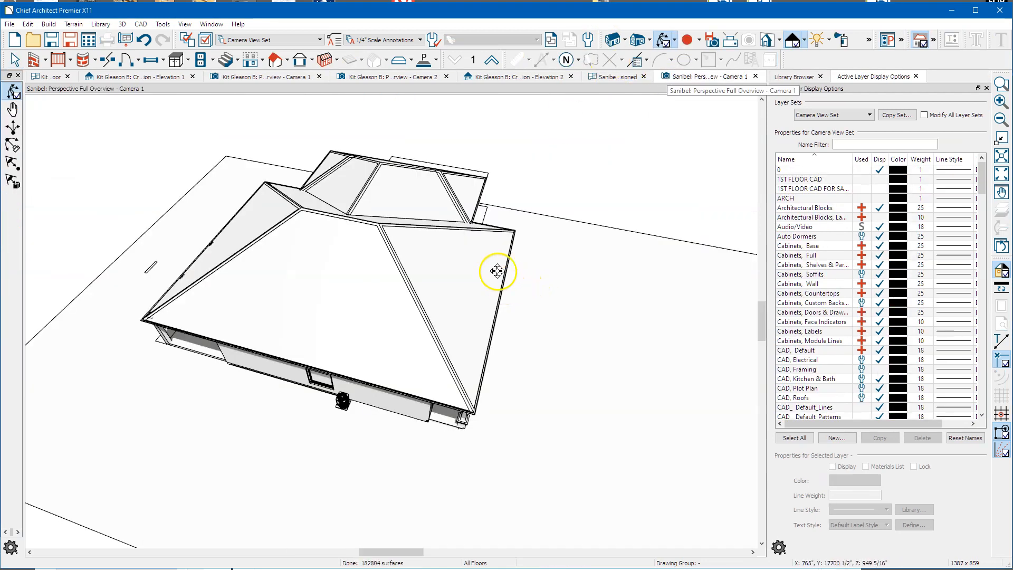
mouse_move(472, 245)
left_mouse_down()
mouse_move(477, 236)
mouse_move(469, 236)
left_mouse_up()
mouse_move(515, 272)
left_mouse_down()
mouse_move(370, 286)
mouse_move(457, 391)
mouse_move(523, 338)
mouse_move(441, 379)
mouse_move(448, 287)
mouse_move(436, 294)
left_mouse_up()
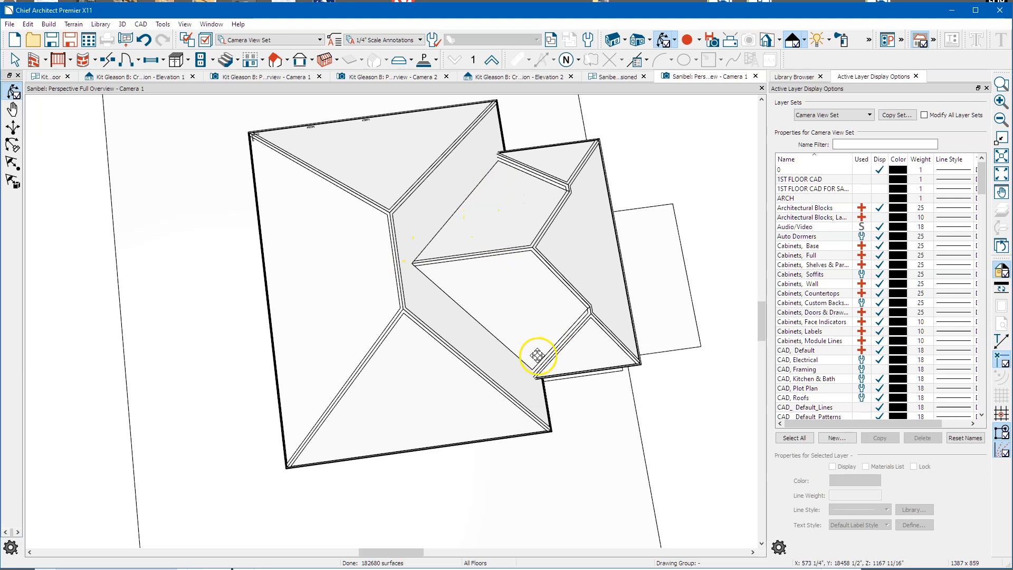
key("space")
left_click(558, 165)
left_click(524, 202)
left_click(514, 331)
left_click(570, 362)
key("Escape")
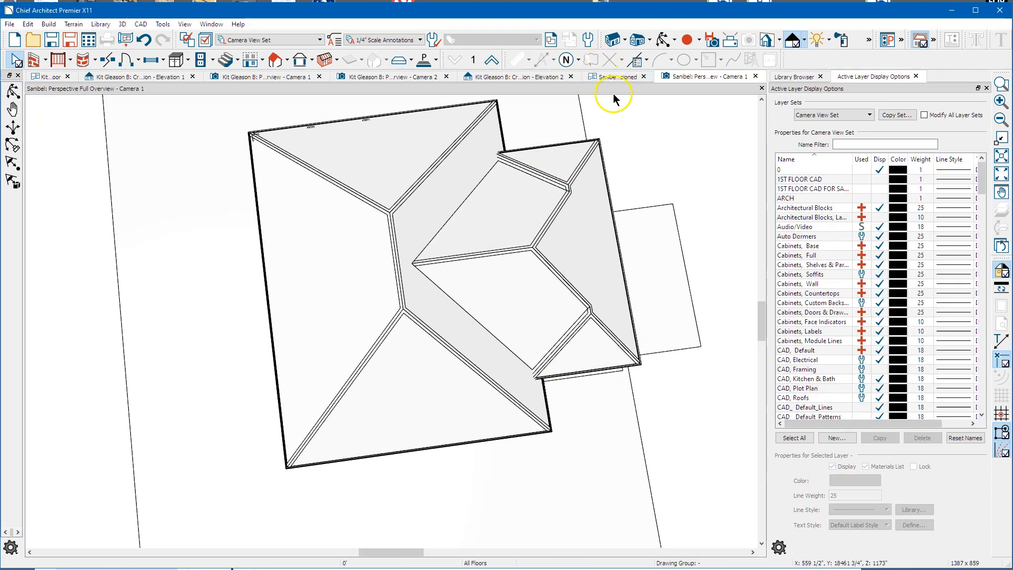
Step: Join the middle porch roof plane to the lower adjoining plane edge
left_click(542, 175)
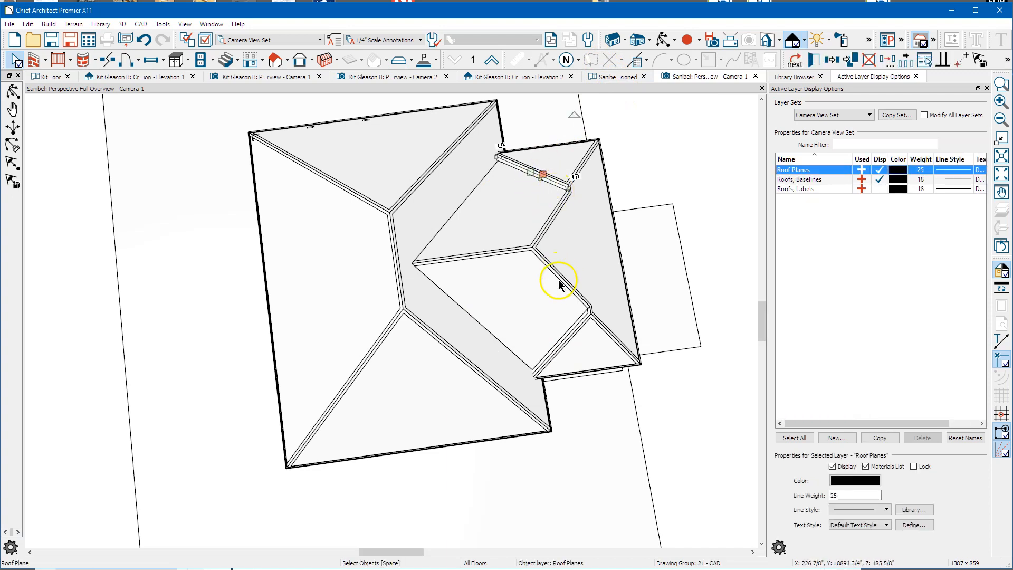
left_click(573, 375)
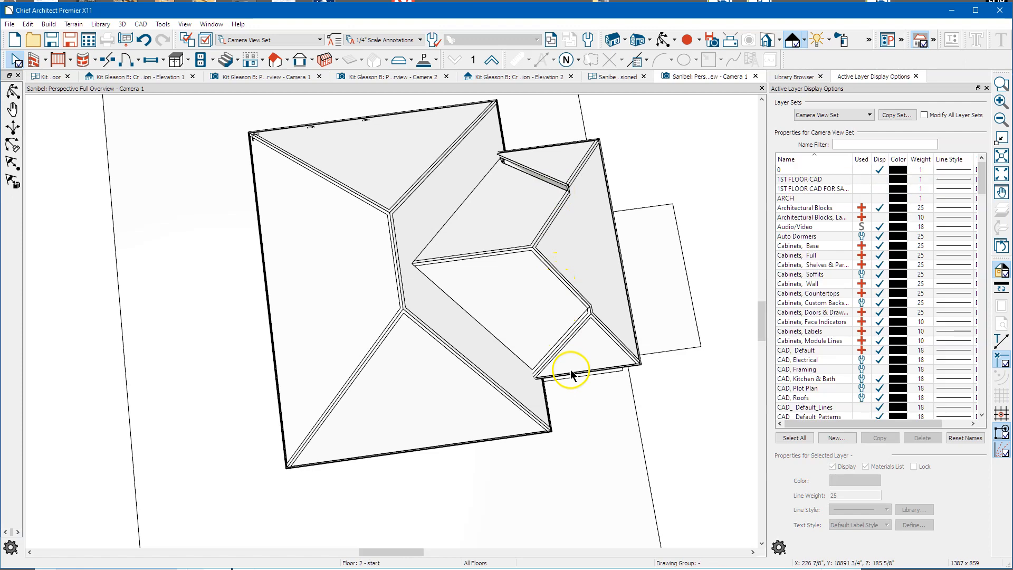
left_click(563, 339)
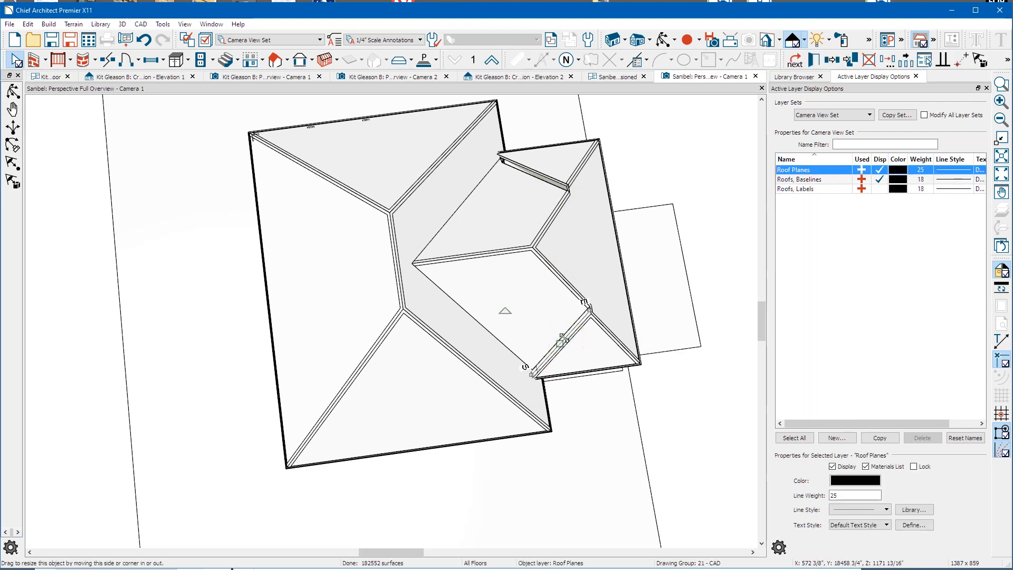
left_click(576, 320)
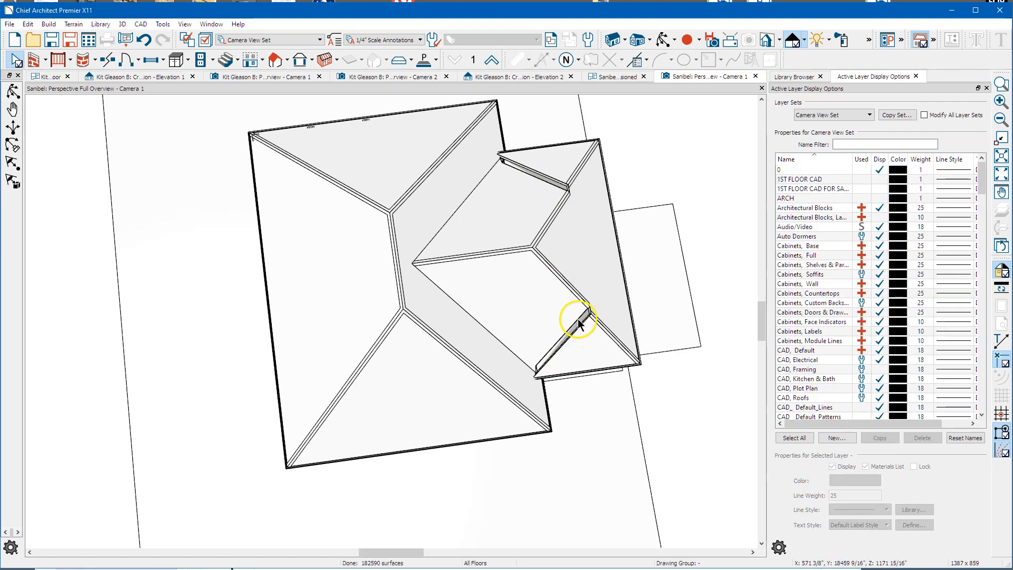
left_click(524, 307)
right_click(525, 305)
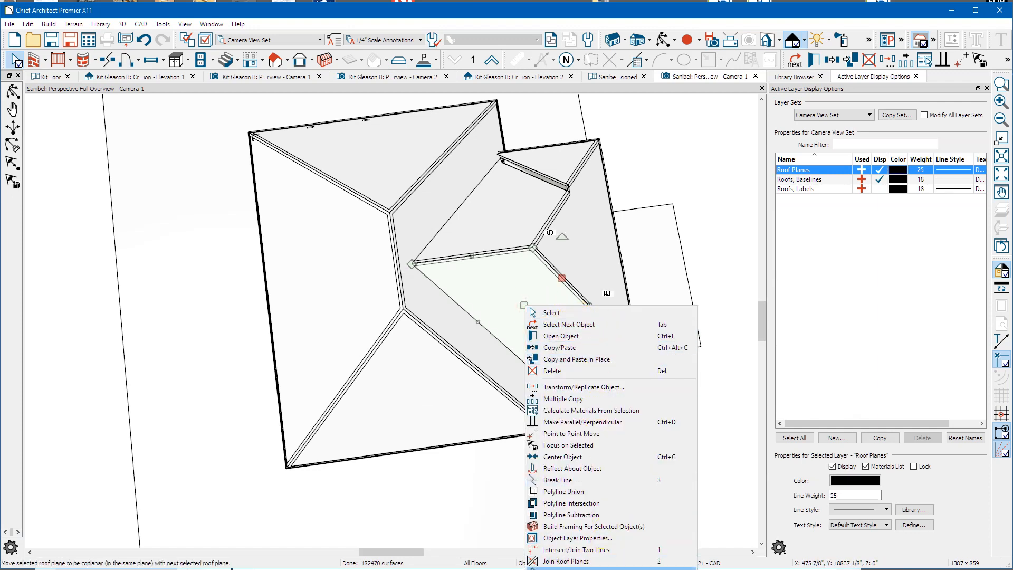
left_click(566, 560)
left_click(589, 376)
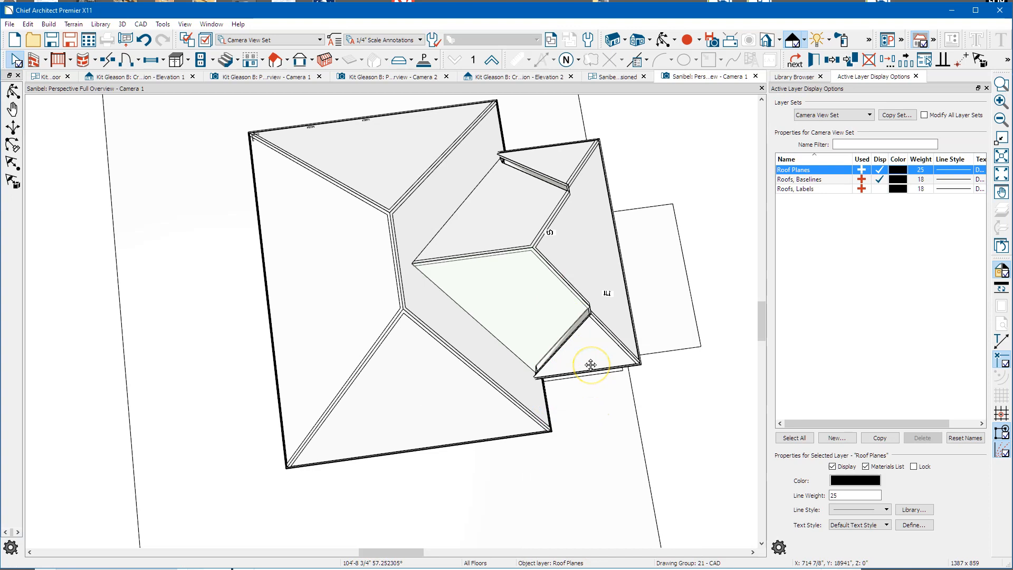
Step: Join the upper porch roof plane to its neighbouring roof plane
left_click(520, 222)
right_click(516, 216)
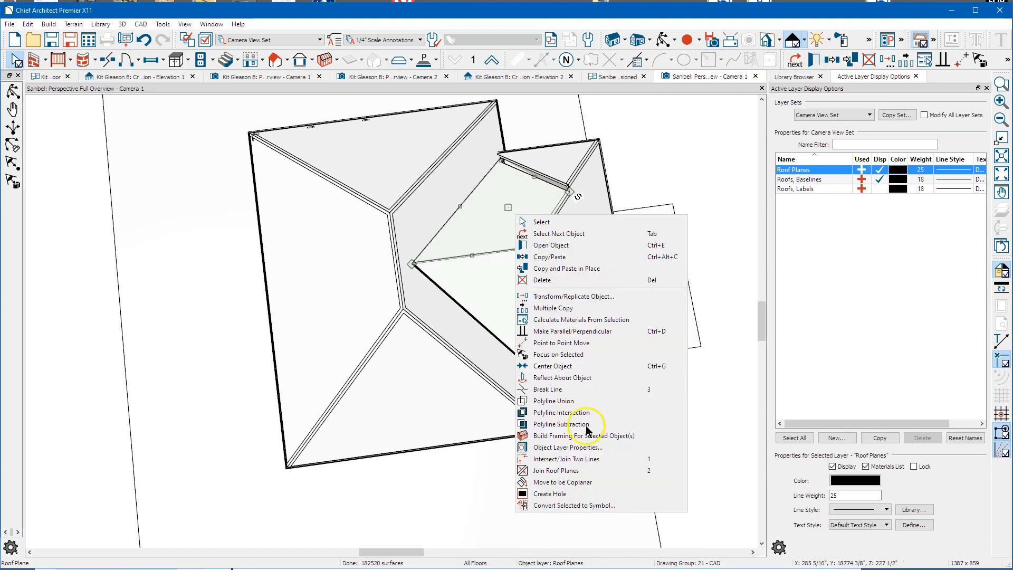
left_click(580, 482)
left_click(565, 192)
left_click(558, 169)
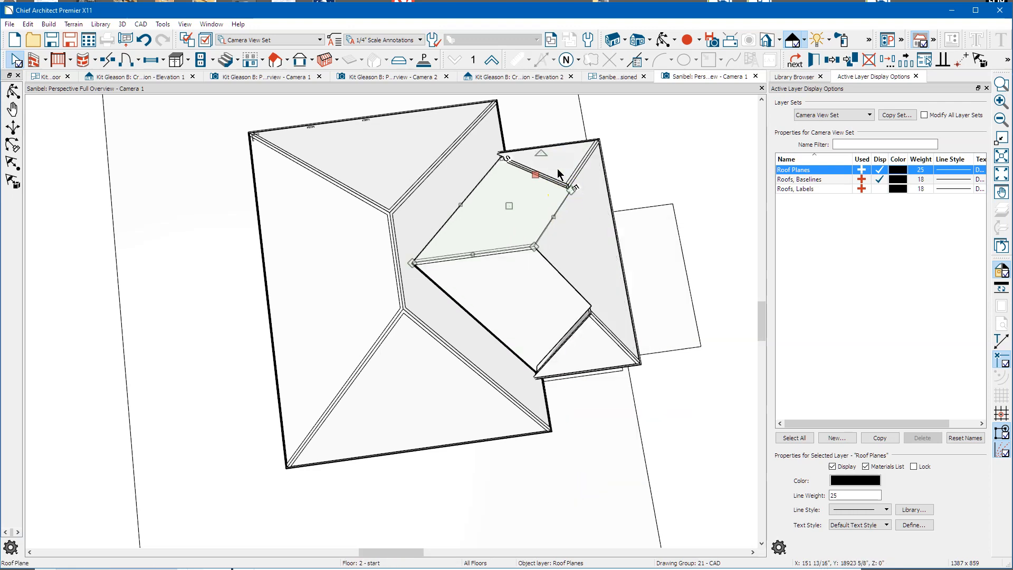
Step: Apply the Roof Working Set layers to the 1st Floor Dimensioned plan and fit it in view
left_click(604, 76)
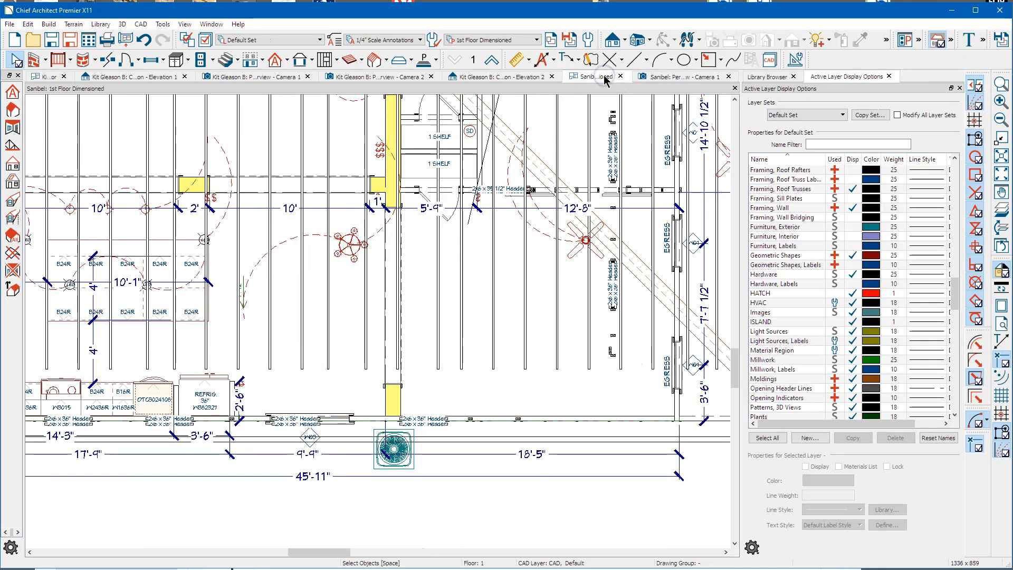
left_click(808, 115)
scroll(814, 268, "down", 5)
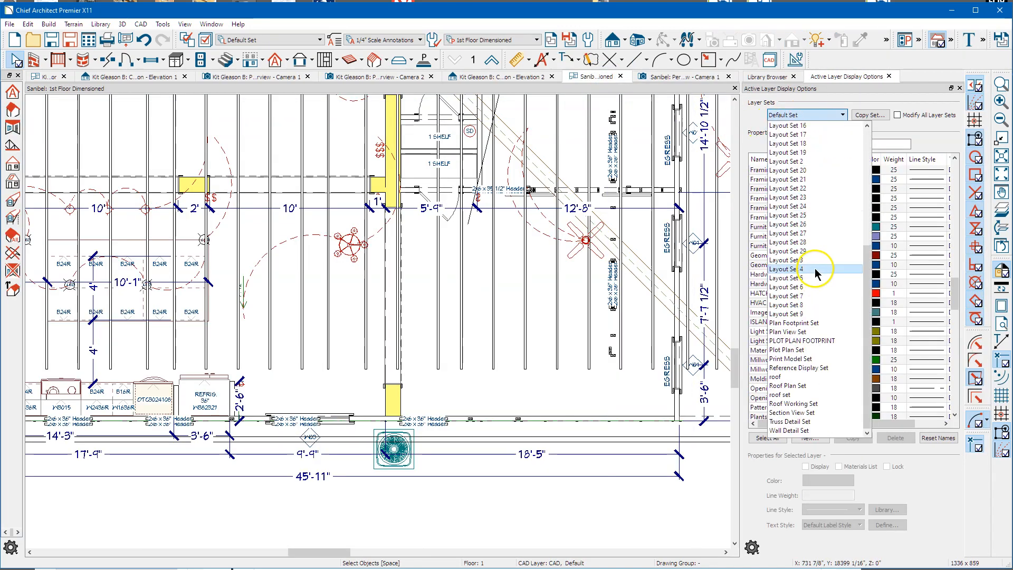
left_click(820, 403)
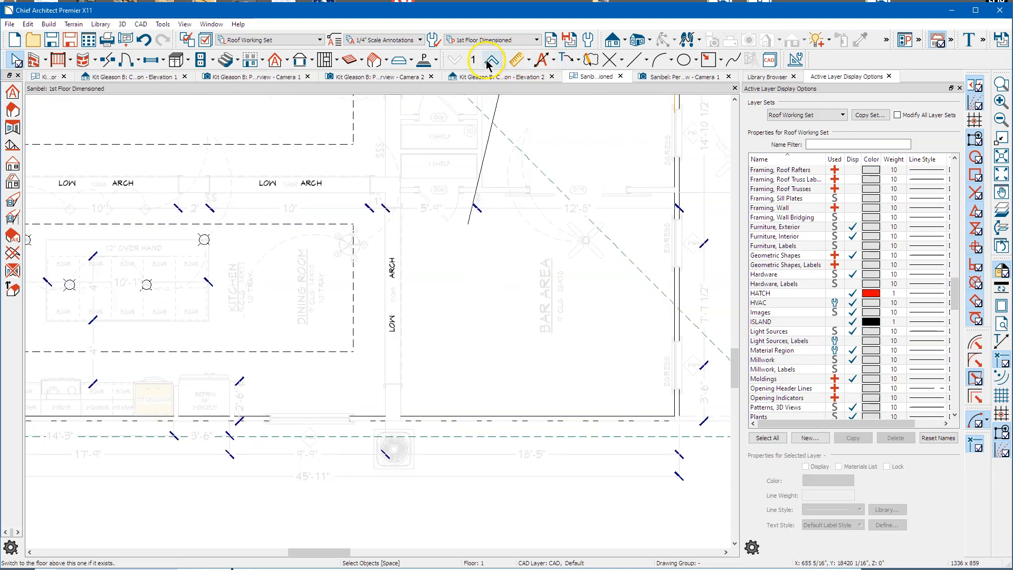
left_click(492, 61)
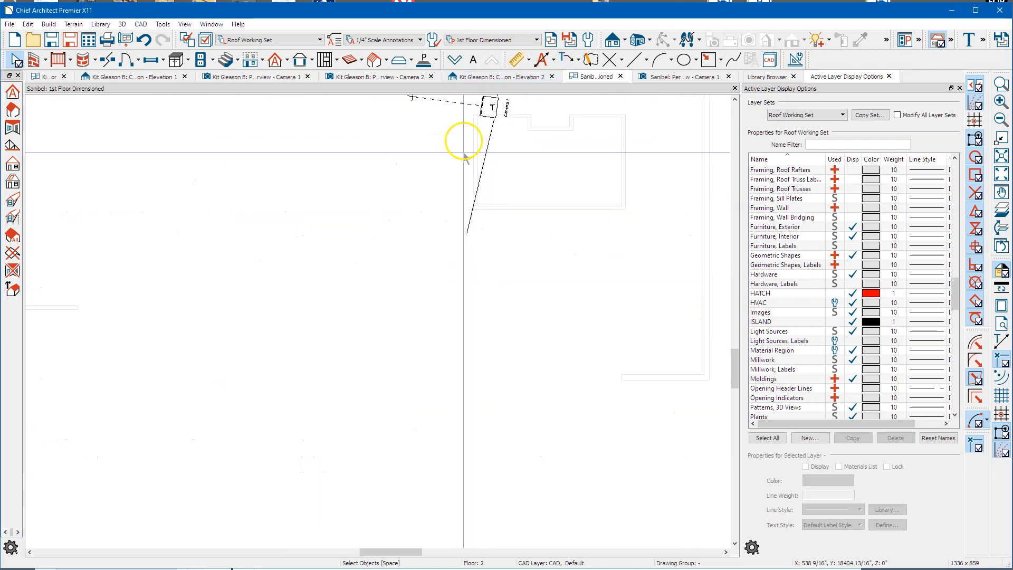
left_click(461, 63)
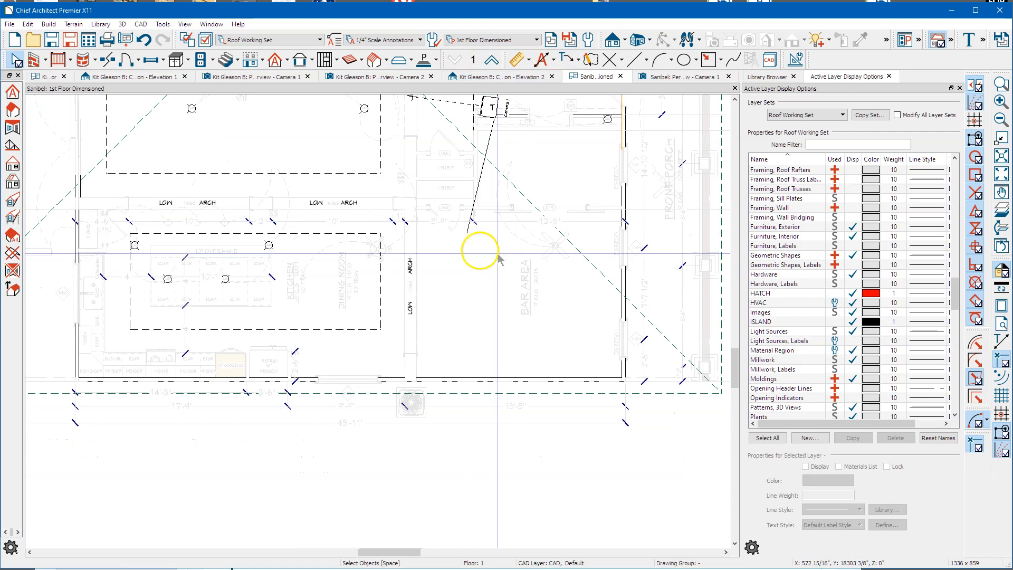
scroll(502, 436, "down", 2)
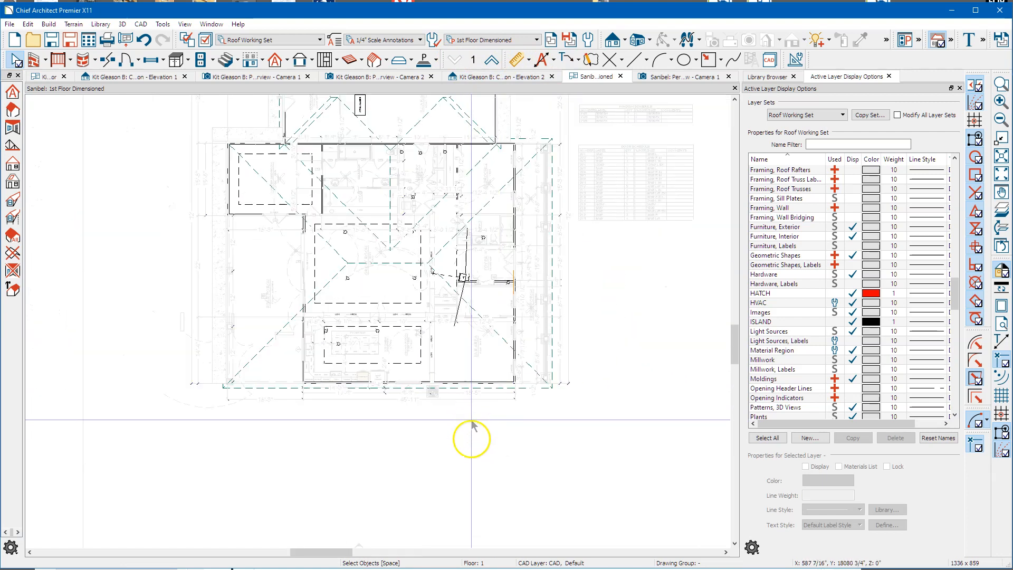
middle_click_drag(466, 430, 470, 447)
scroll(502, 209, "up", 5)
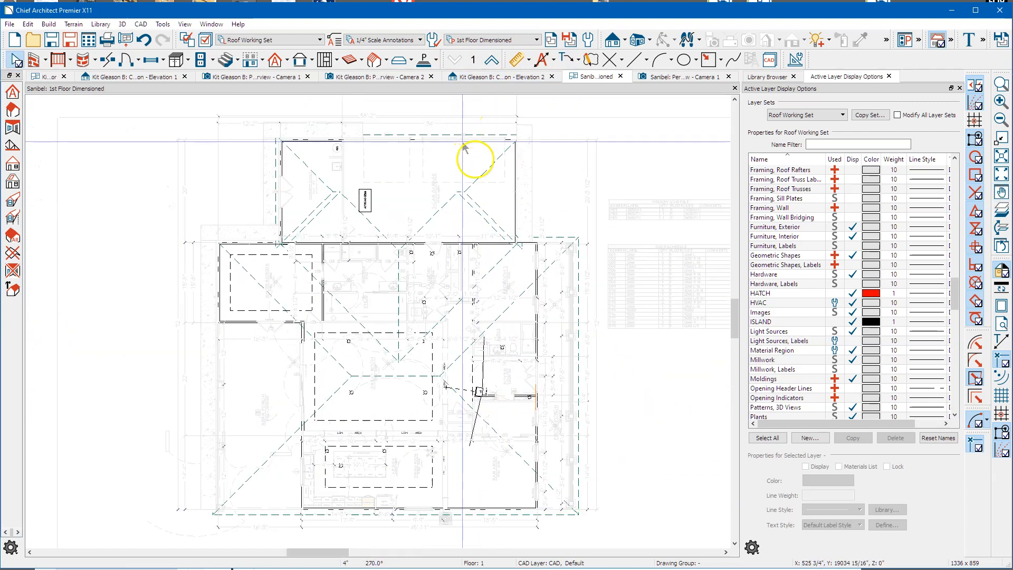
Step: Merge the right-side porch roof planes with Polyline Union, deleting the originals
left_click(474, 229)
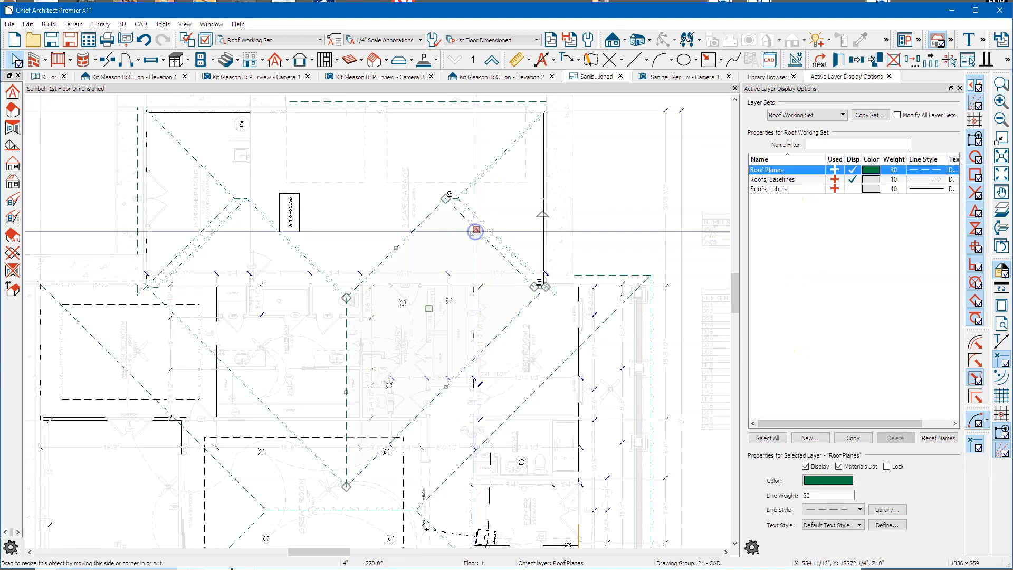
left_click(481, 224)
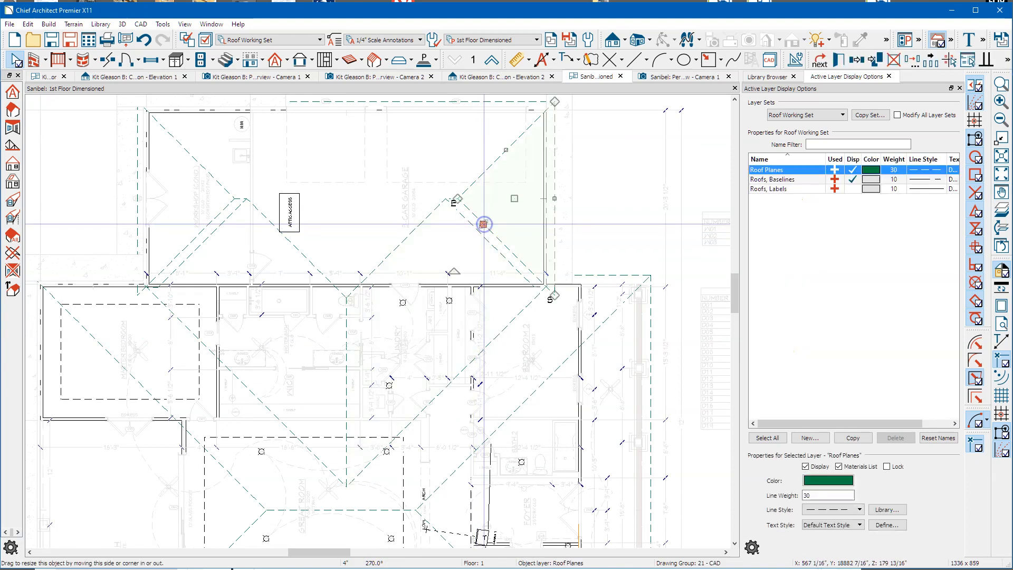
left_click(478, 227)
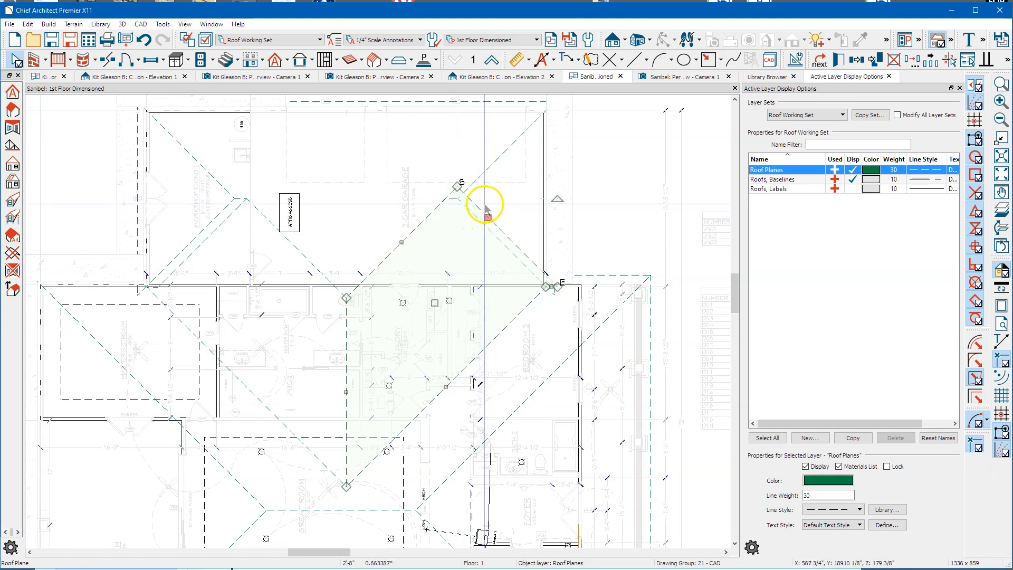
left_click(485, 205)
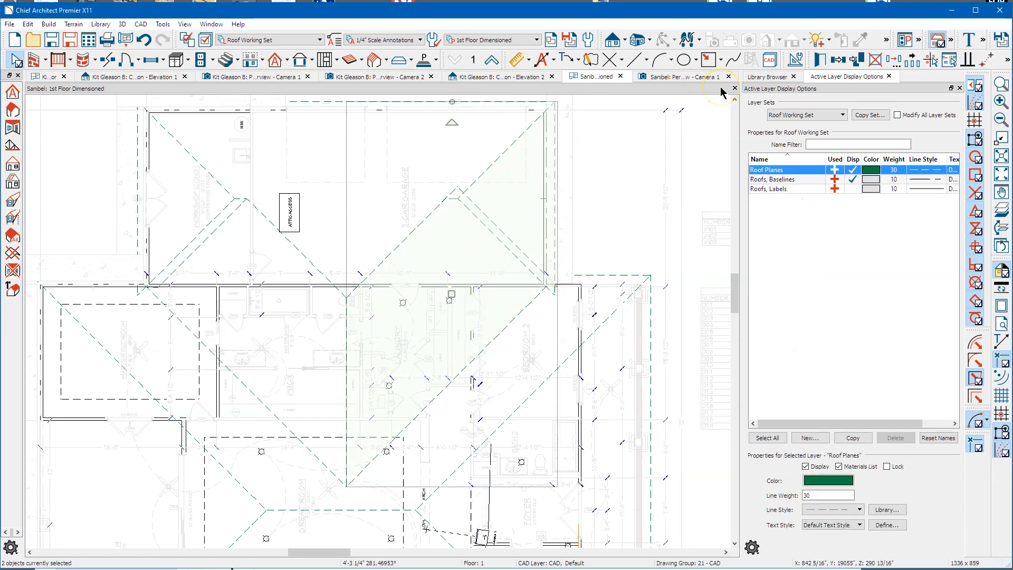
left_click_drag(448, 293, 450, 292)
right_click(451, 295)
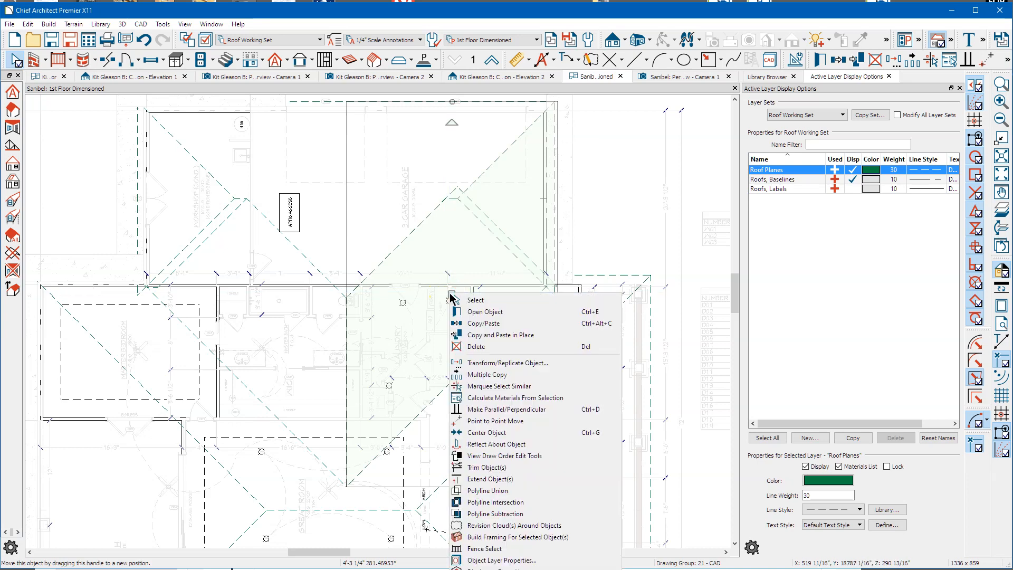
left_click(481, 491)
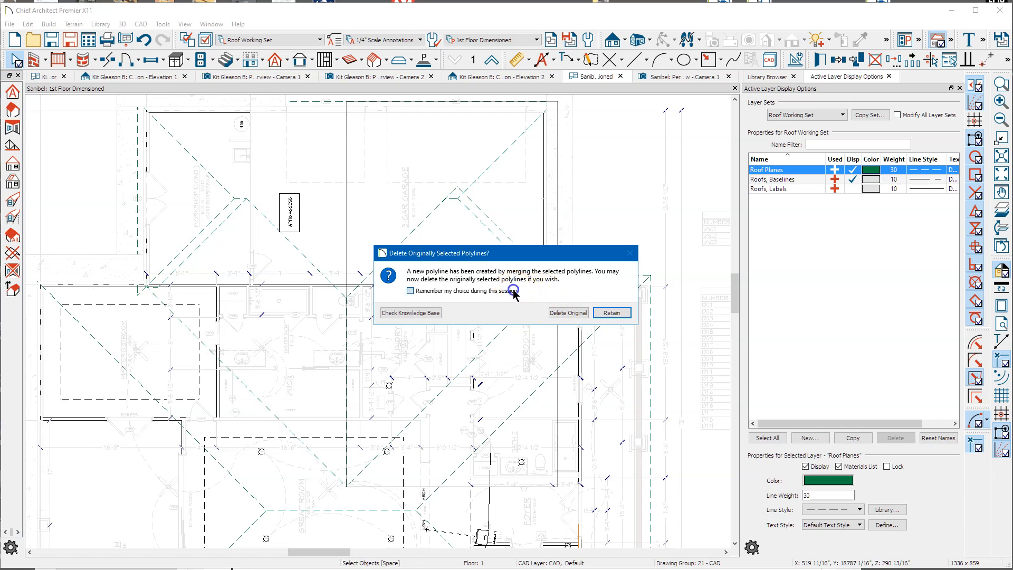
left_click(568, 313)
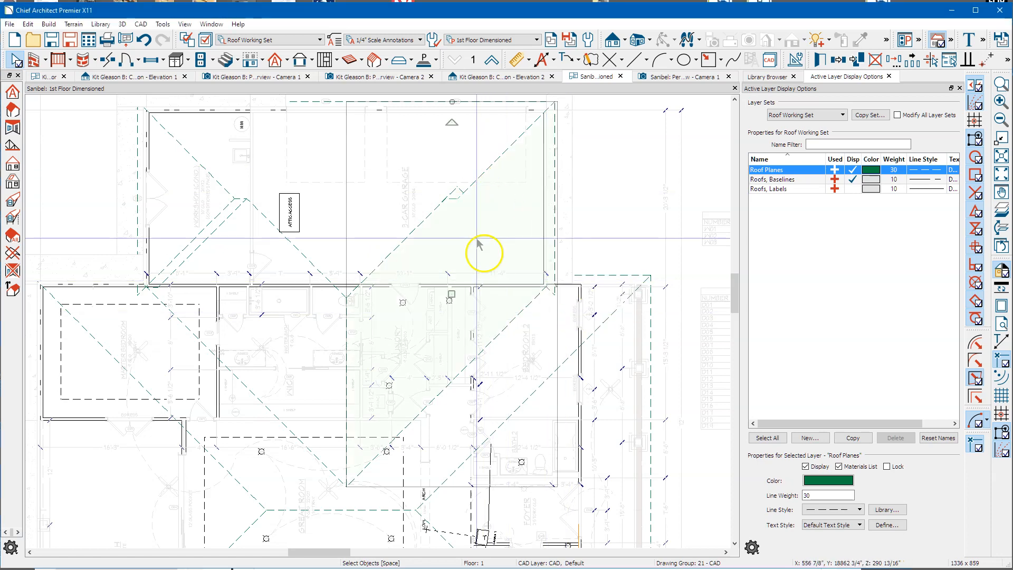
Step: Merge the left-side porch roof planes into one with Polyline Union
left_click(212, 244)
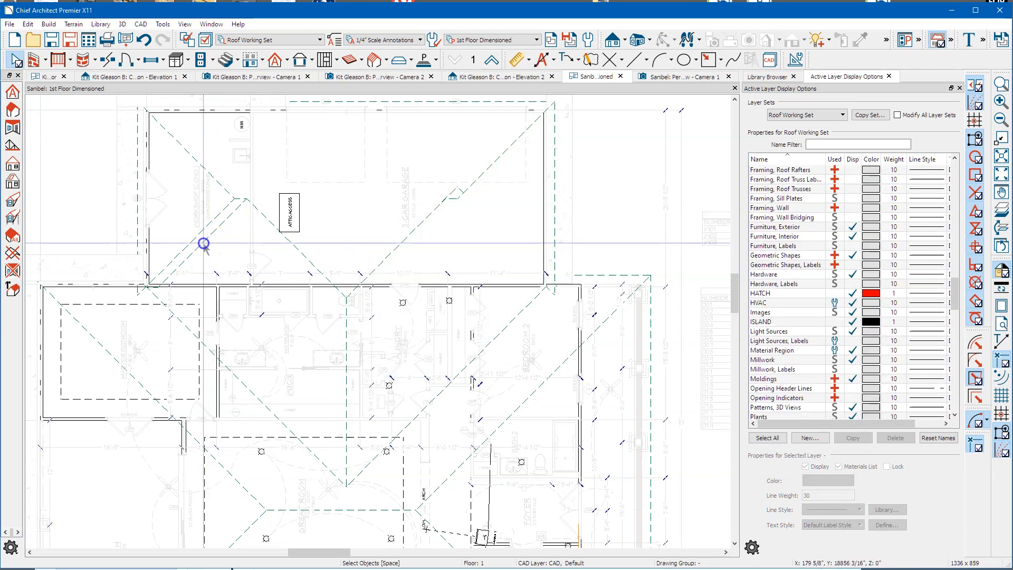
left_click(204, 244)
left_click(188, 233)
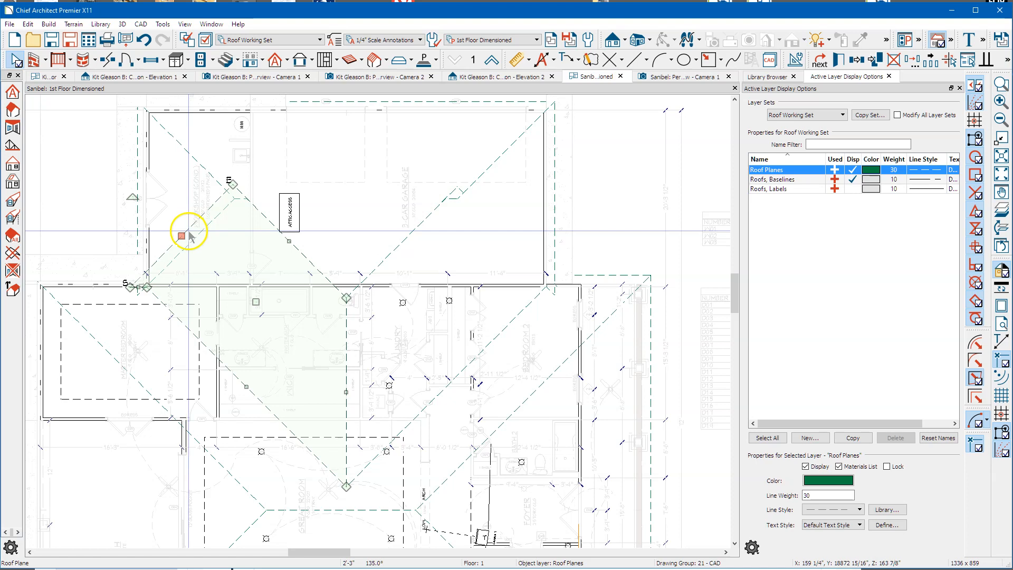
left_click_drag(182, 205, 213, 243)
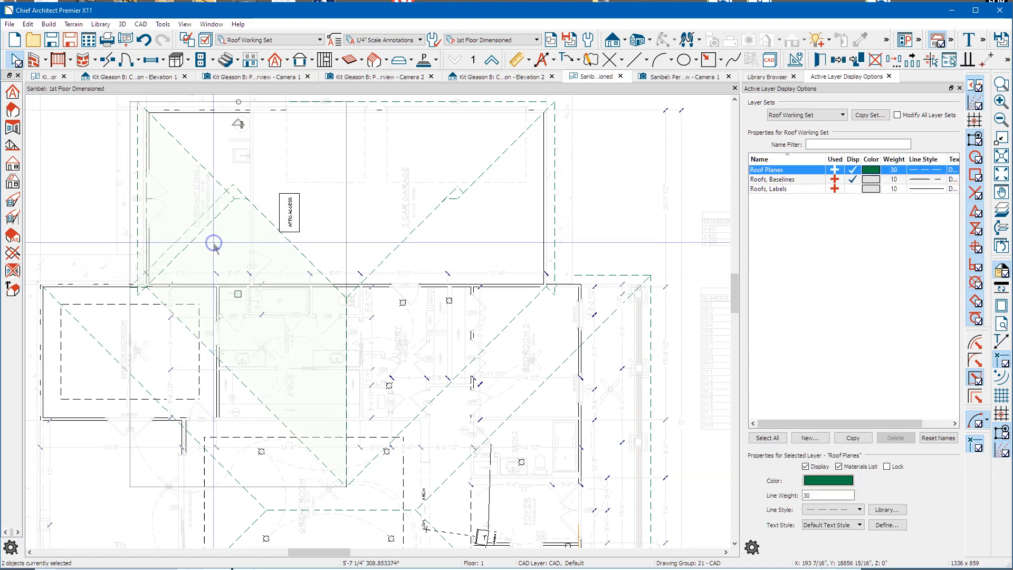
right_click(239, 295)
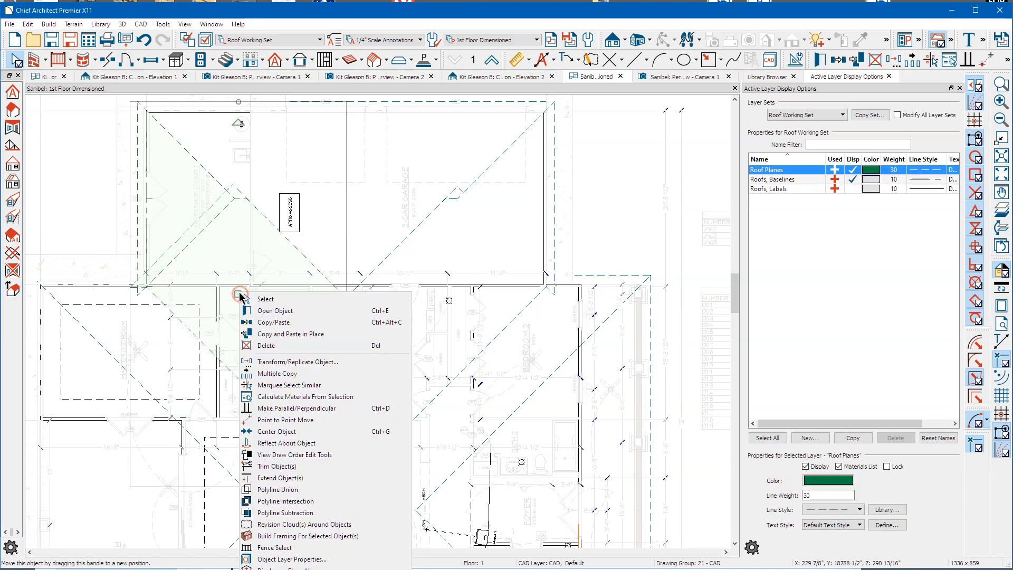
left_click(275, 489)
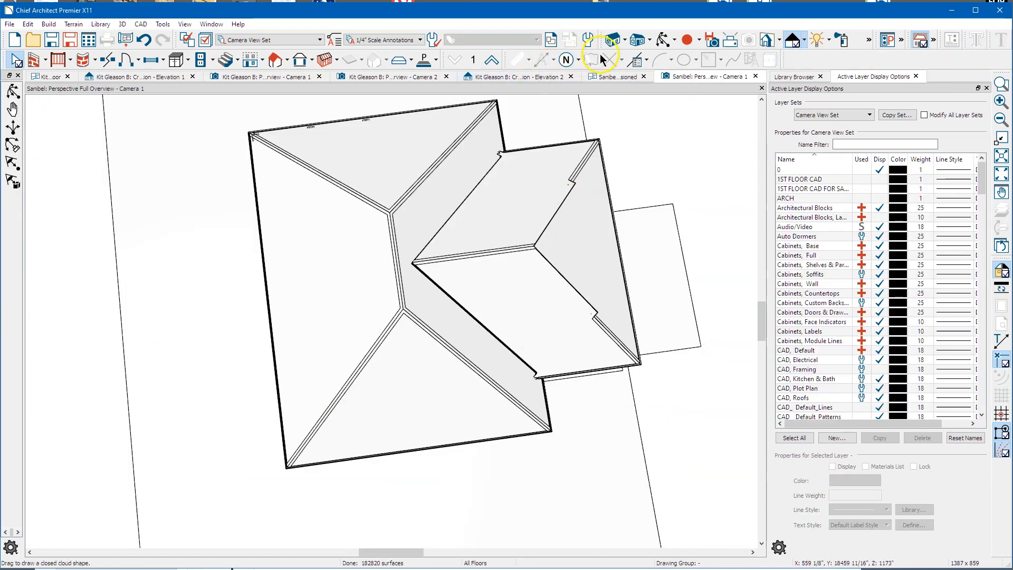
Step: Join the porch's left roof plane to the large garage hip plane using Intersect/Join Two Lines
left_click(662, 40)
left_click_drag(557, 279, 436, 387)
key("Escape")
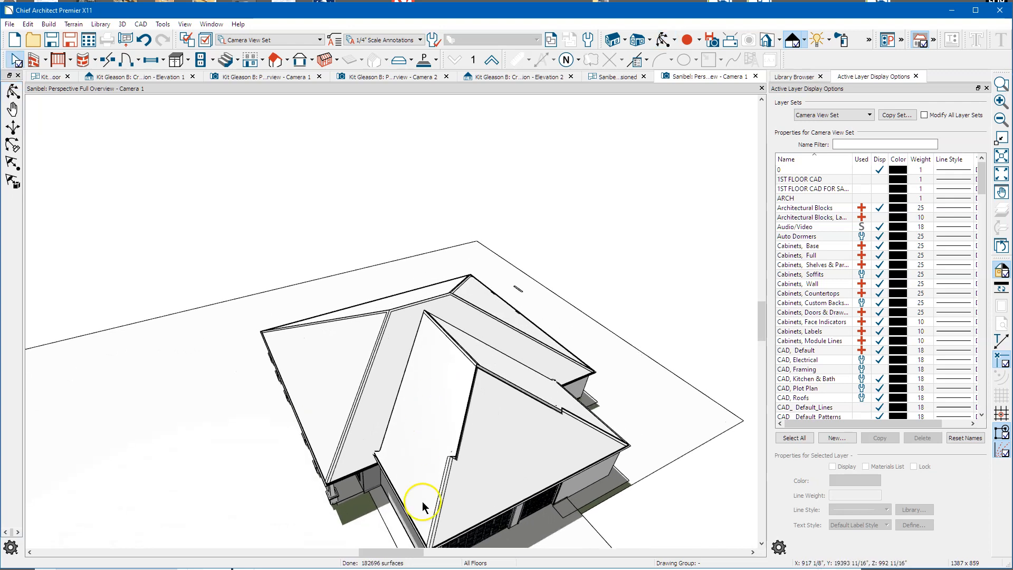
left_click(439, 489)
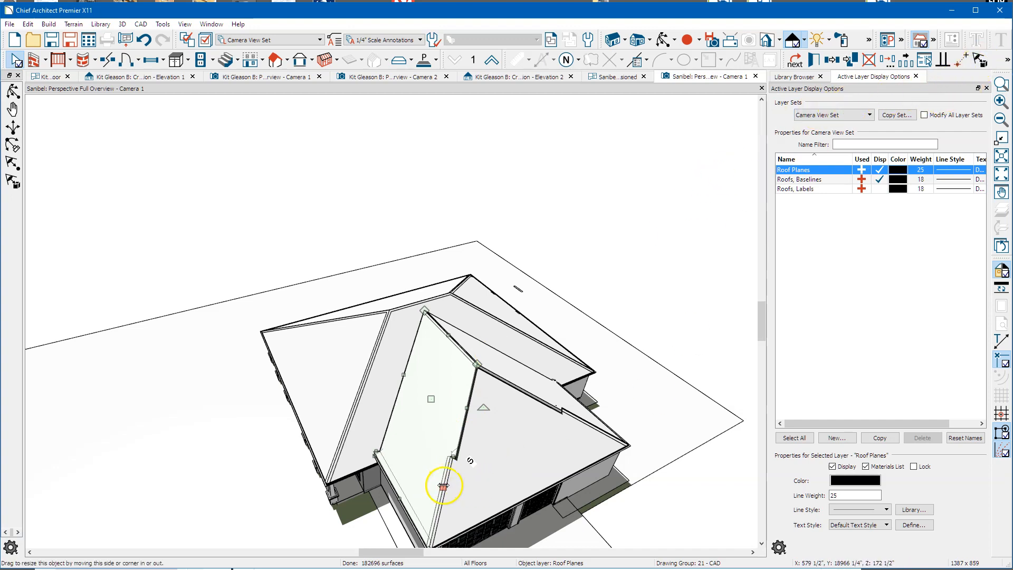
middle_click_drag(485, 410, 465, 176)
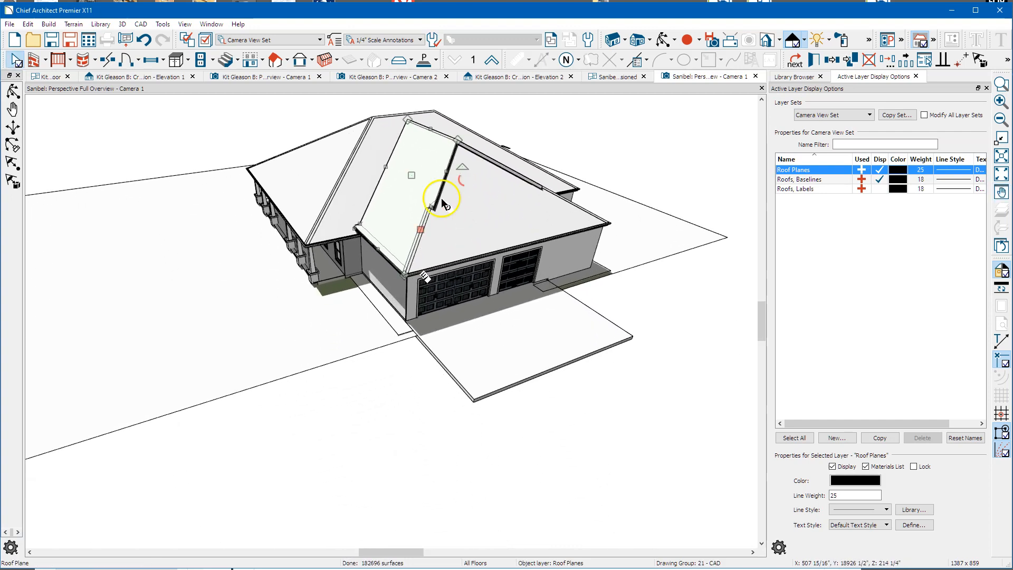
left_click(425, 232)
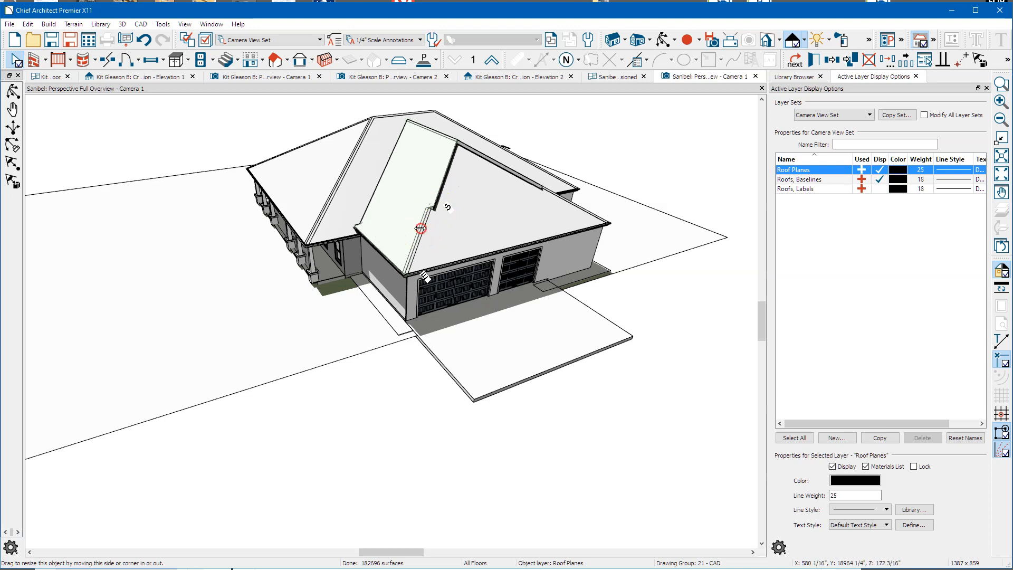
right_click(420, 228)
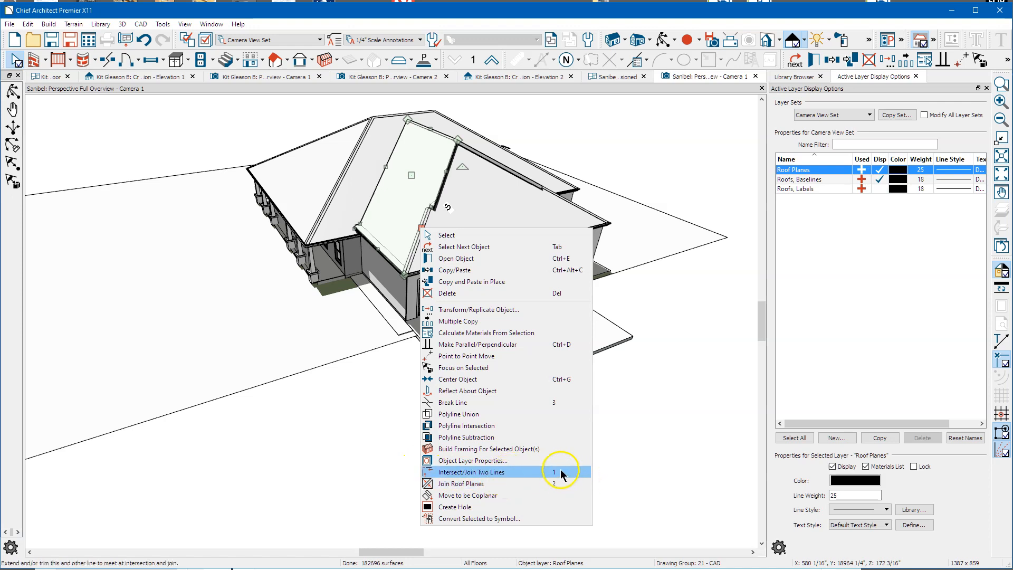
left_click(456, 472)
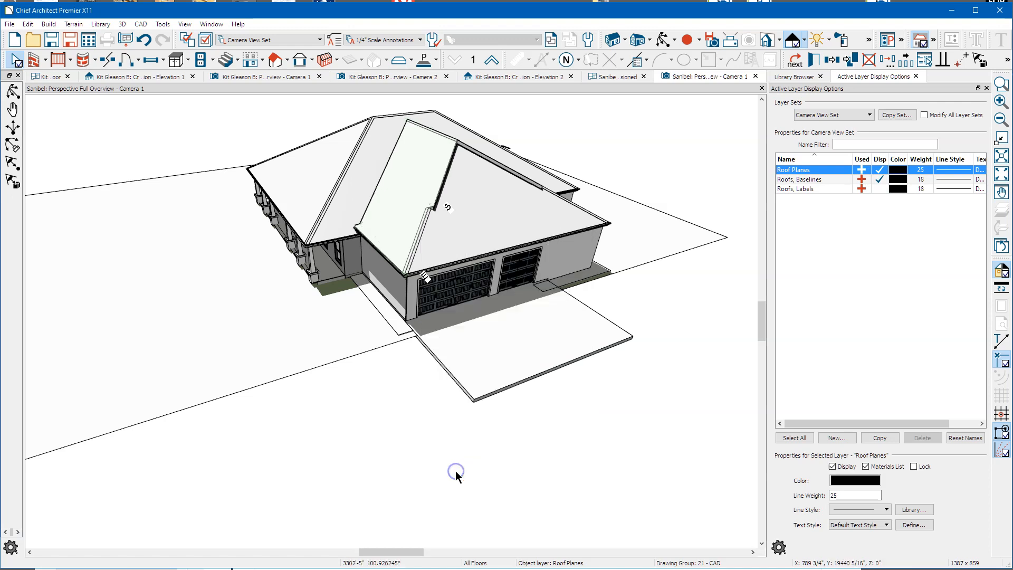
scroll(410, 147, "up", 3)
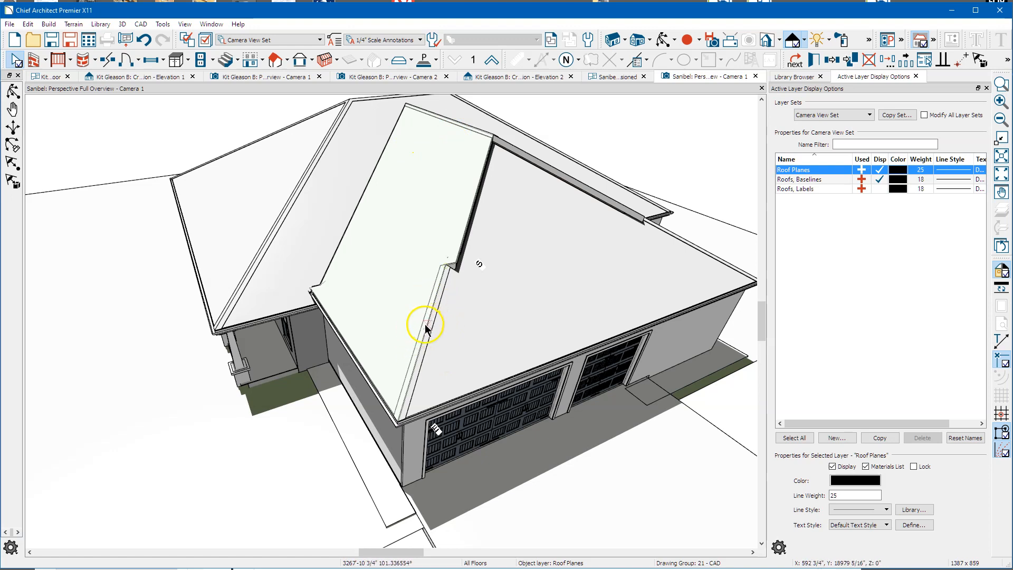
left_click(444, 116)
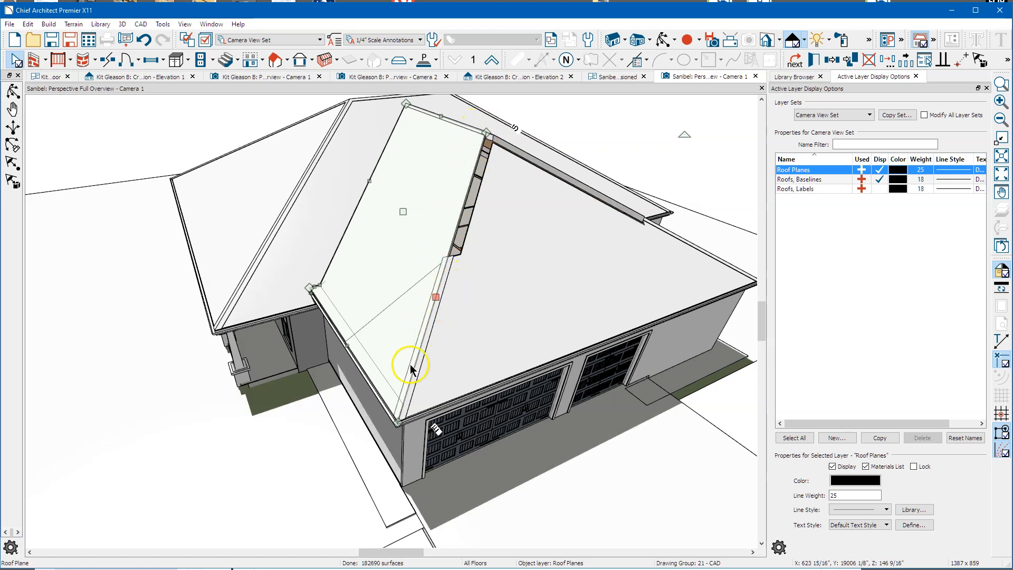
left_click(469, 272)
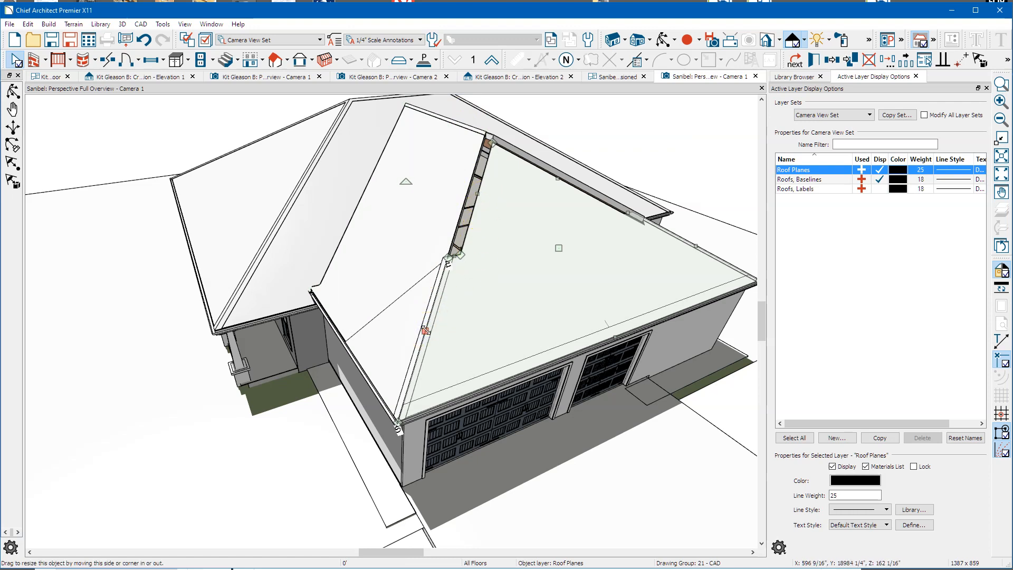
Step: Stretch the right-hand garage roof plane's edge along the ridge
right_click(425, 329)
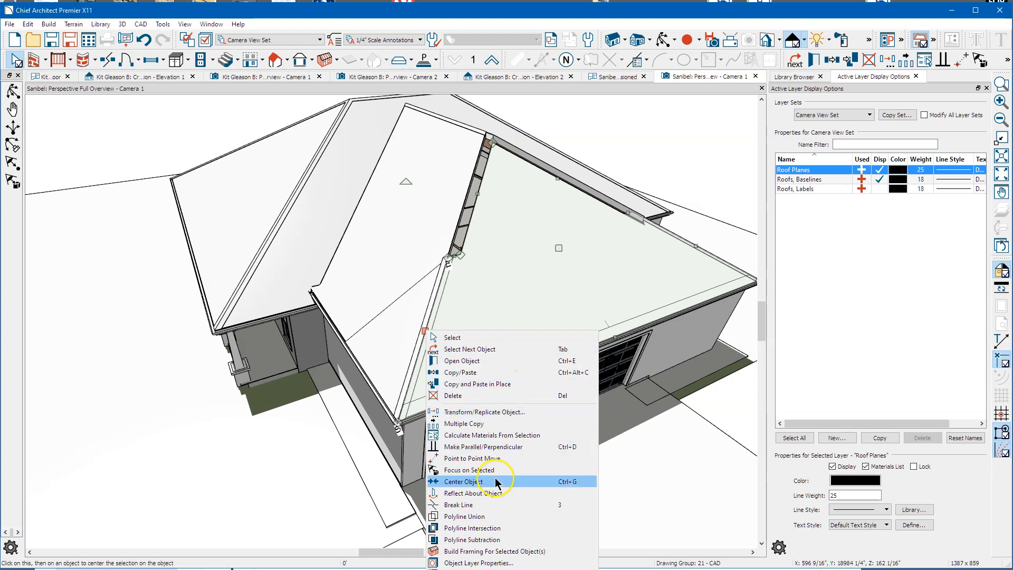
left_click(509, 568)
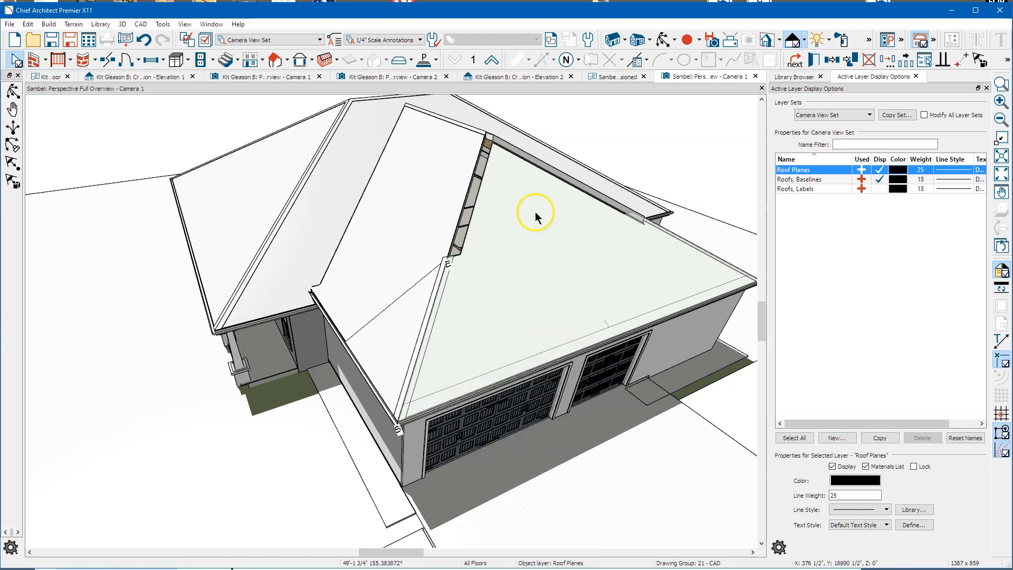
left_click(520, 160)
left_click_drag(519, 160, 566, 185)
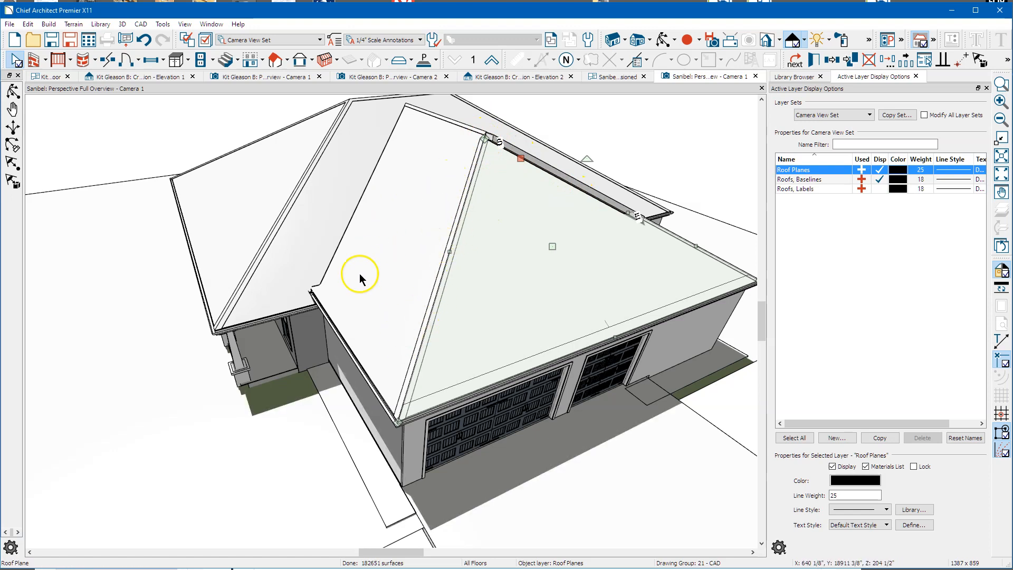
scroll(282, 243, "up", 2)
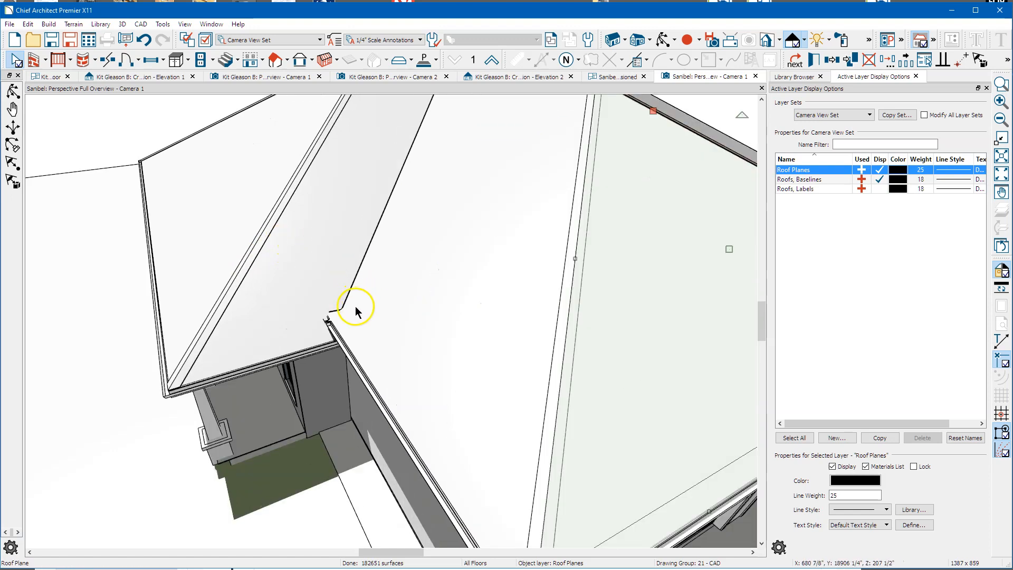
Step: Join the middle roof plane's edge to its neighbour and pull the junction plane's edge to the ridge
left_click(388, 255)
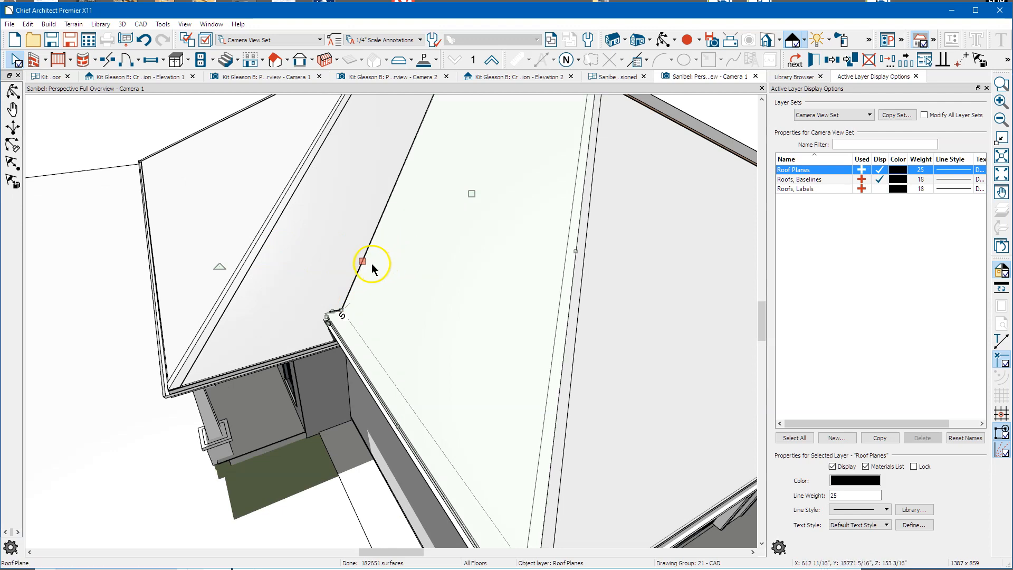
right_click(364, 260)
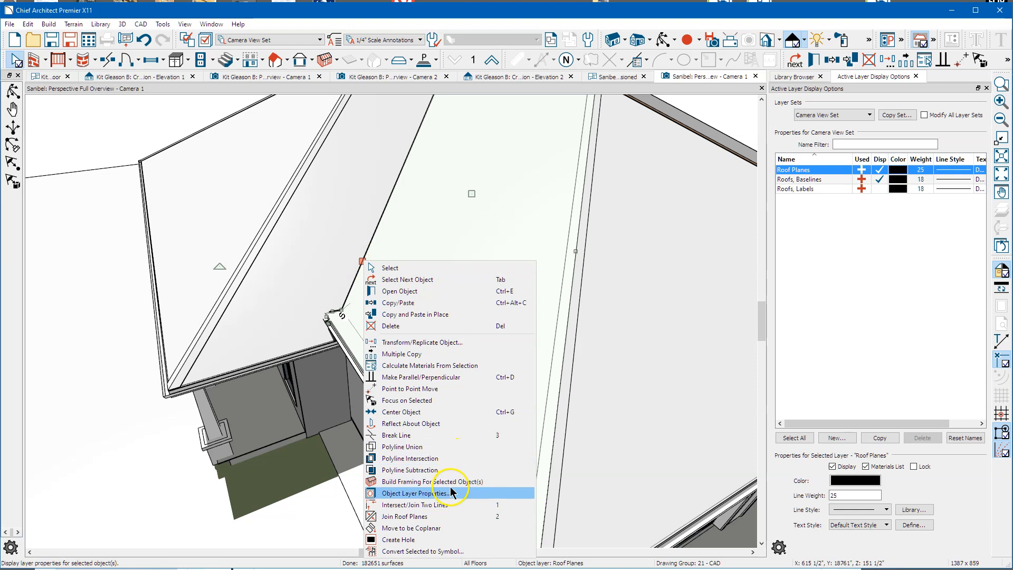
left_click(435, 505)
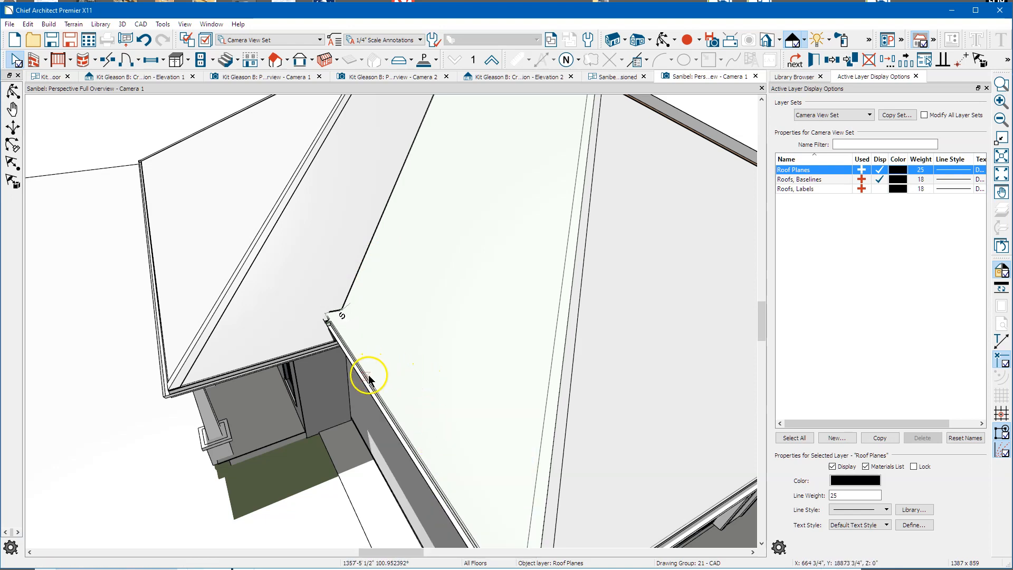
left_click(407, 365)
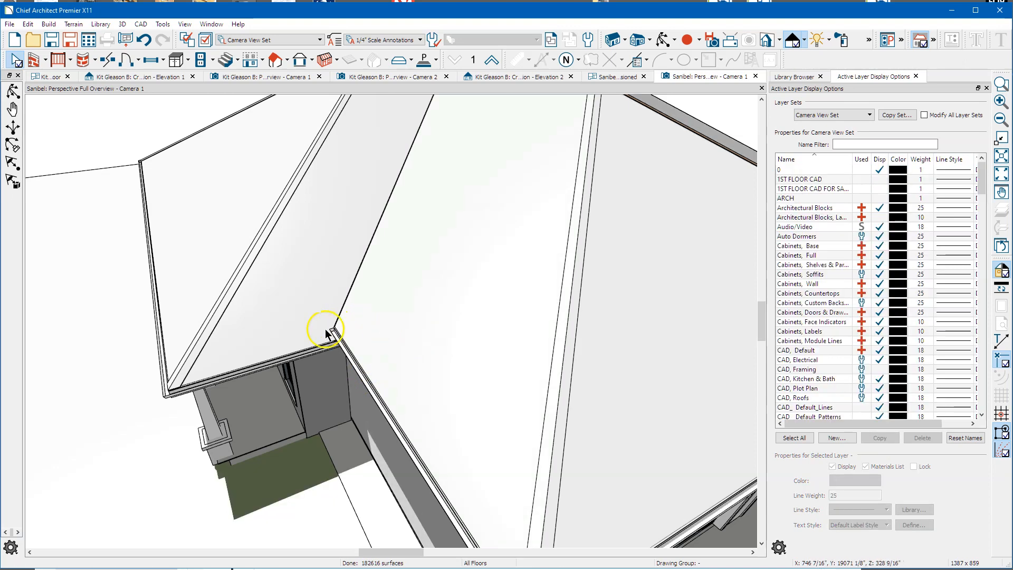
middle_click_drag(340, 290, 454, 312)
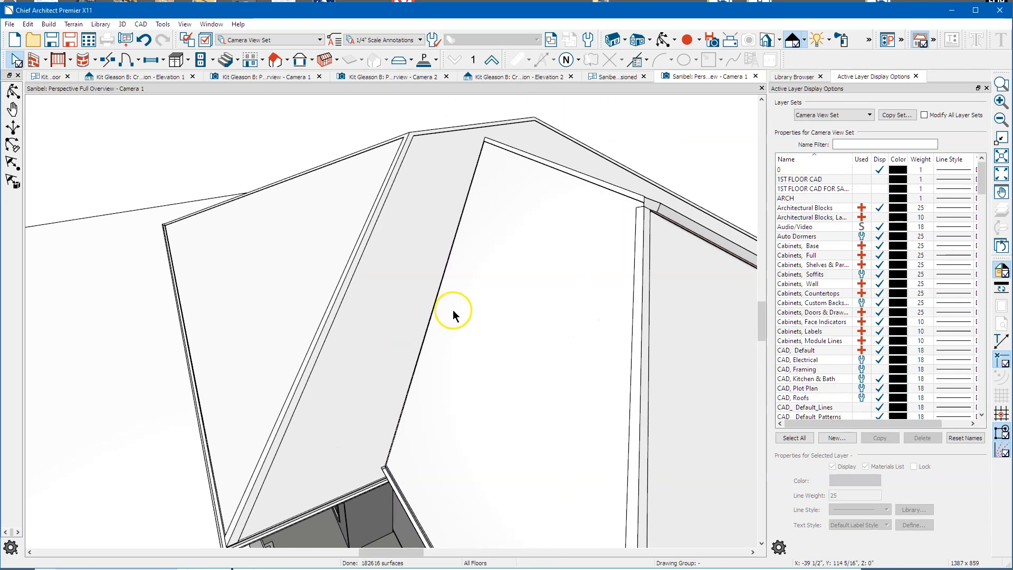
left_click(453, 293)
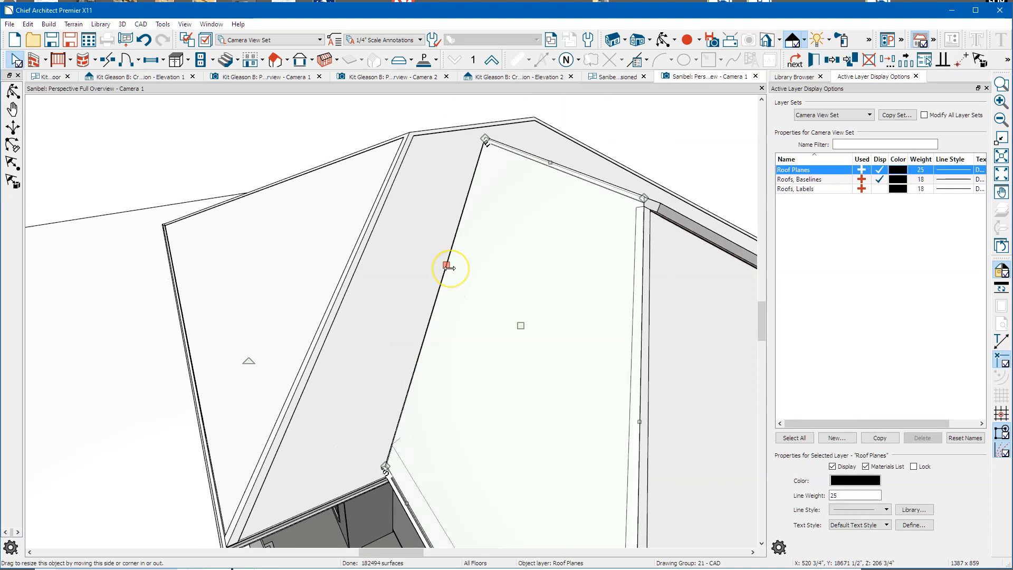
left_click_drag(448, 268, 442, 269)
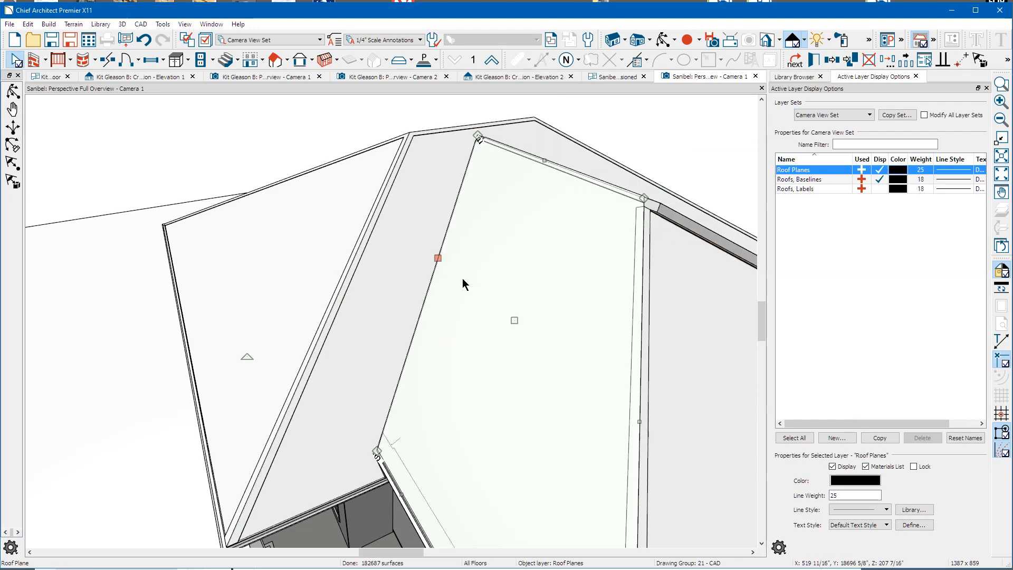
key("Escape")
scroll(409, 264, "down", 1)
scroll(410, 263, "down", 3)
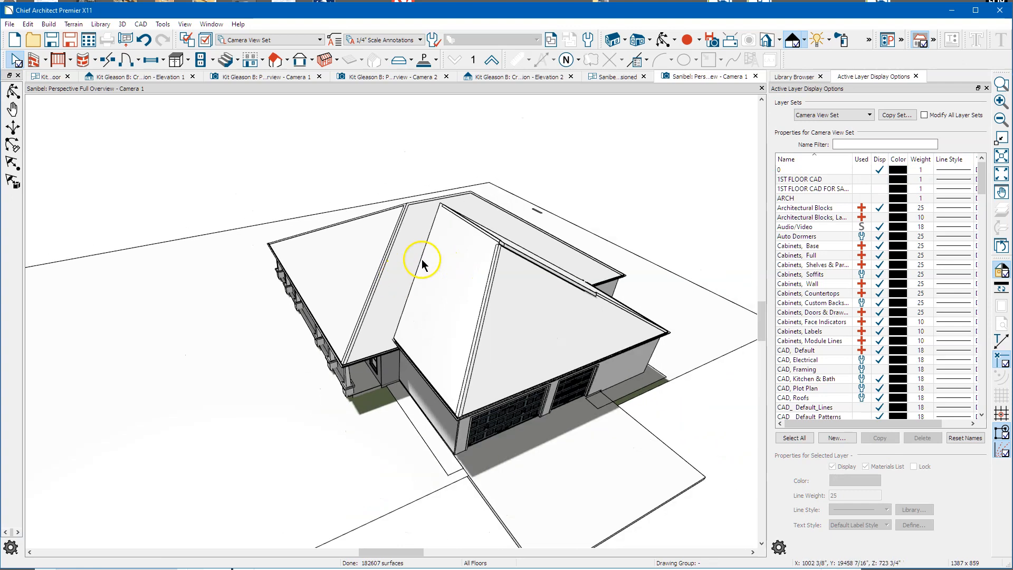
Step: Delete the unwanted roof plane over the garage wing
left_click(663, 40)
left_click_drag(514, 262, 543, 274)
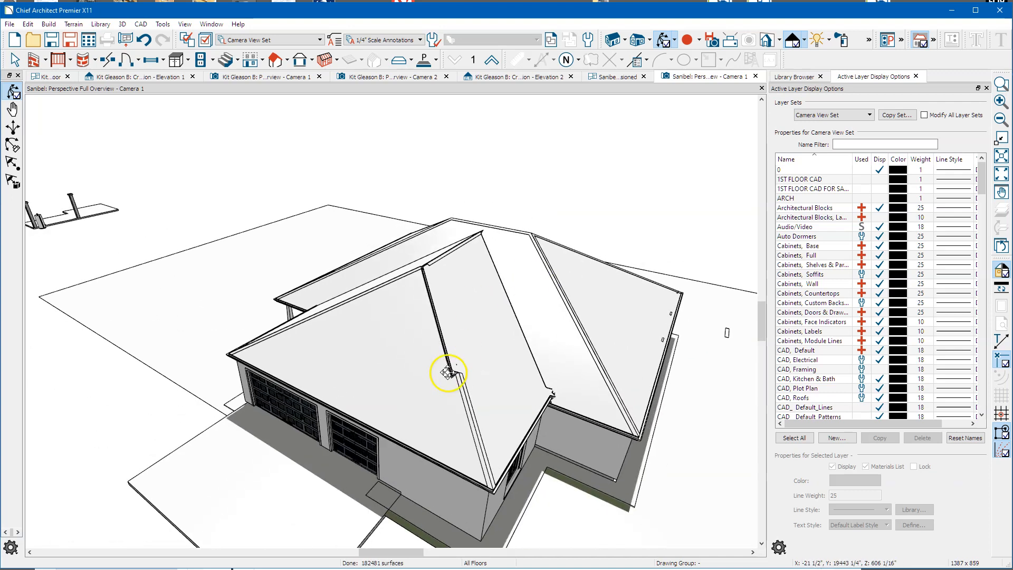
left_click_drag(479, 314, 477, 338)
key("space")
left_click(474, 342)
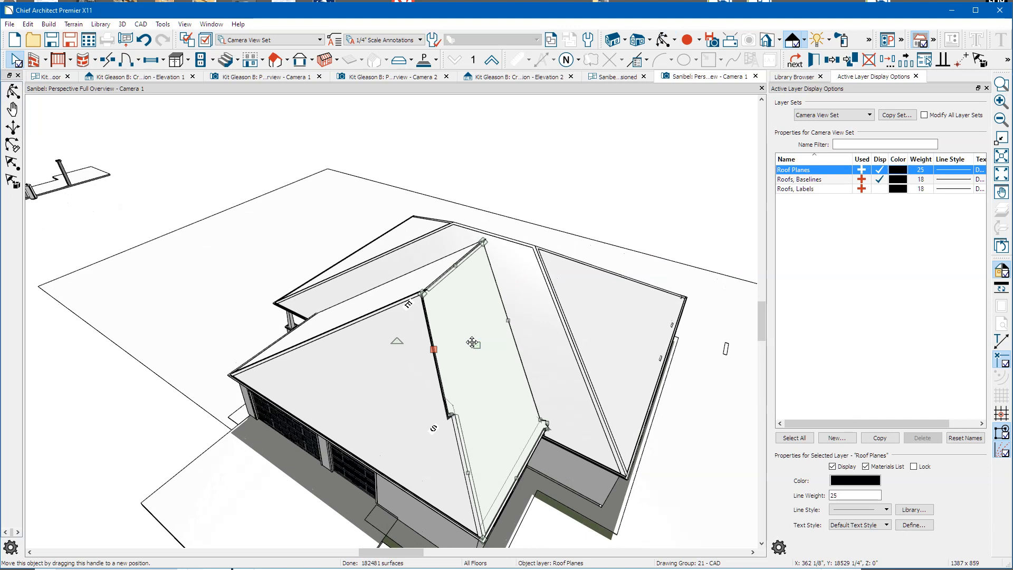
key("Delete")
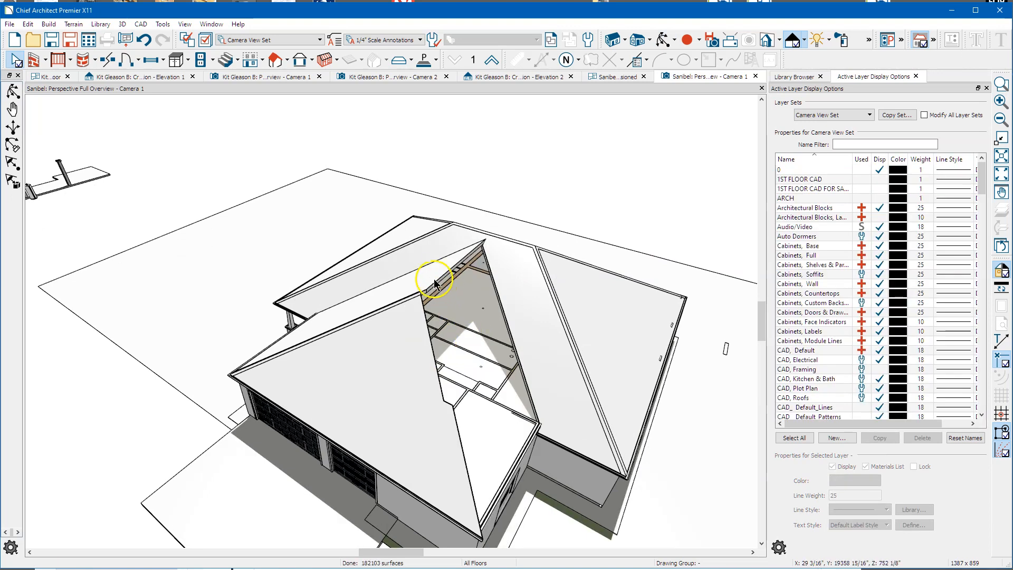
Step: Mirror the adjacent roof plane across the ridge and stretch its edge to the hip line
left_click(435, 277)
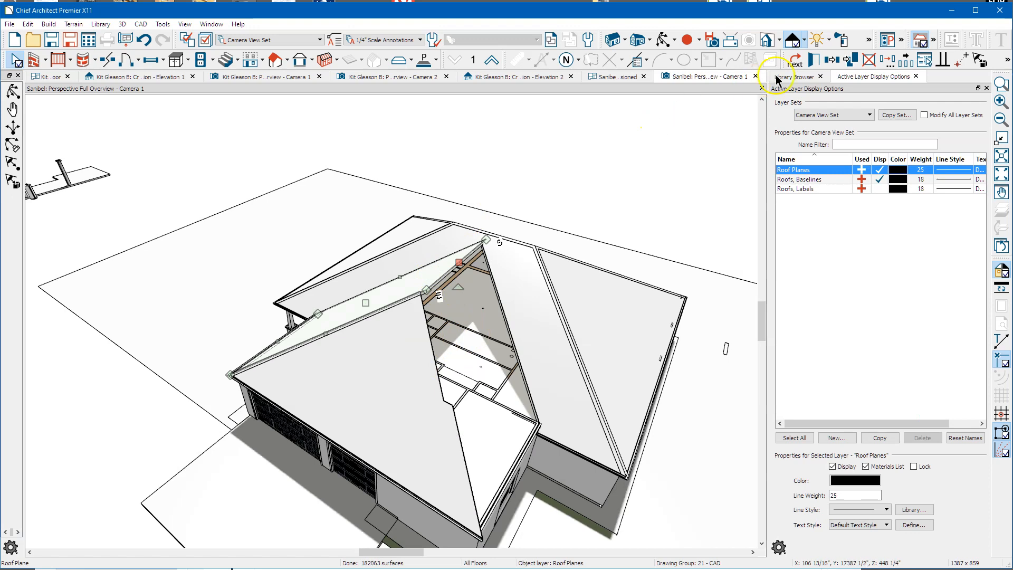
left_click(831, 60)
left_click(832, 61)
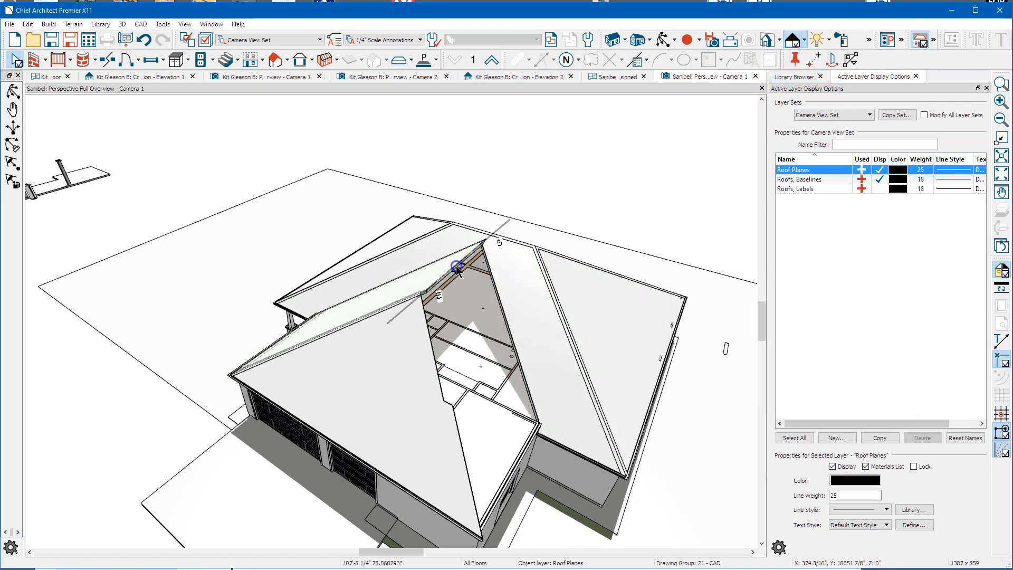
left_click(529, 238)
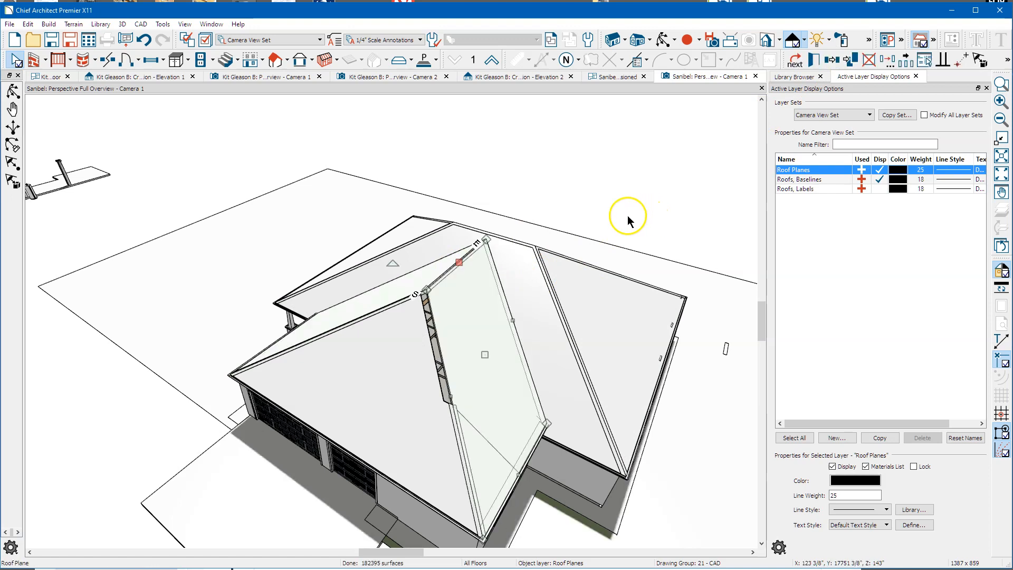
left_click(513, 322)
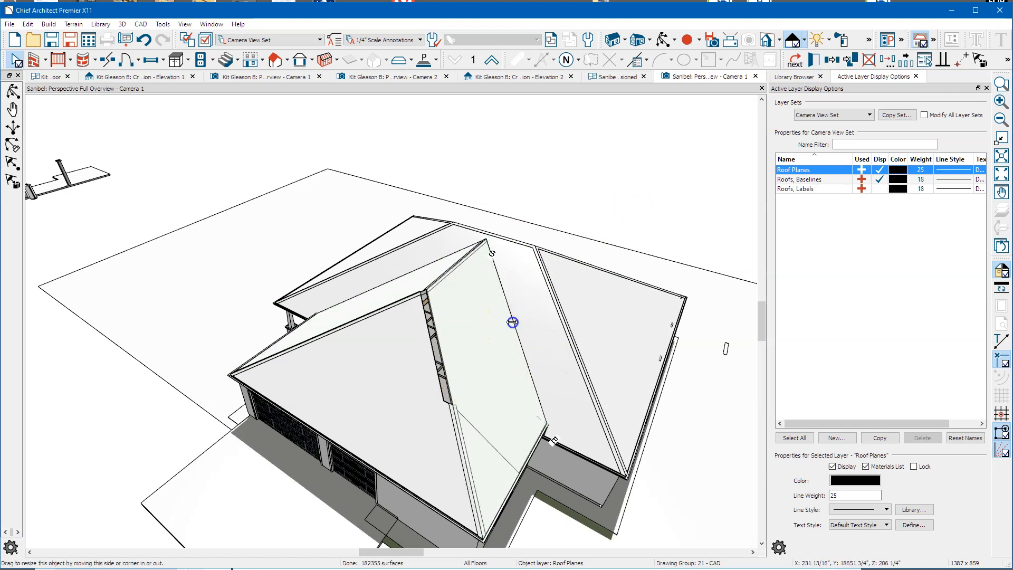
left_click_drag(512, 322, 504, 338)
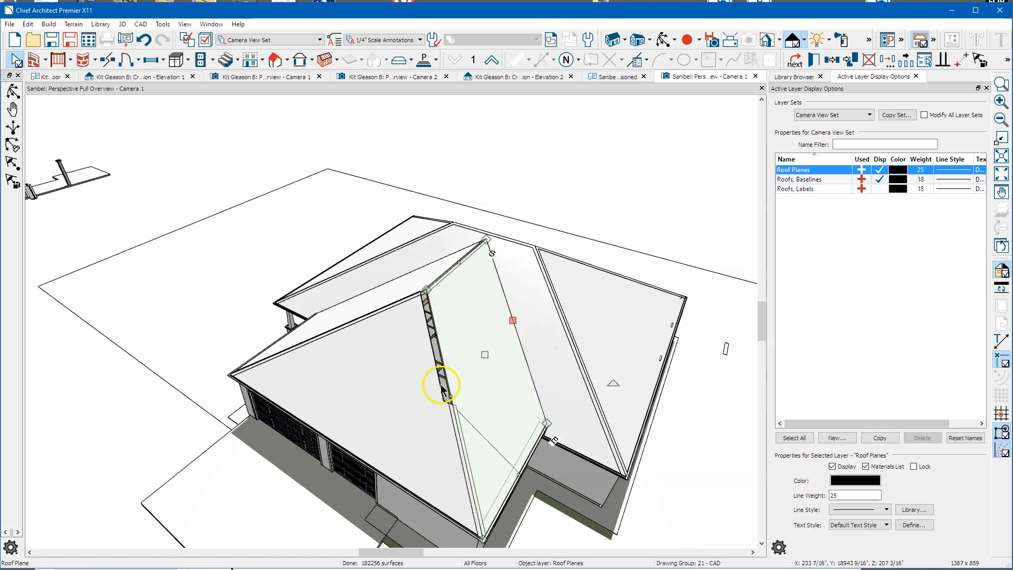
Step: Extend the front-left roof plane up to the valley edge, then view the porch side
left_click(390, 308)
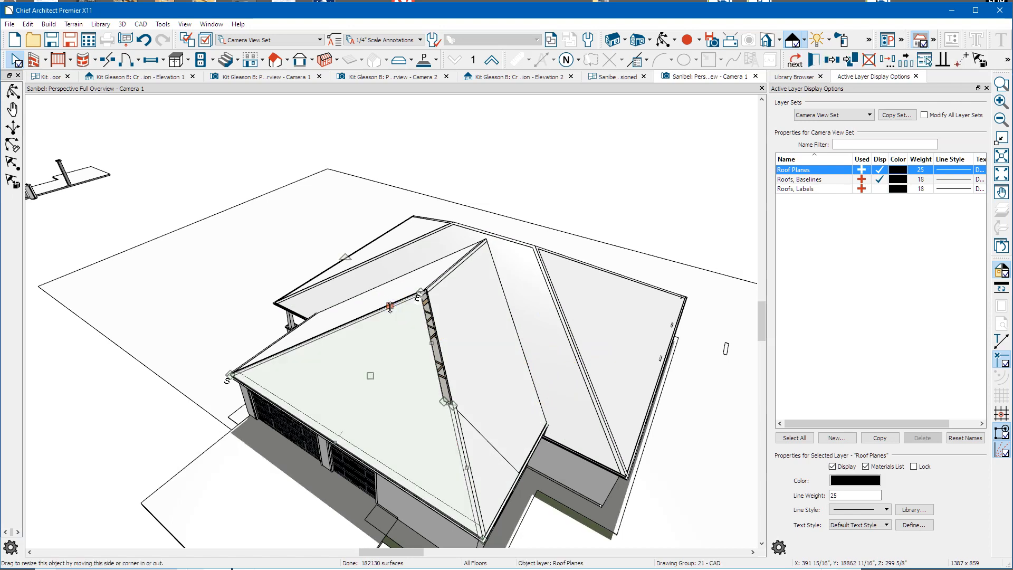
key("j")
left_click(434, 432)
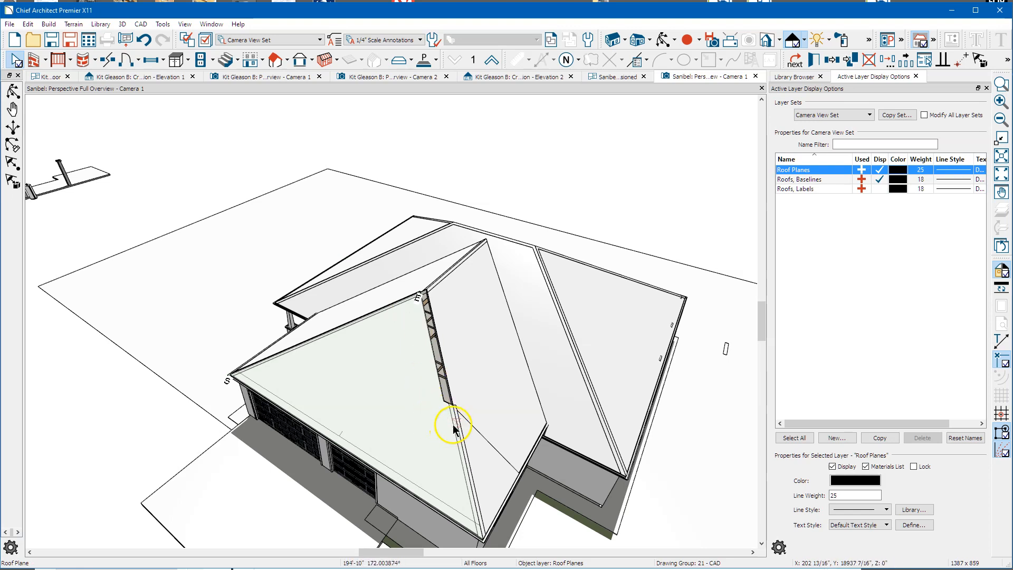
left_click(372, 420)
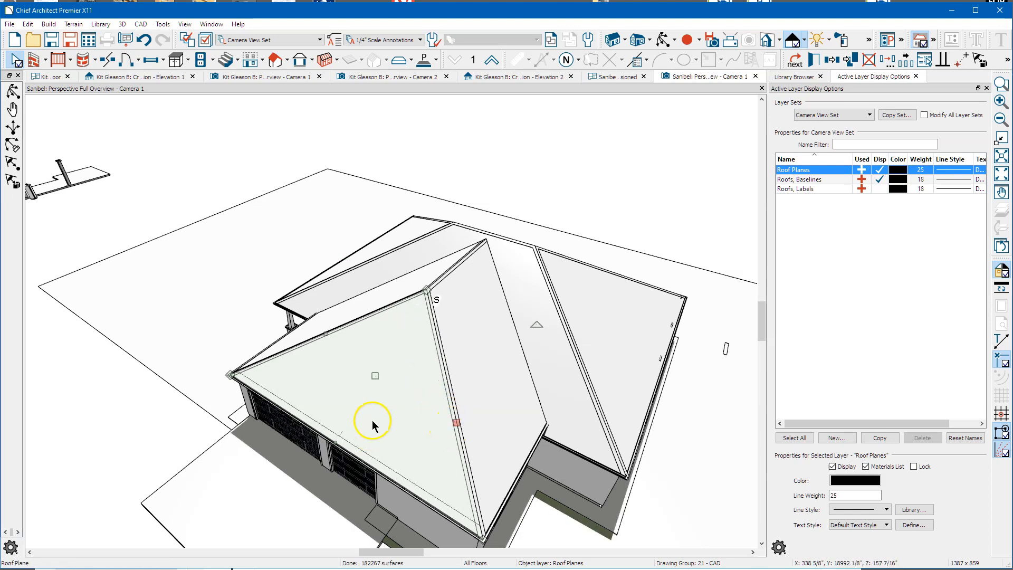
left_click(390, 385)
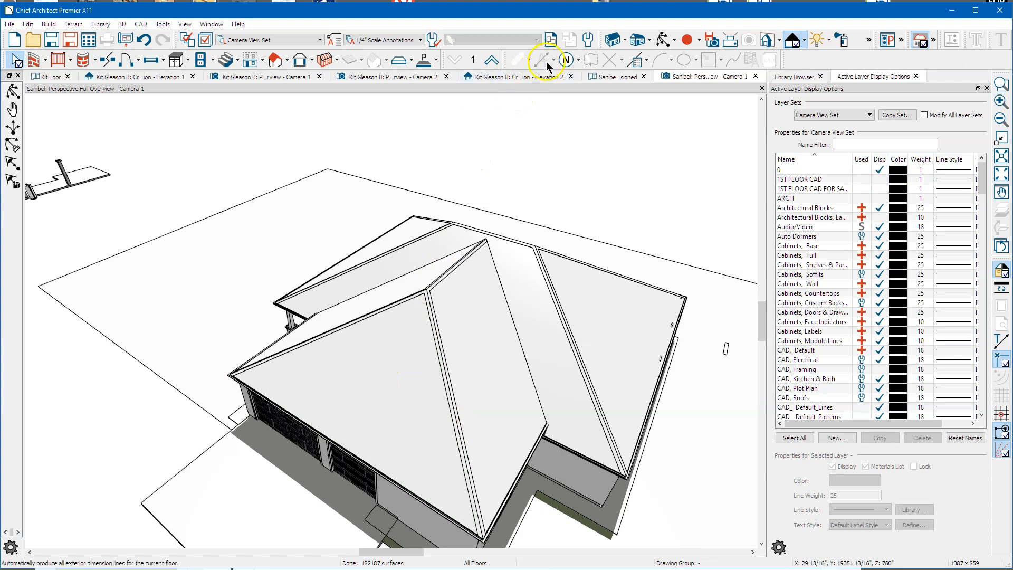
left_click(664, 39)
left_click_drag(486, 312, 354, 339)
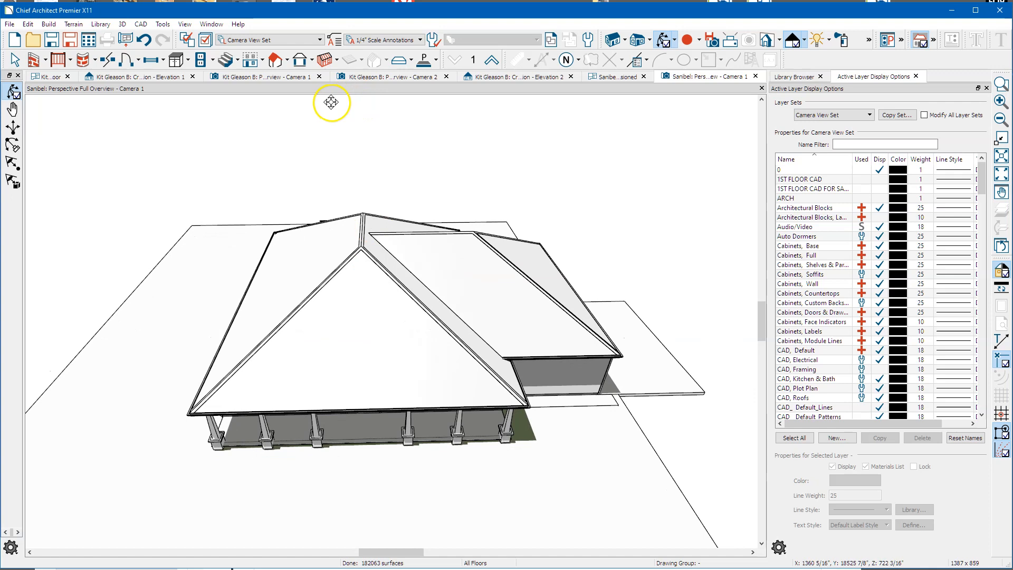
Step: Place a skylight on the front hip roof and turn off its Skylight option, leaving a plain hole
left_click(287, 60)
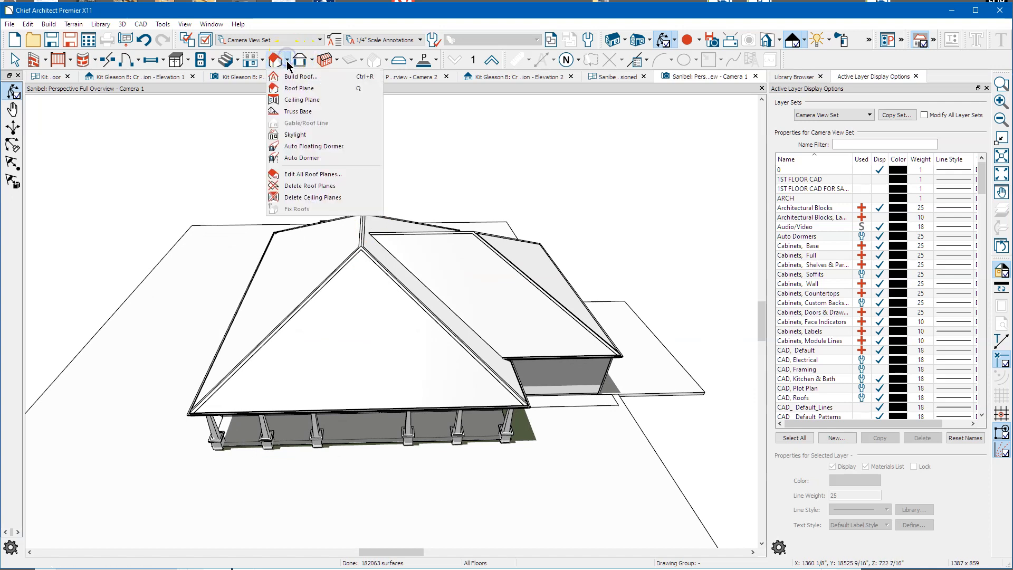
left_click(308, 138)
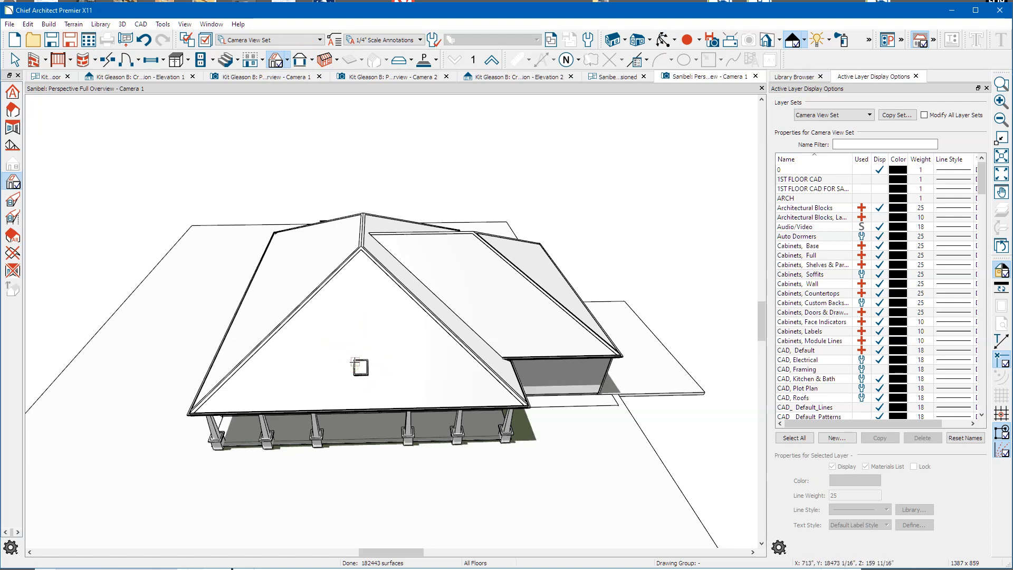
double_click(355, 362)
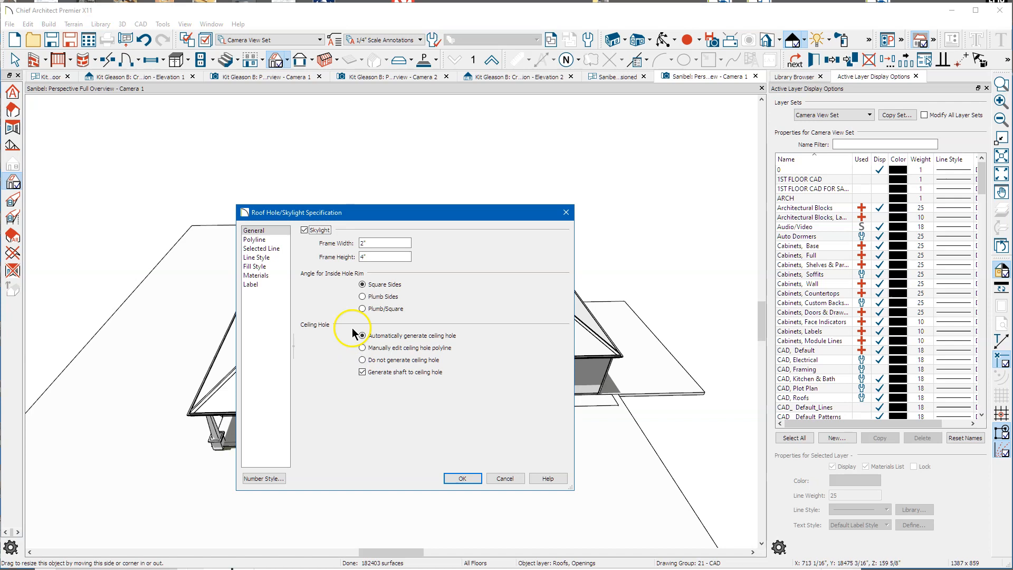
left_click(304, 230)
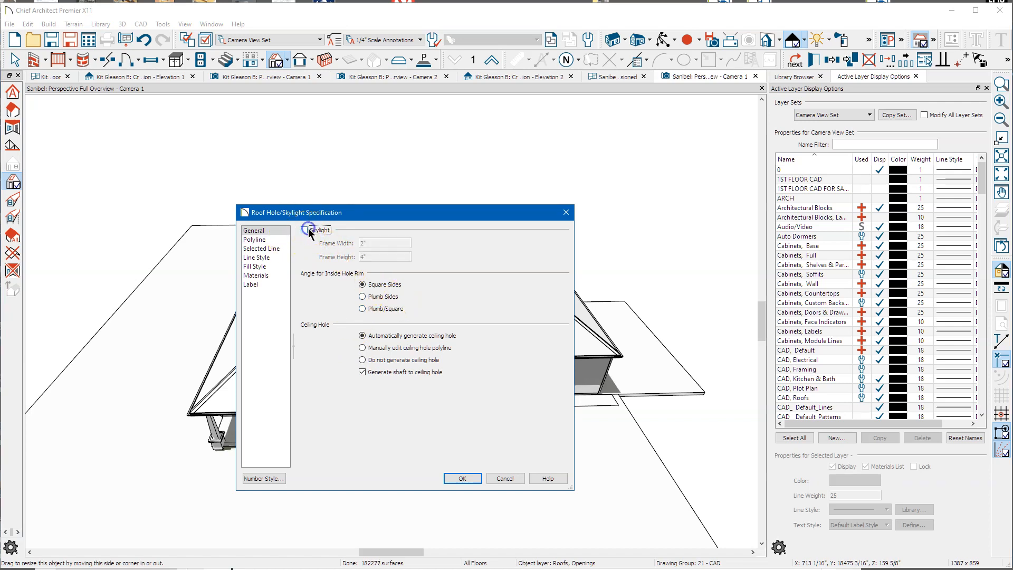
left_click(463, 478)
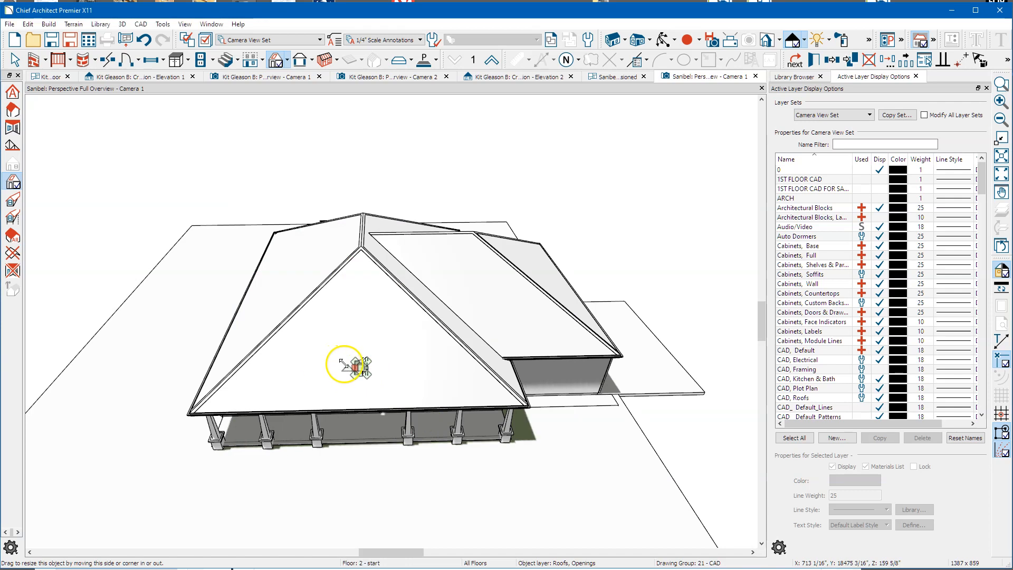
Step: Widen the roof hole left and right, then pull its top corner up to the porch gable peak
scroll(346, 367, "up", 5)
key("Escape")
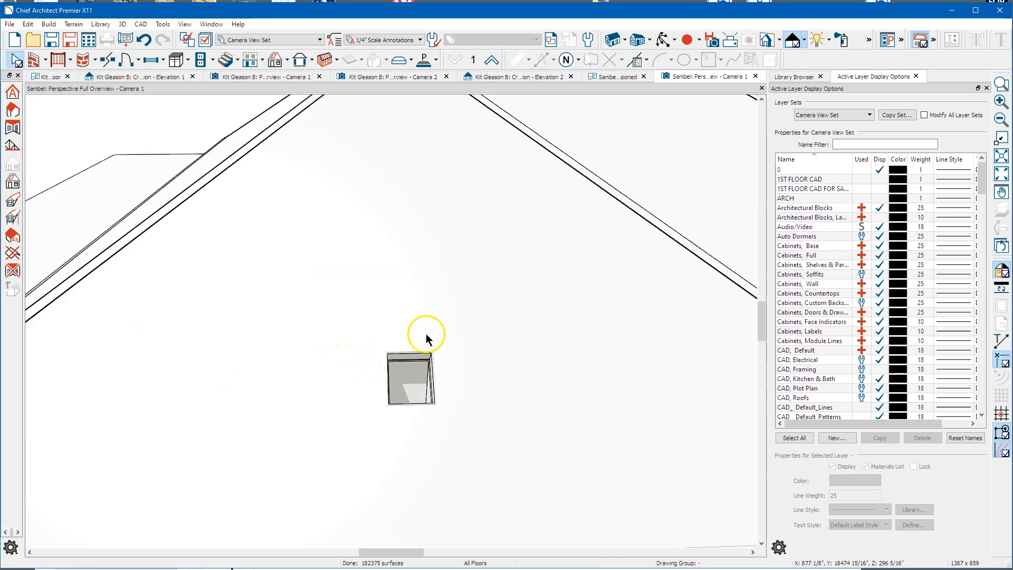
left_click(405, 357)
left_click_drag(385, 374, 194, 400)
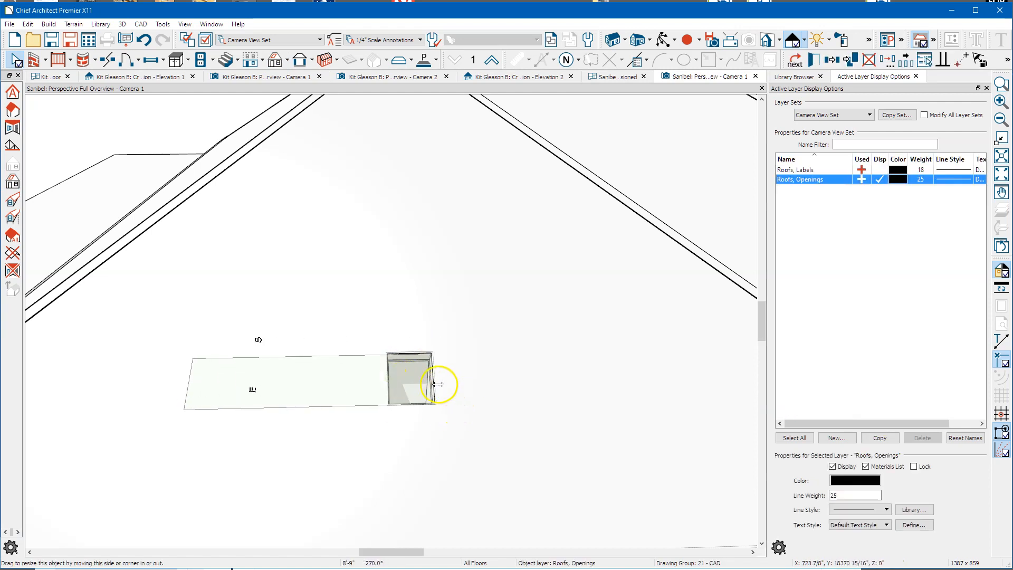
left_click_drag(436, 375, 627, 371)
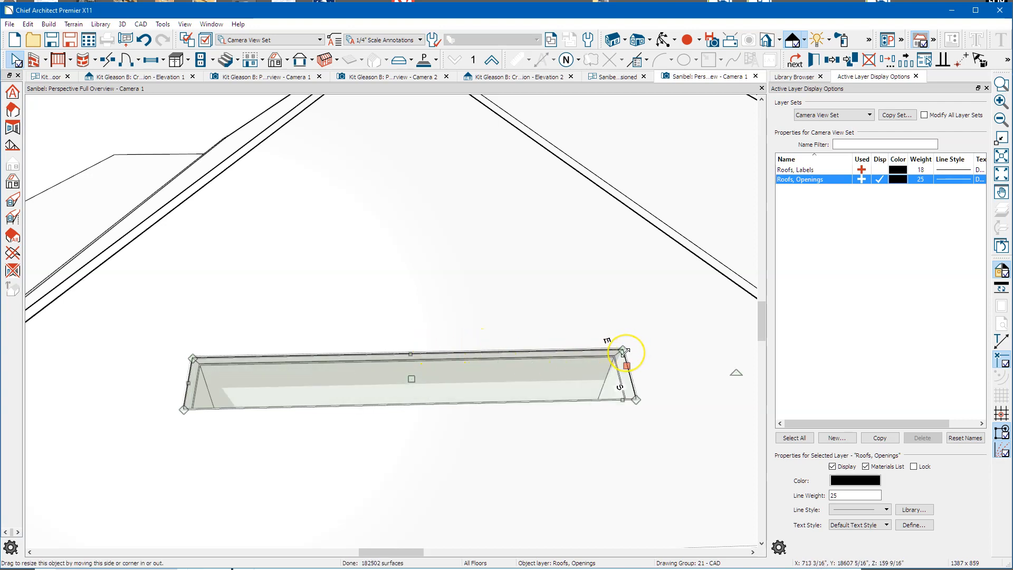
mouse_move(624, 351)
left_mouse_down()
mouse_move(603, 306)
mouse_move(432, 190)
mouse_move(413, 154)
mouse_move(403, 168)
left_mouse_up()
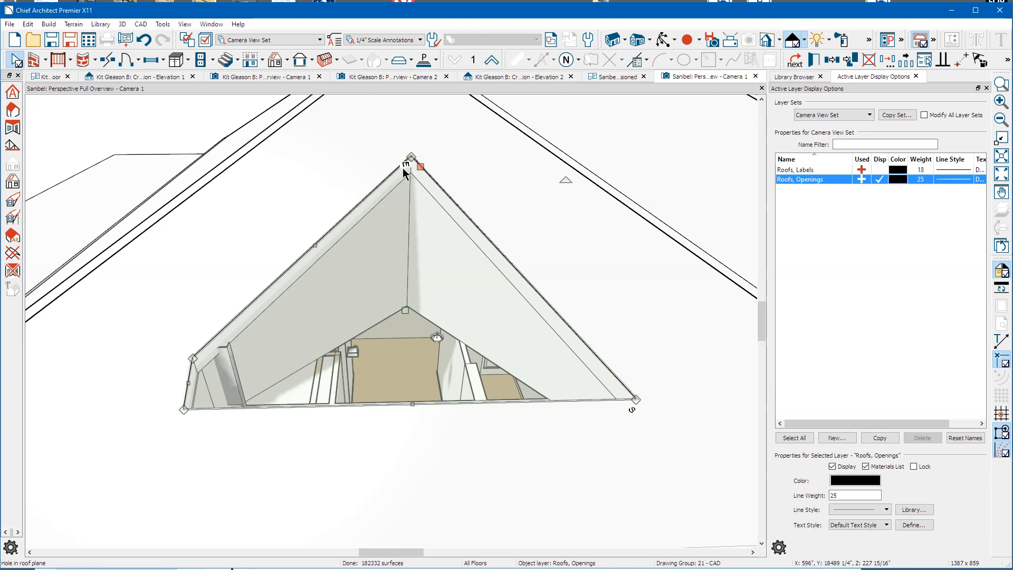
Step: Check the roof plane's specifications without changes, then reselect the roof hole at its bottom edge
left_click(312, 239)
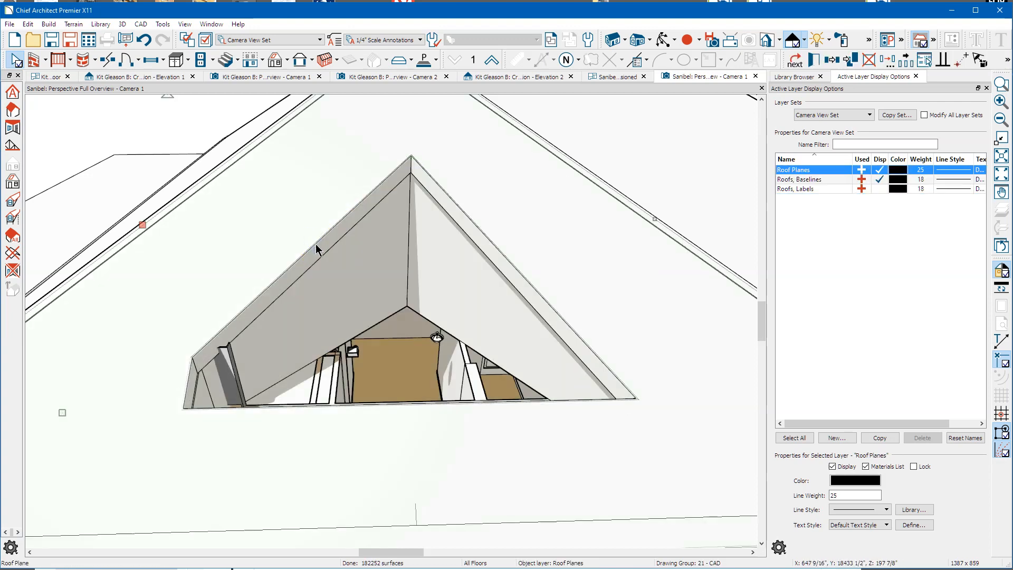
double_click(317, 246)
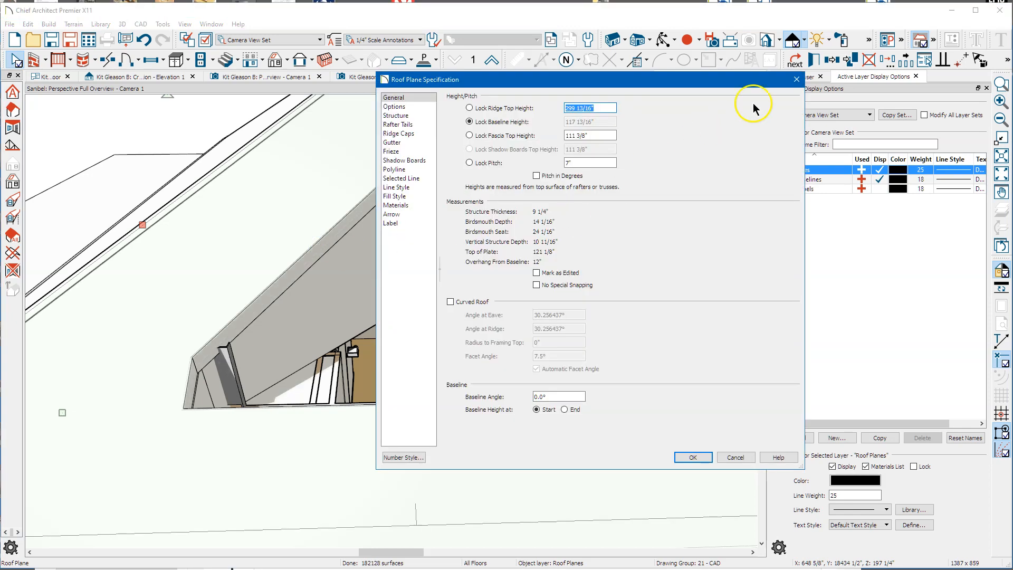
left_click(796, 80)
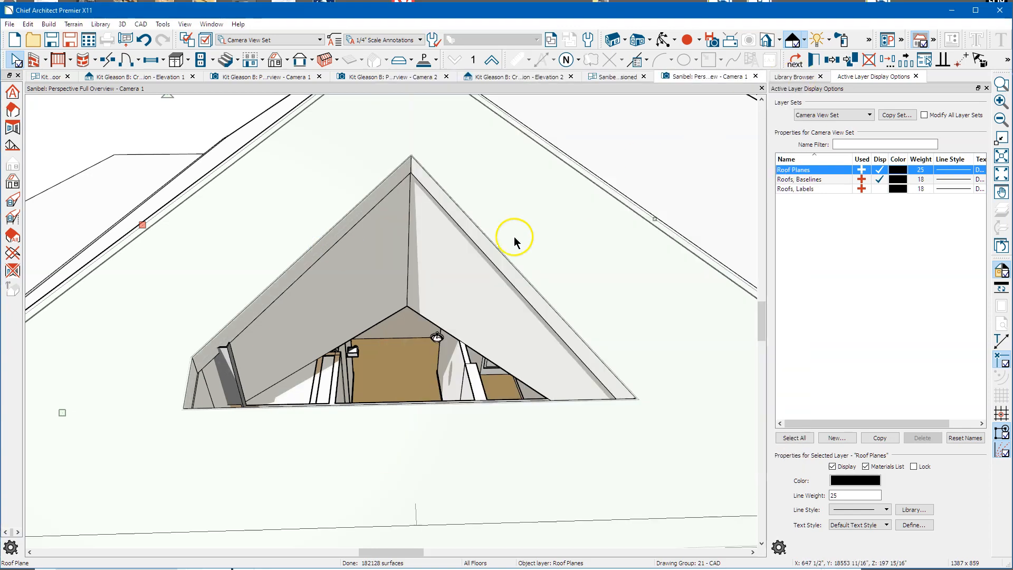
left_click(338, 232)
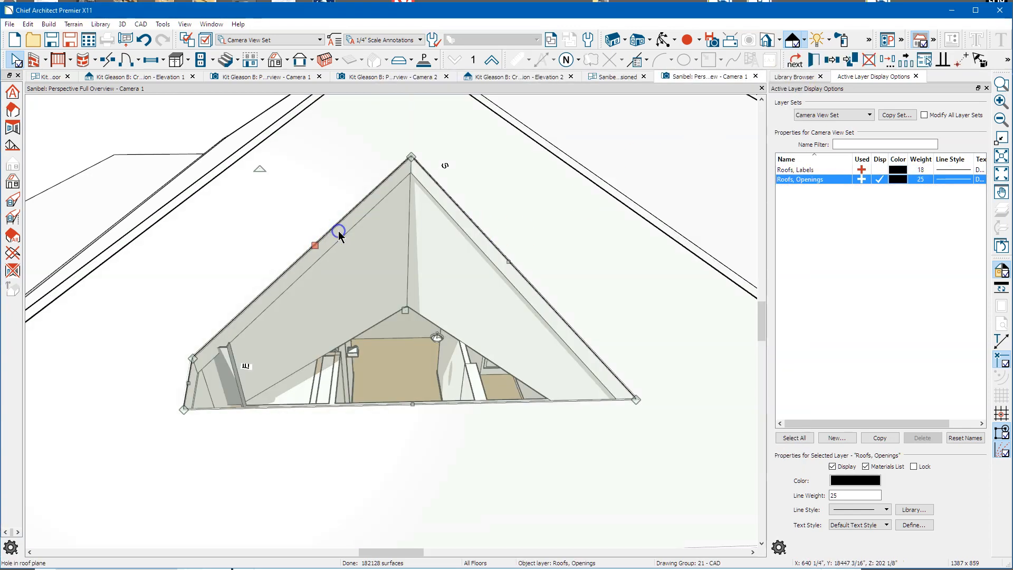
right_click(314, 244)
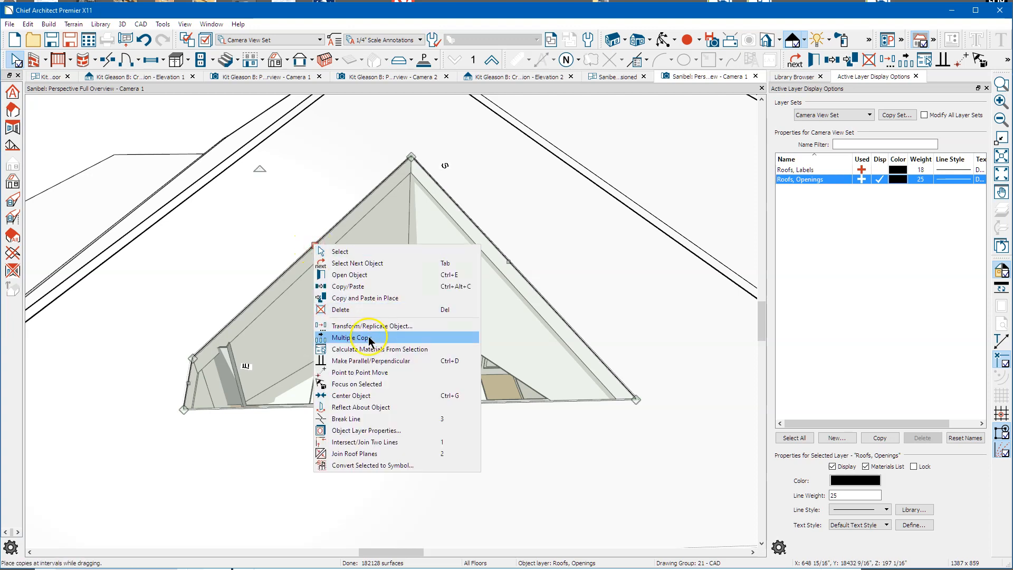
left_click(372, 443)
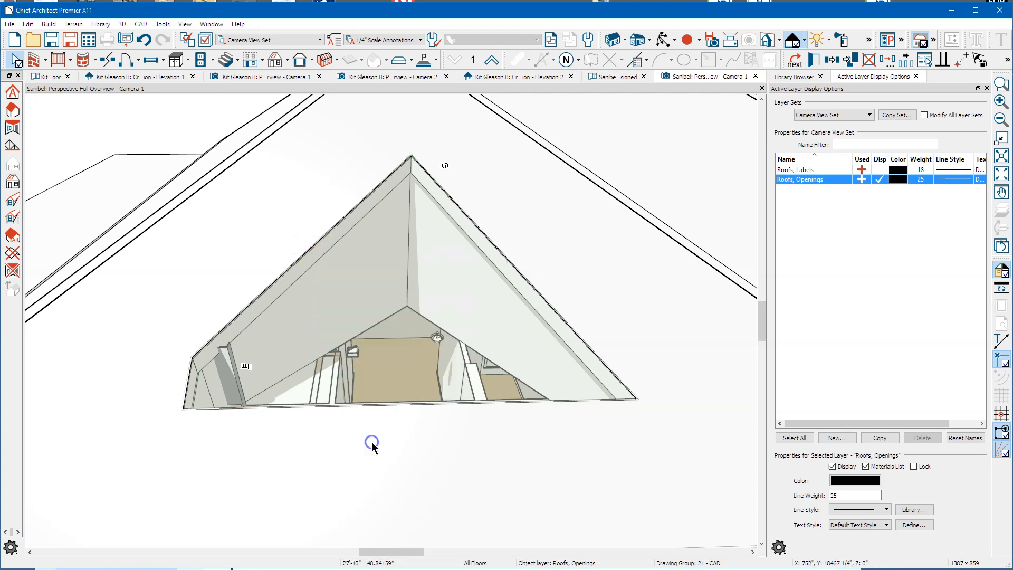
left_click(325, 404)
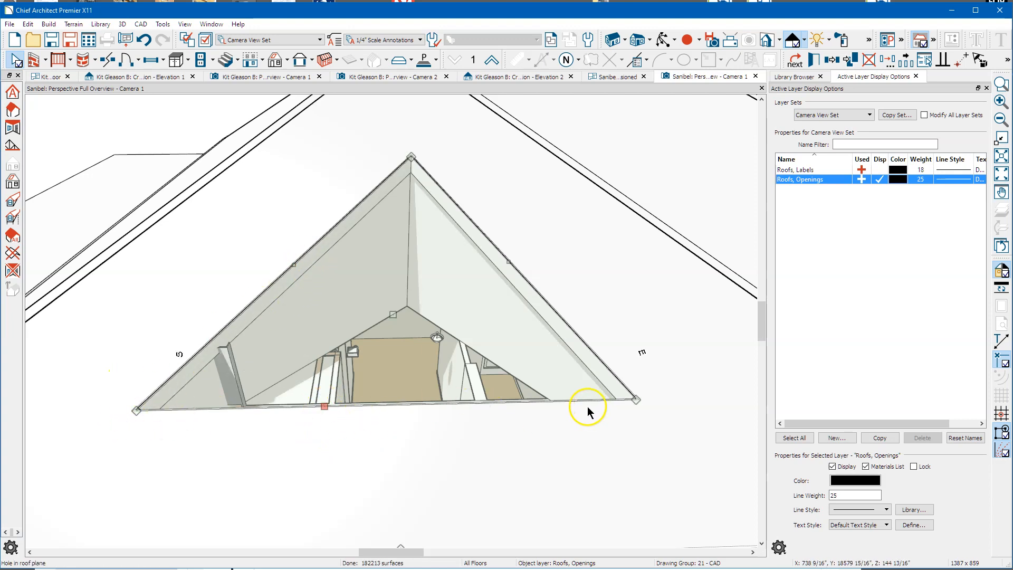
Step: Zoom out and drag the hole's right base corner outward to widen the triangle
scroll(584, 410, "down", 3)
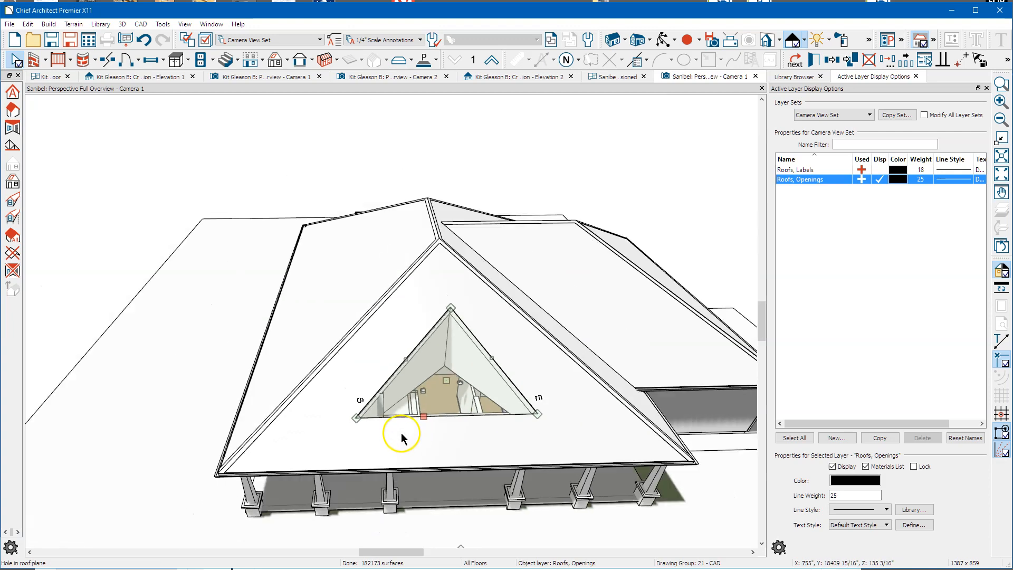
scroll(401, 437, "down", 2)
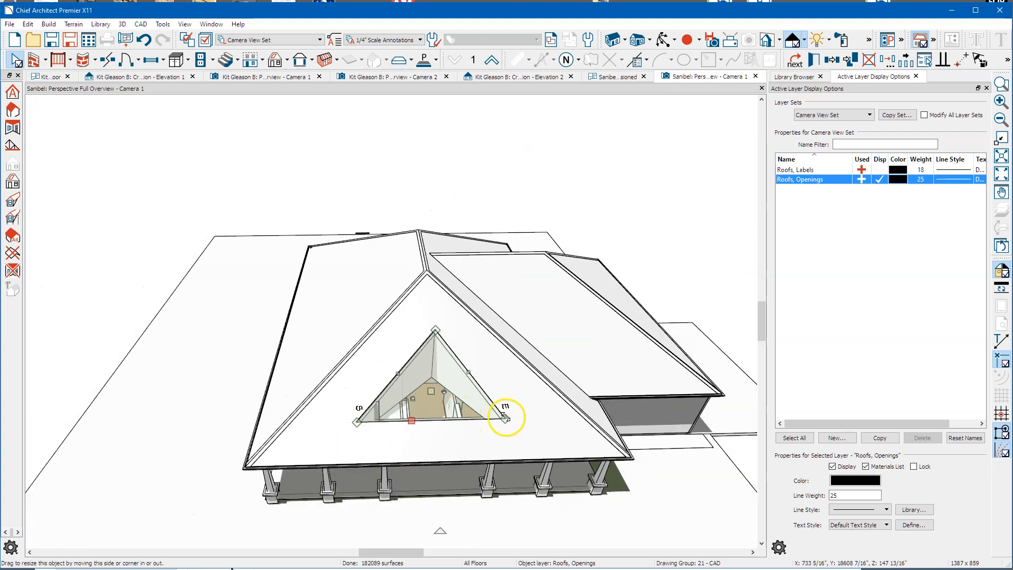
left_click_drag(506, 419, 522, 416)
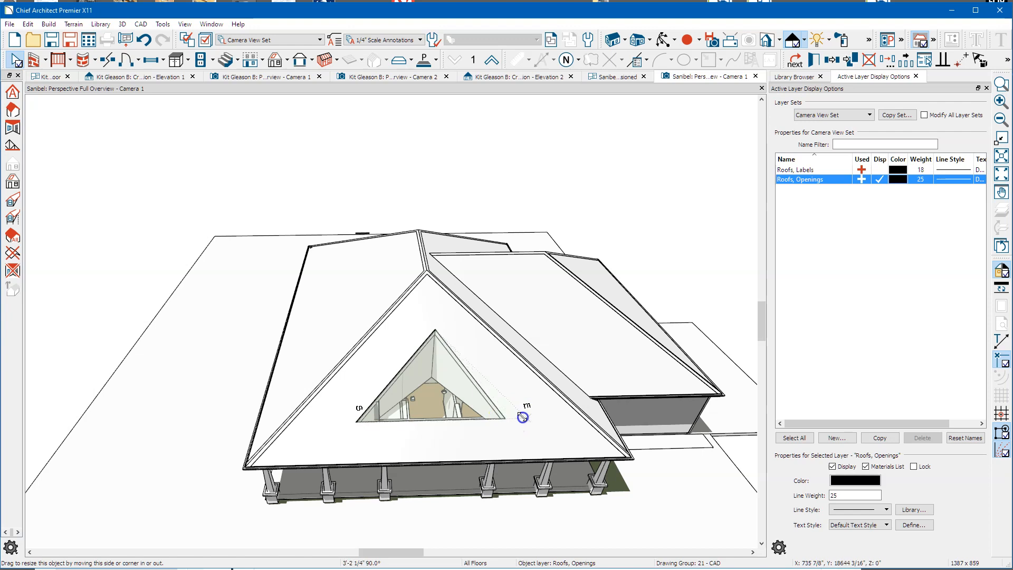
left_click_drag(507, 111, 507, 112)
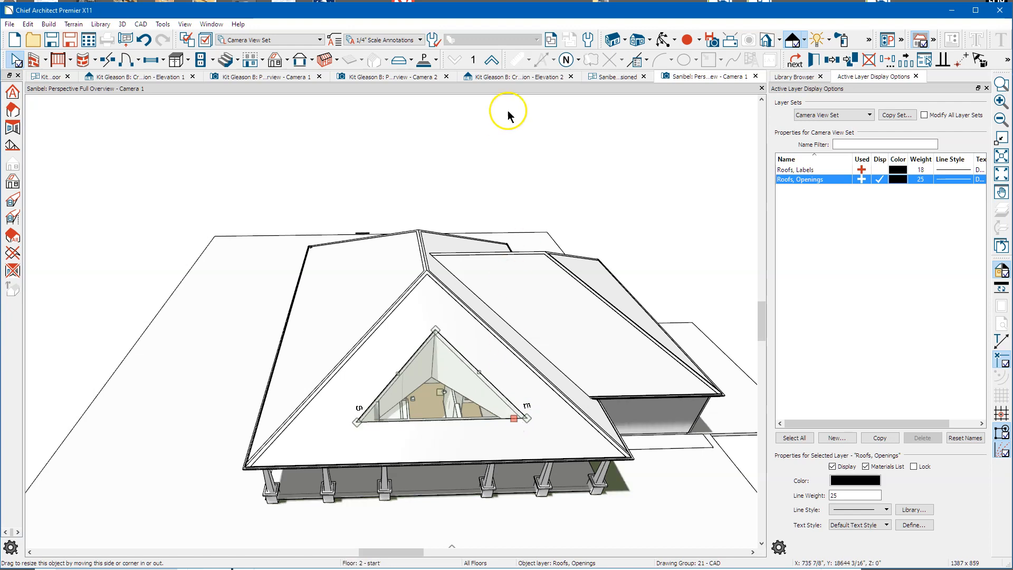
Step: On the 1st Floor Dimensioned plan, draw a new roof plane baseline over the foyer wall
left_click(610, 77)
scroll(306, 242, "down", 2)
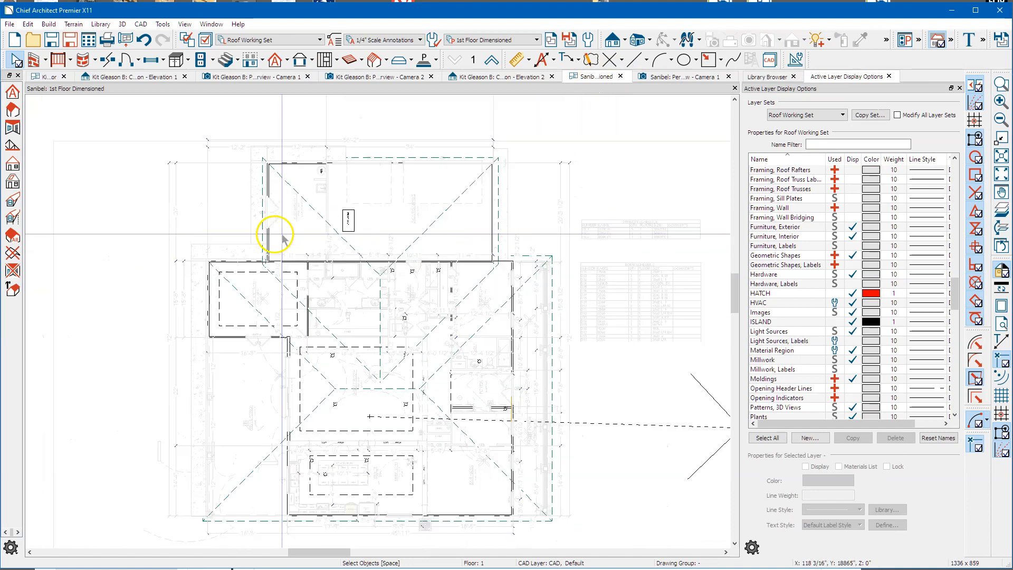
scroll(525, 459, "up", 2)
scroll(526, 464, "up", 1)
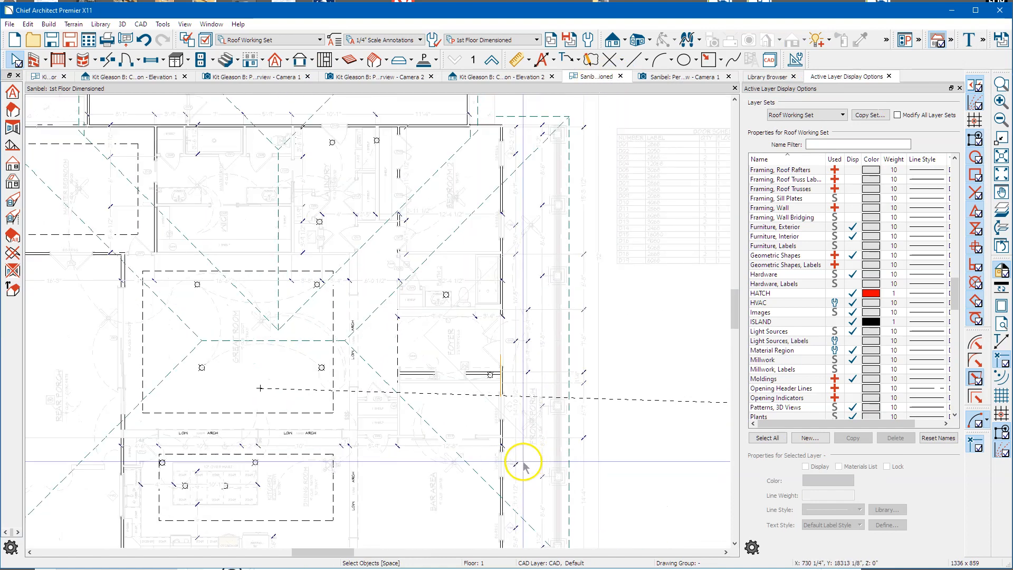
scroll(520, 403, "up", 1)
scroll(485, 401, "up", 3)
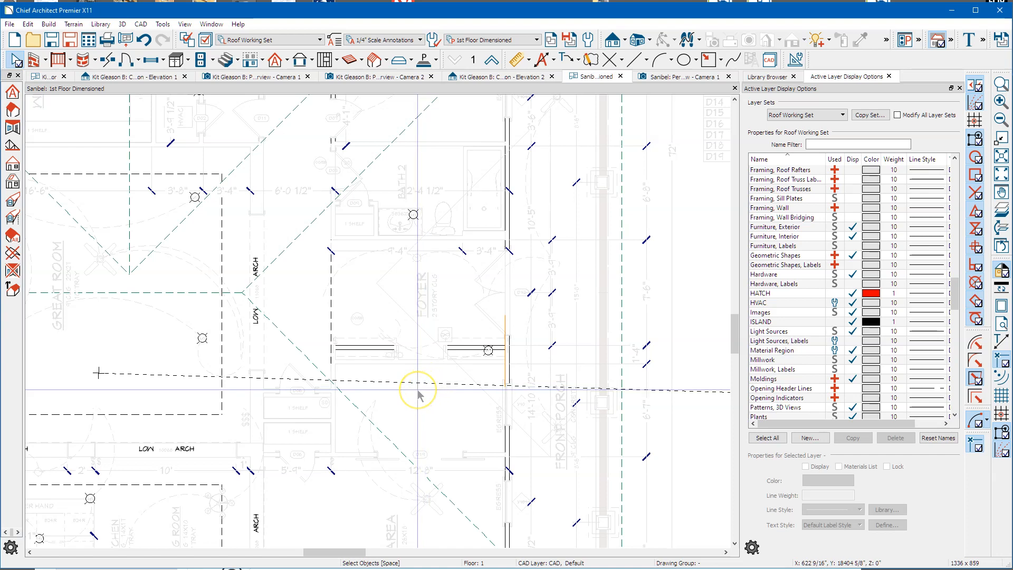
key("q")
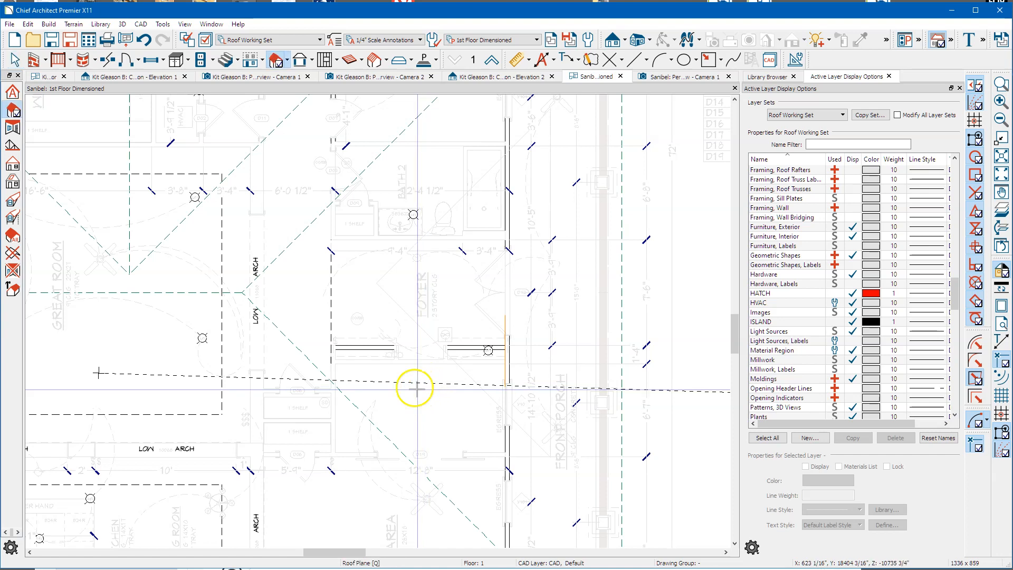
left_click(373, 365)
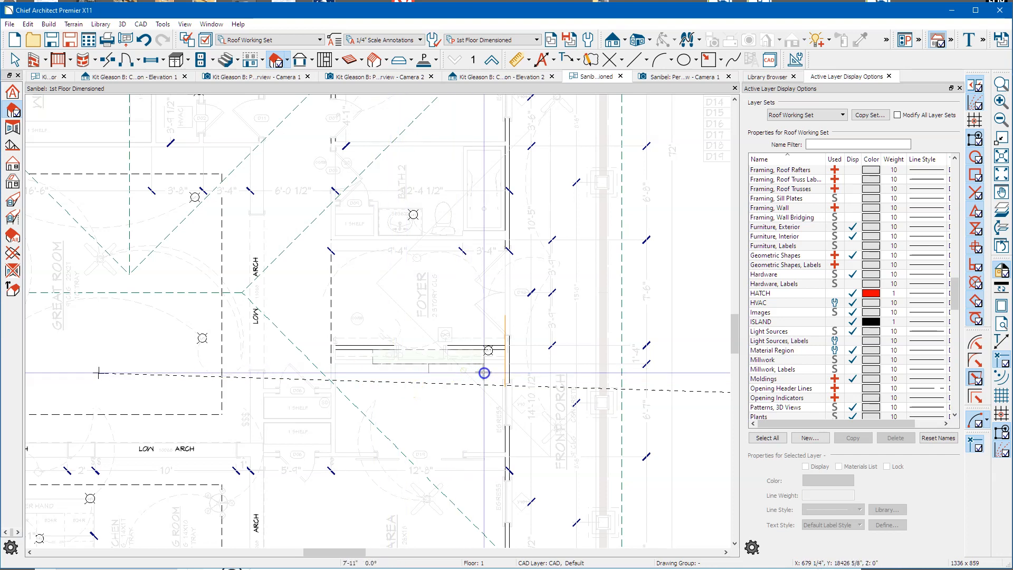
left_click_drag(490, 373, 491, 314)
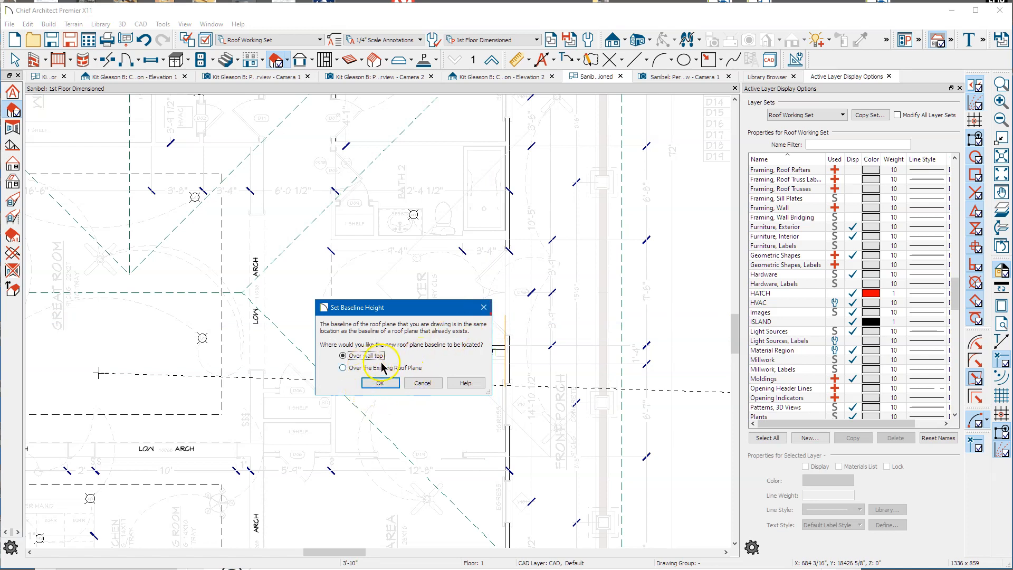
left_click(380, 382)
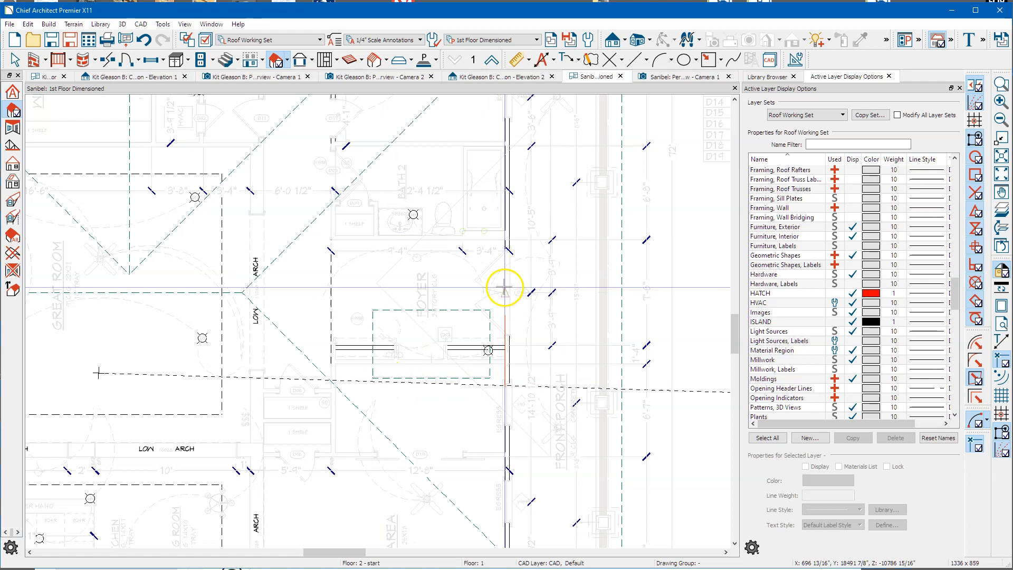
Step: Widen the foyer roof plane to the right, extend its top edge upward, and return to the 3D overview
key("space")
left_click(488, 334)
left_click_drag(488, 334, 526, 329)
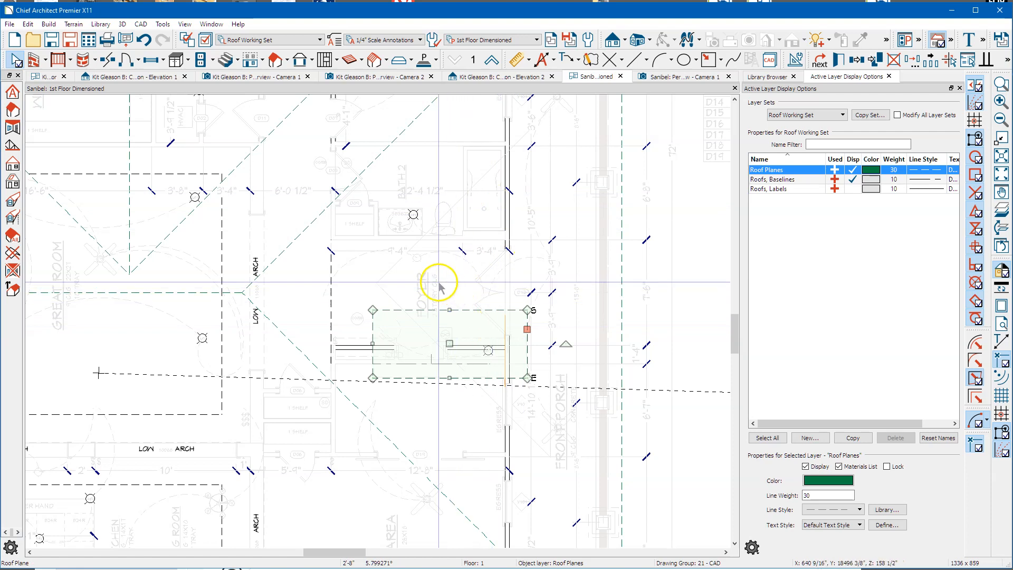
scroll(439, 285, "down", 1)
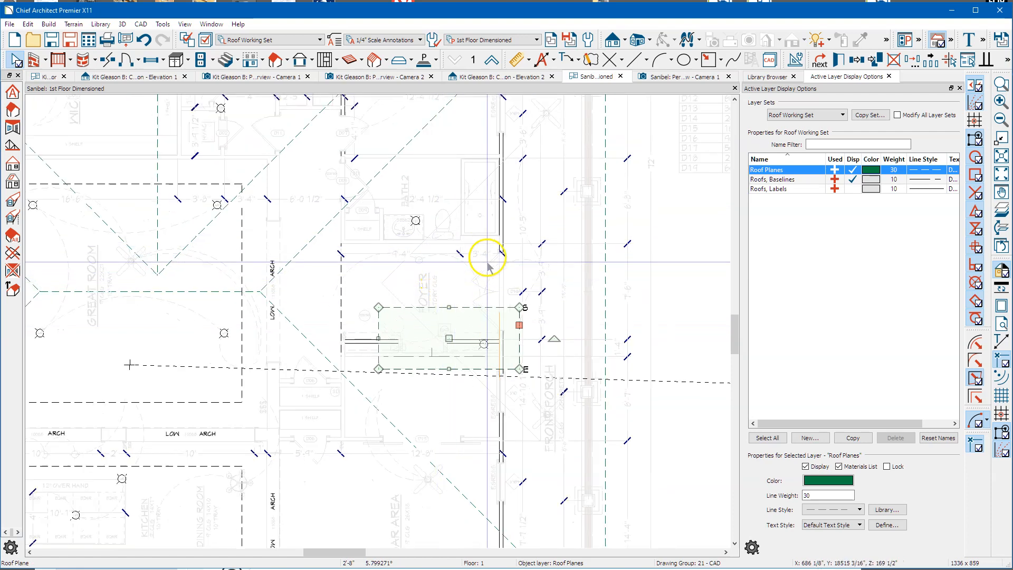
scroll(511, 268, "up", 4)
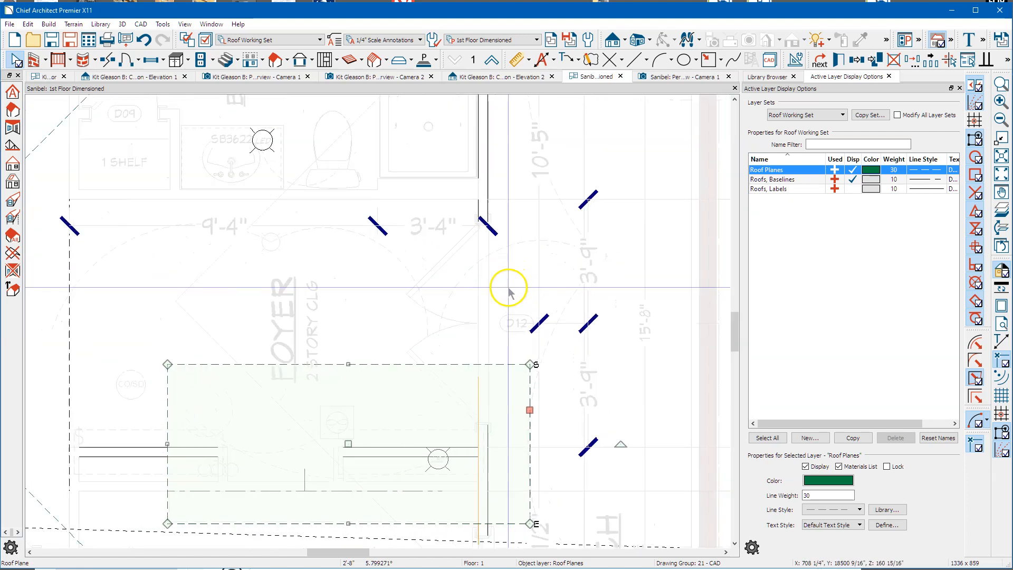
left_click(347, 365)
left_click_drag(350, 364, 476, 324)
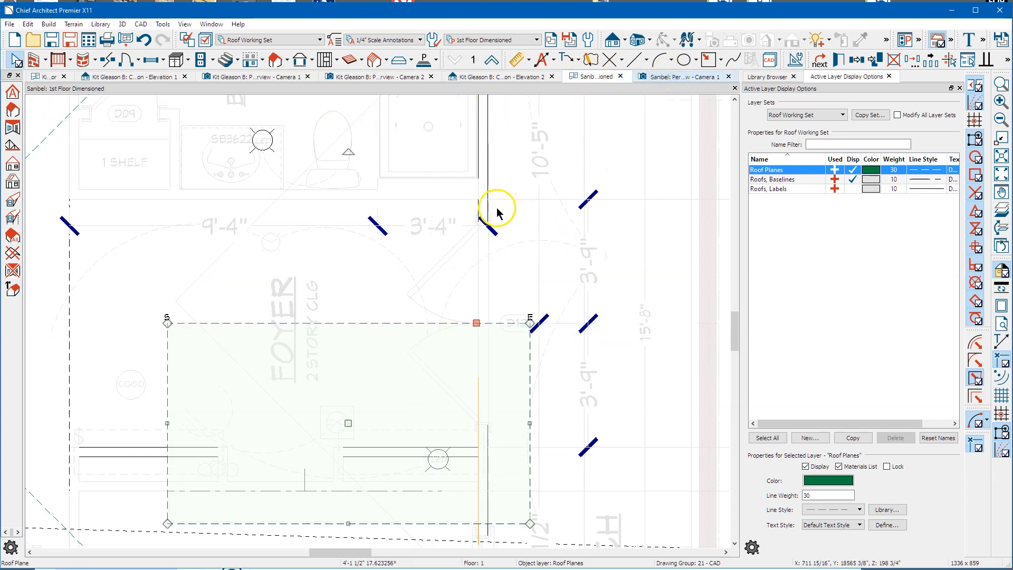
key("ctrl+Tab")
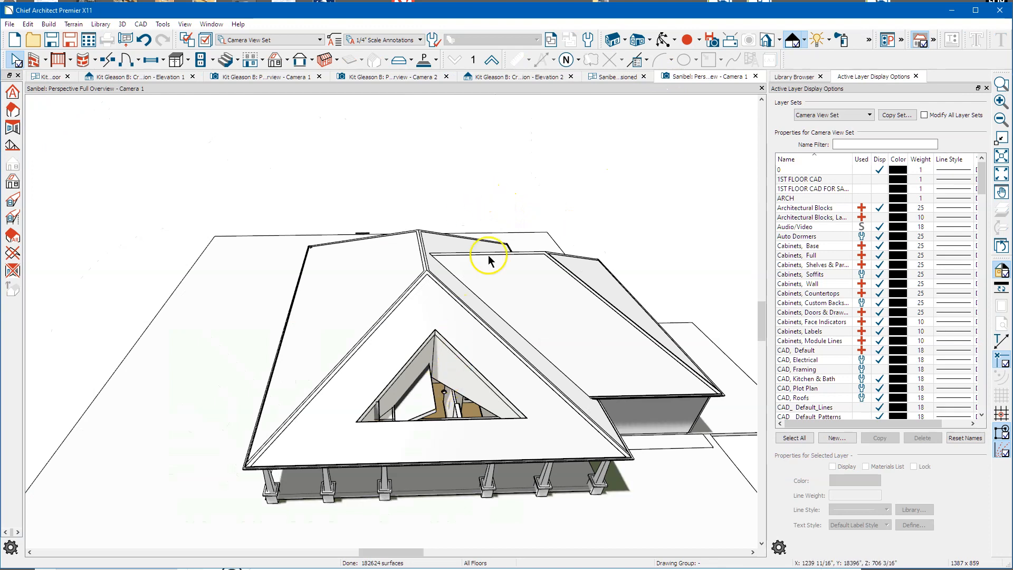
Step: Orbit to a front view and move the roof plane inside the gable opening vertically
left_click(661, 41)
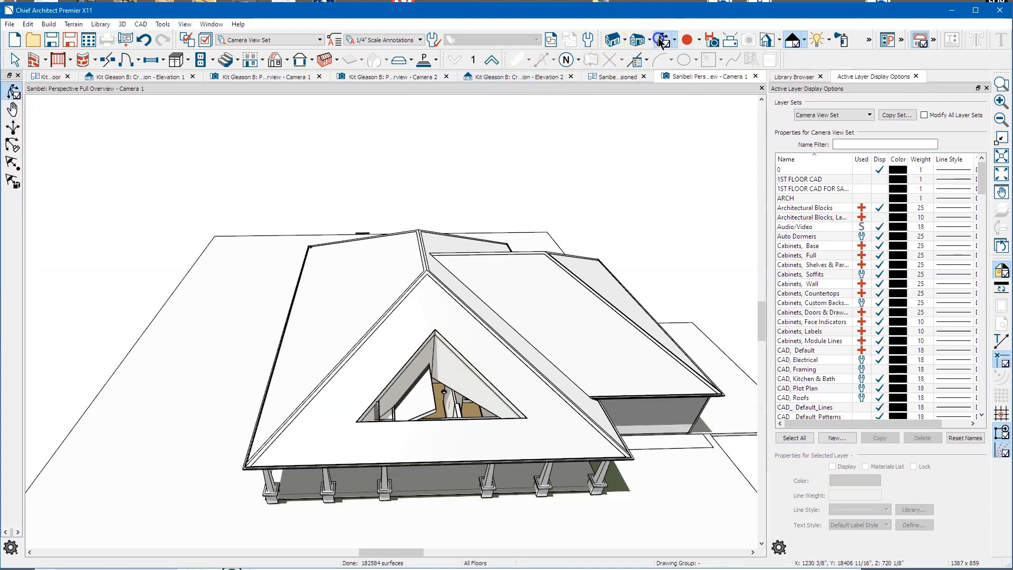
left_click_drag(542, 350, 423, 412)
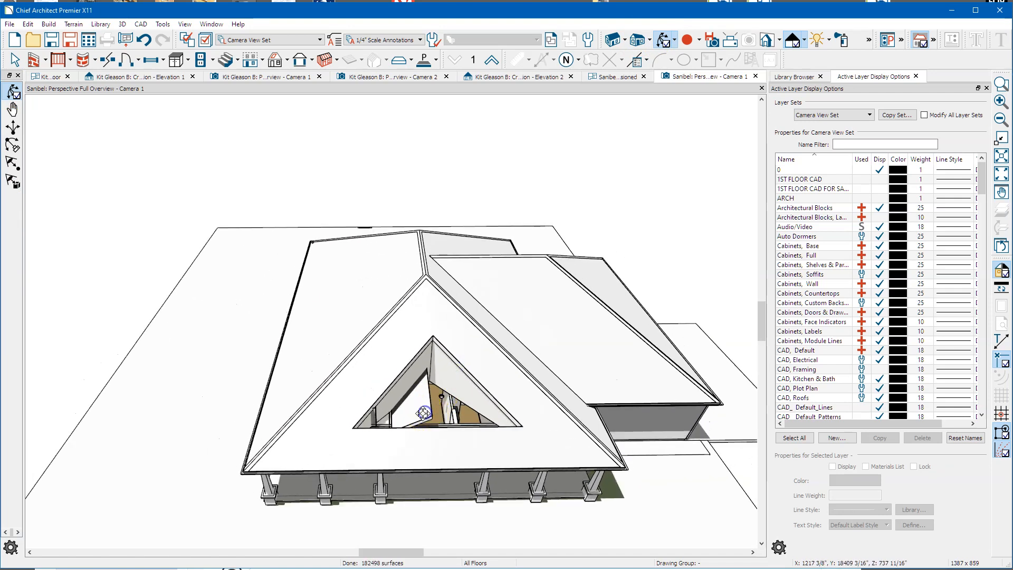
key("space")
left_click(425, 413)
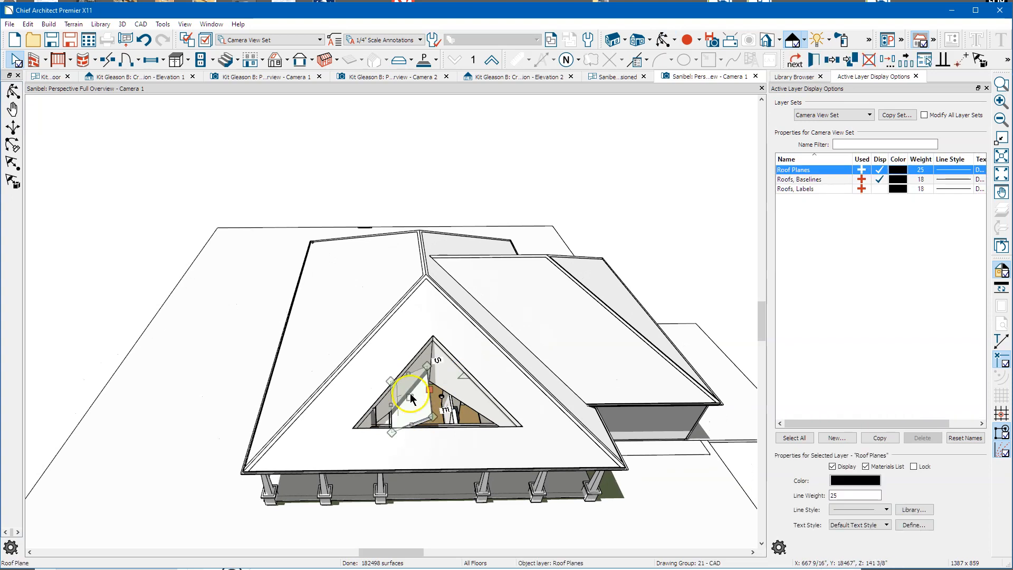
left_click(889, 62)
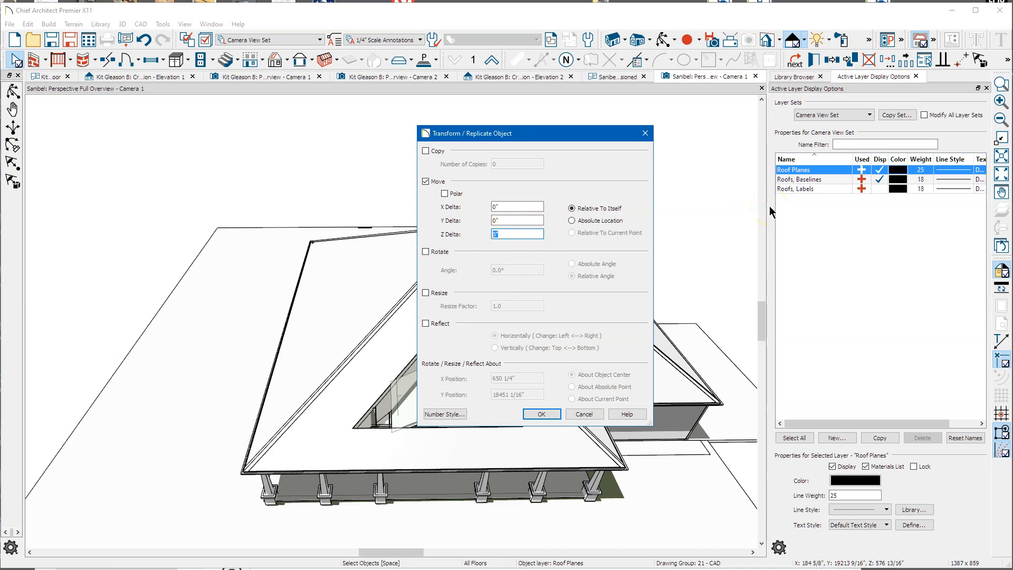
key("Return")
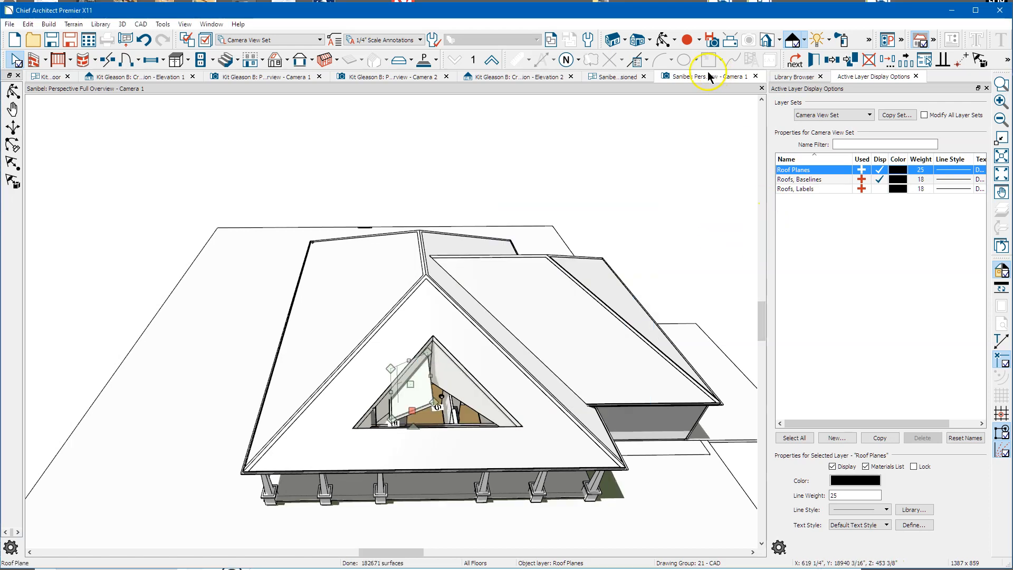
Step: Raise the dormer roof plane by 36 inches and orbit down to an eye-level front view
left_click(663, 39)
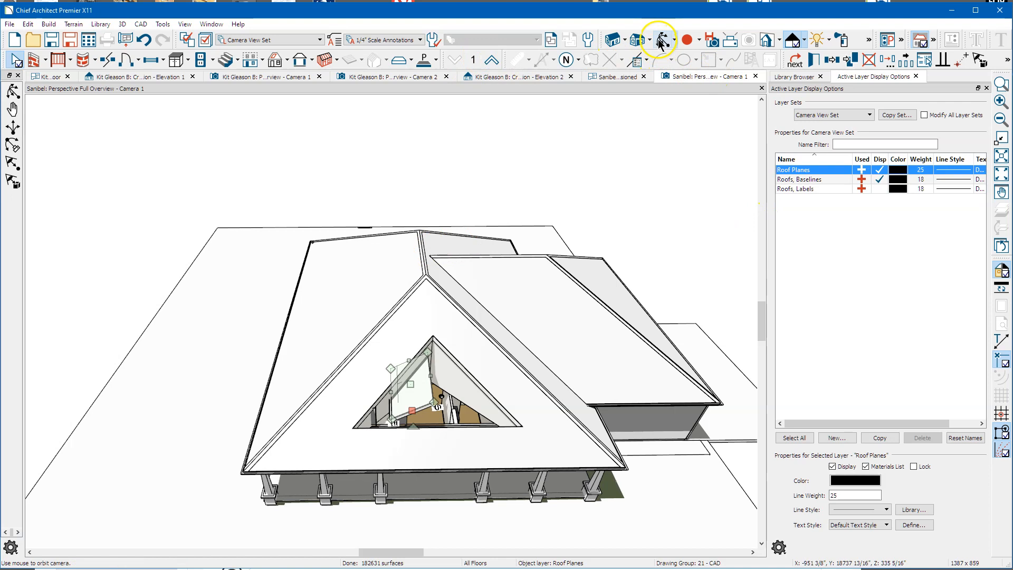
left_click_drag(517, 322, 441, 358)
key("space")
left_click(428, 368)
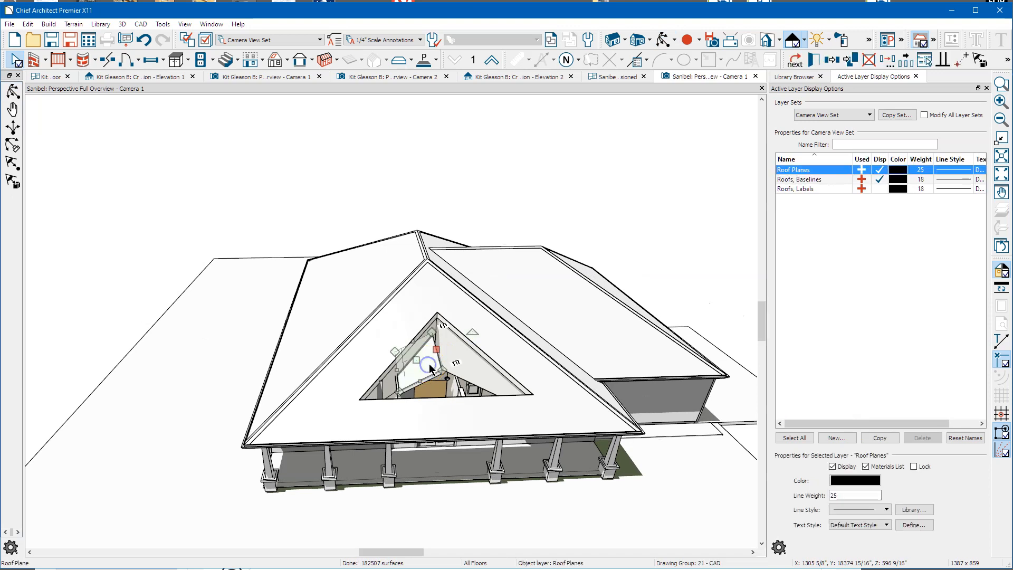
left_click(890, 61)
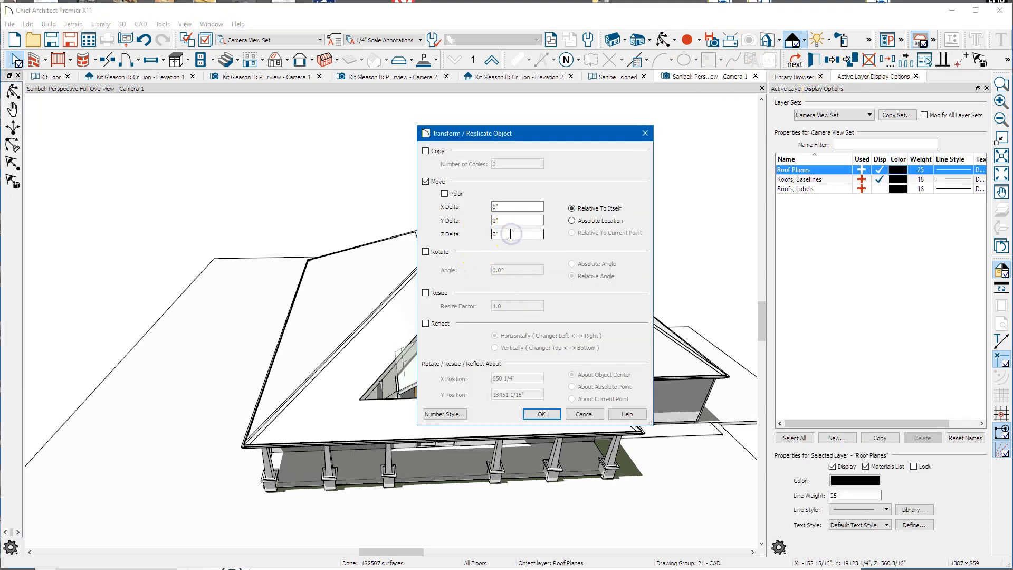
key("Return")
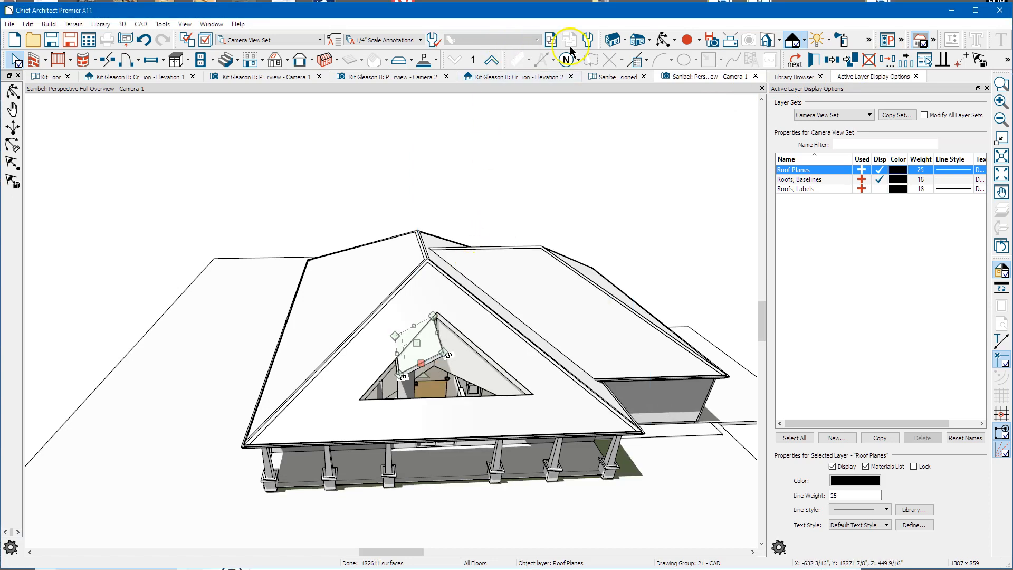
left_click(663, 40)
left_click_drag(517, 287, 433, 321)
Step: Drag the foyer roof plane's edges so it follows the triangular hole's sloped left side
key("space")
left_click(385, 409)
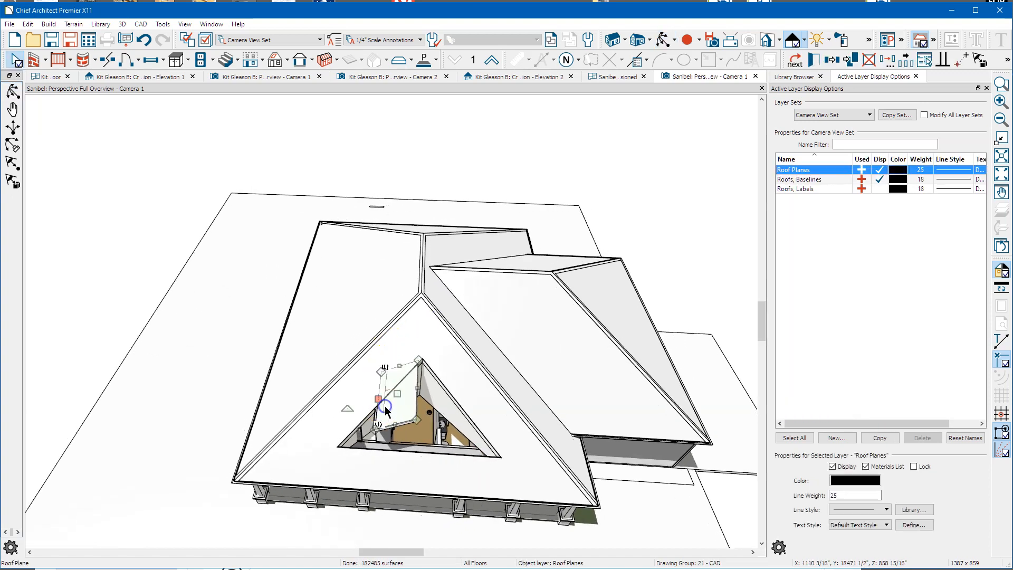
scroll(371, 400, "up", 3)
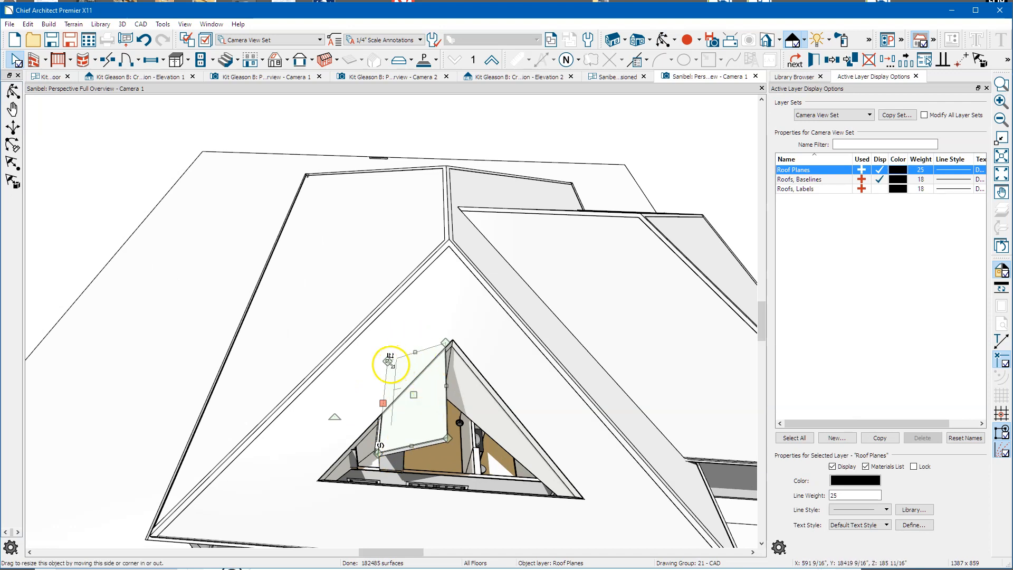
left_click_drag(391, 357, 306, 469)
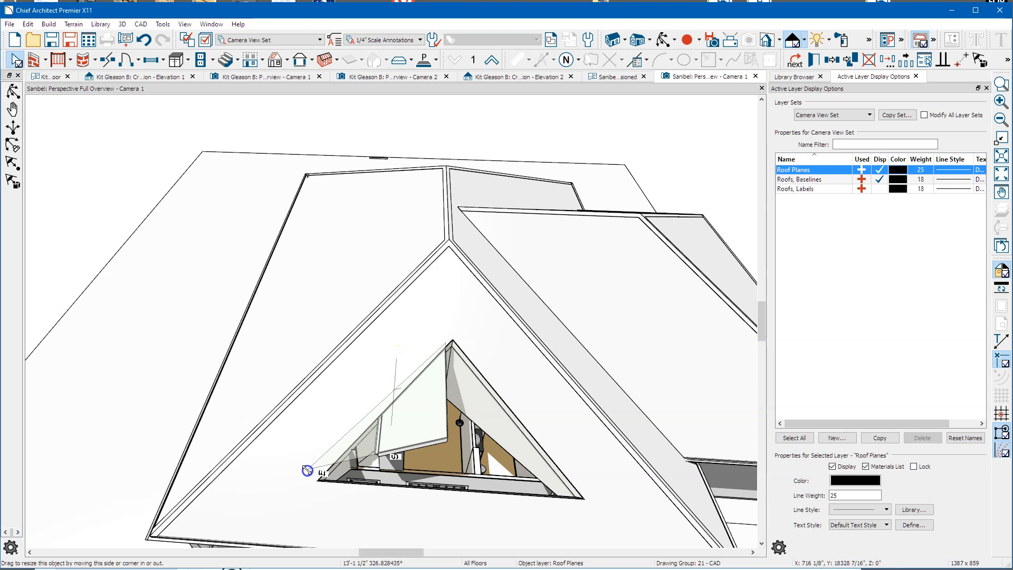
left_click_drag(239, 504, 241, 511)
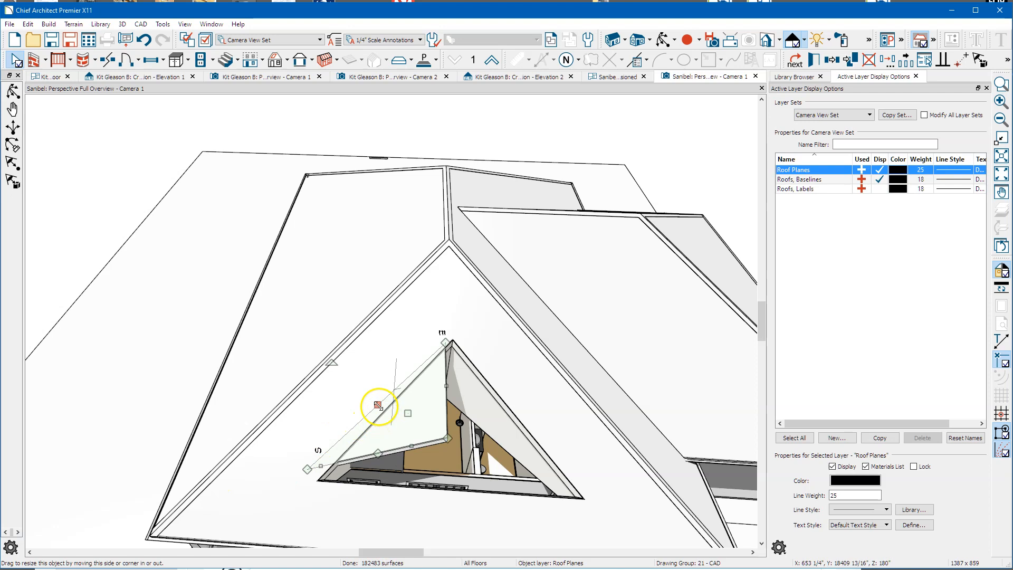
left_click_drag(377, 404, 389, 420)
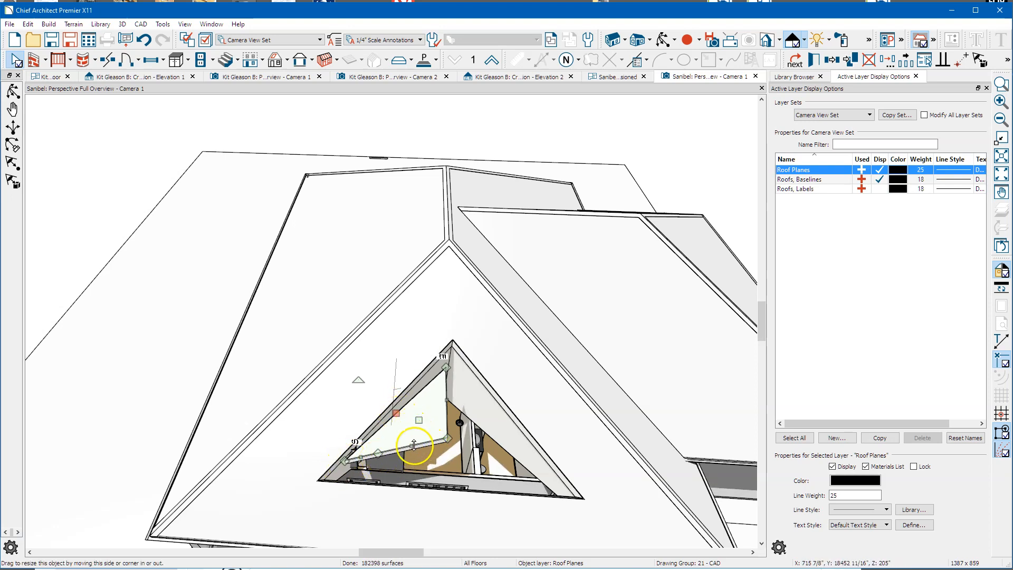
Step: Make the foyer roof plane's left and right edges active so it rises to the hole's peak
right_click(397, 412)
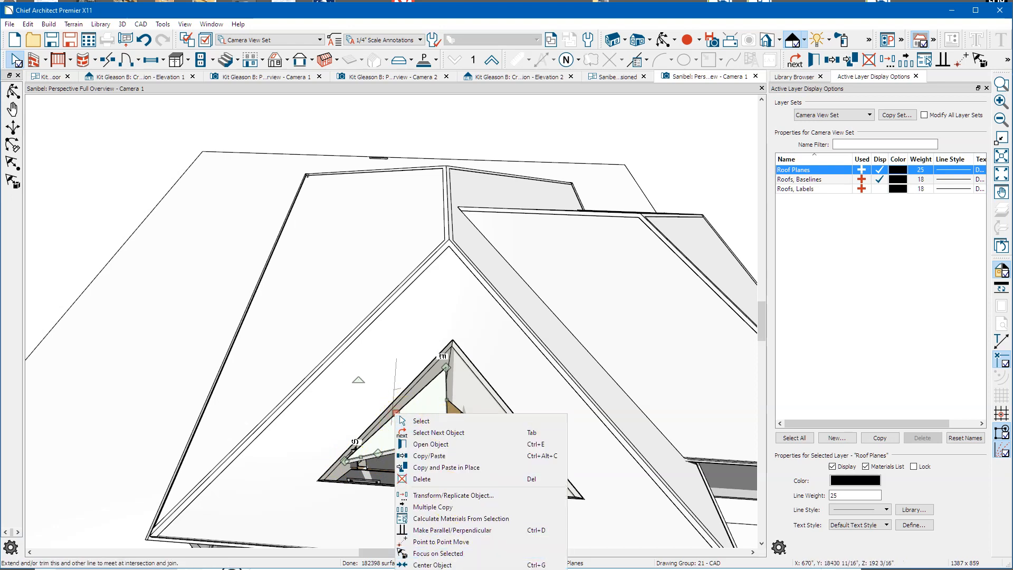
left_click(454, 568)
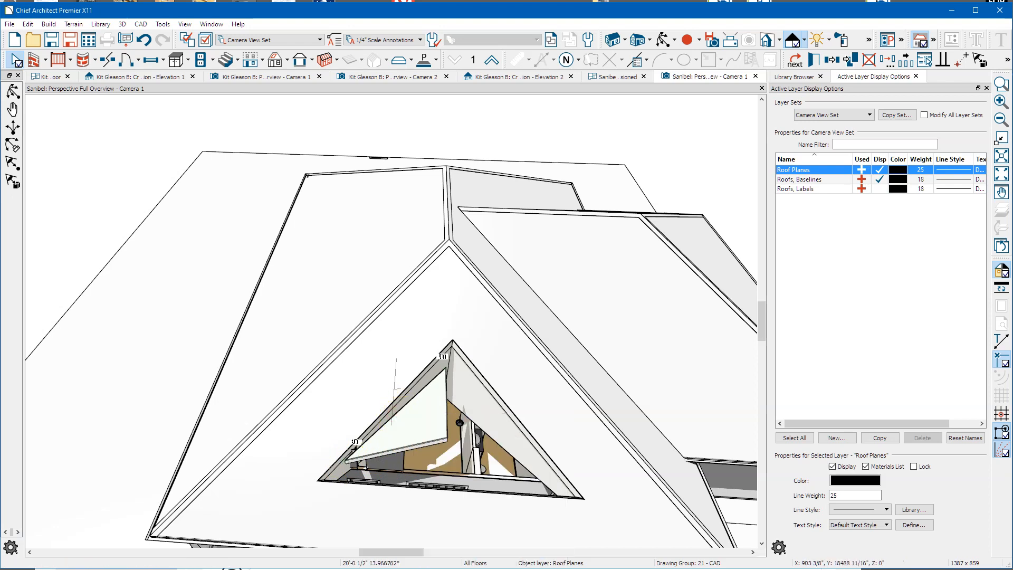
left_click(425, 444)
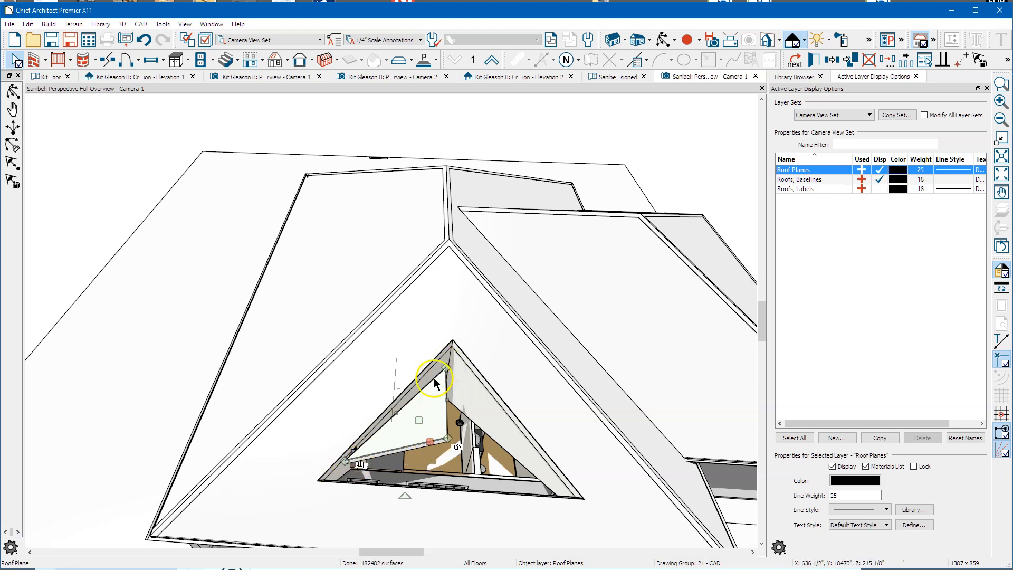
left_click(397, 415)
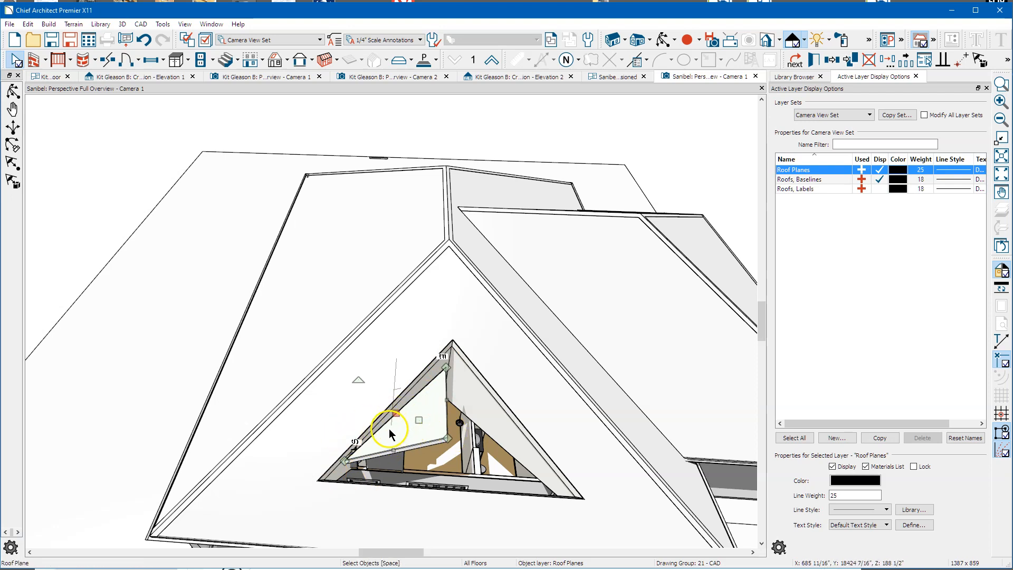
left_click(410, 469)
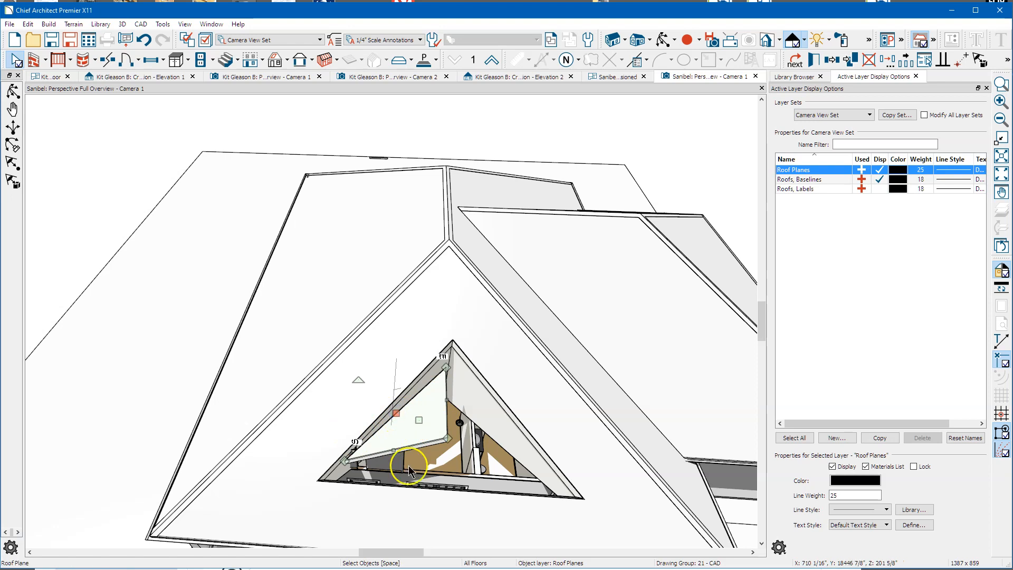
left_click(382, 418, "shift")
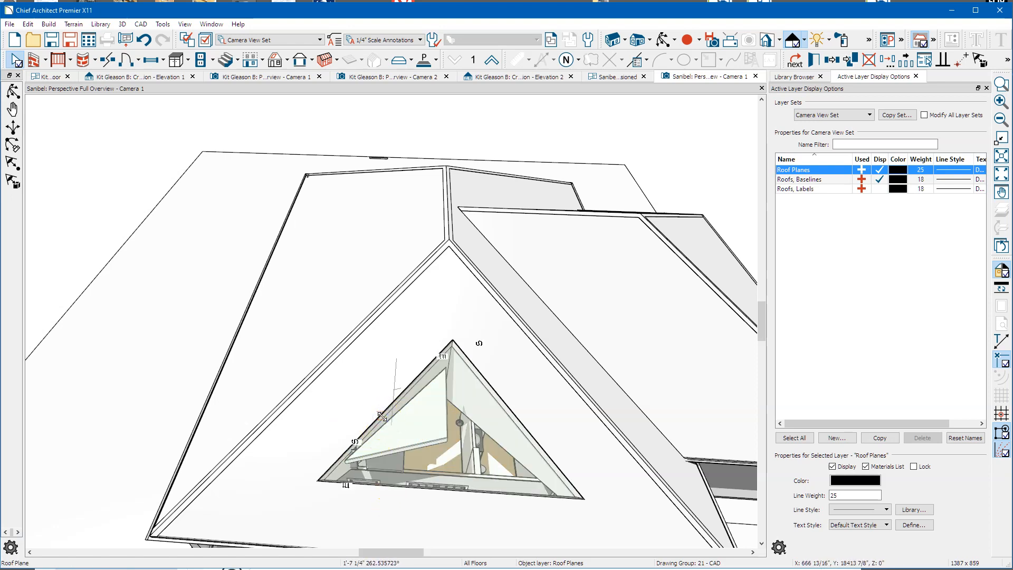
left_click(383, 416)
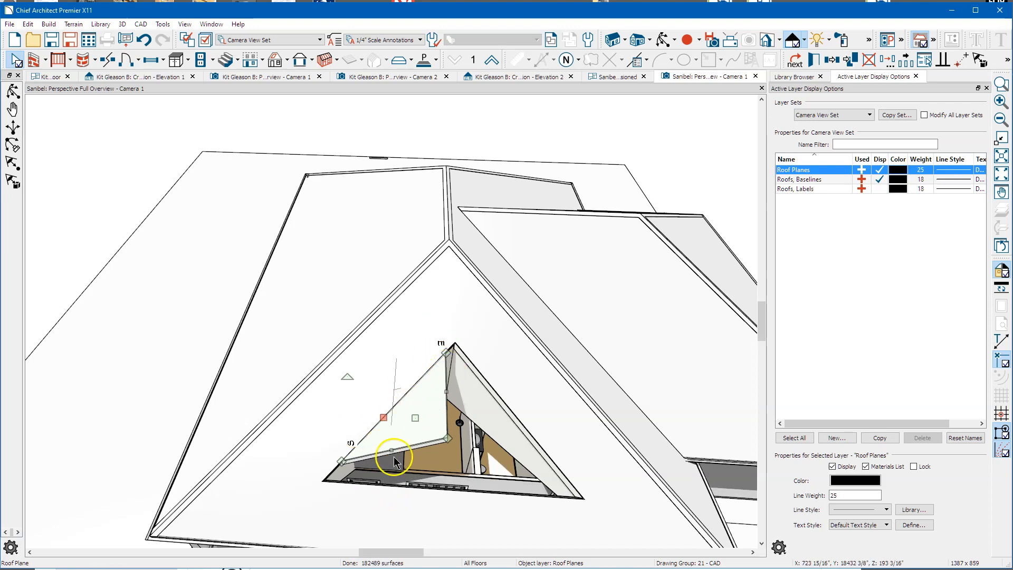
left_click(447, 392)
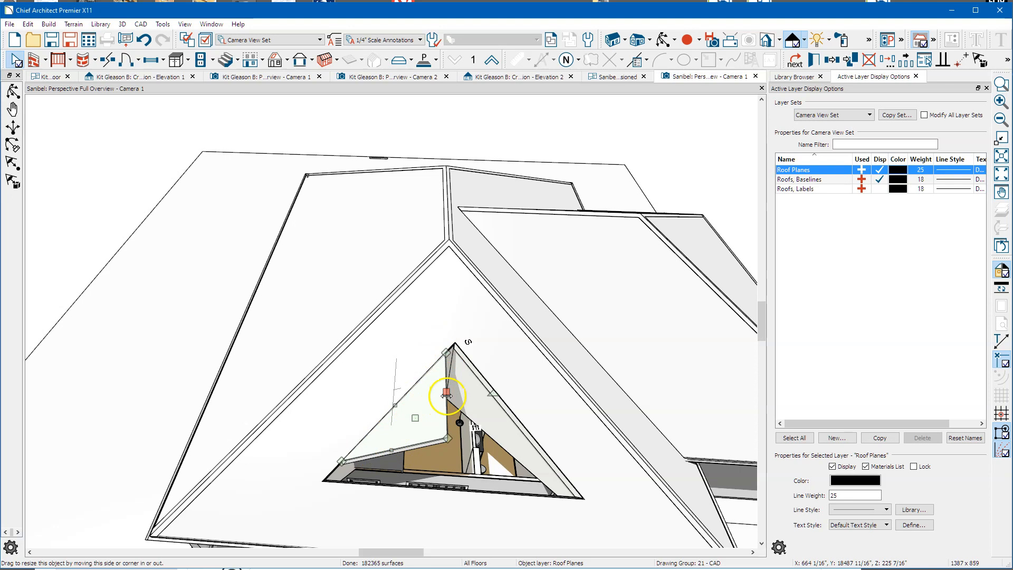
left_click(832, 61)
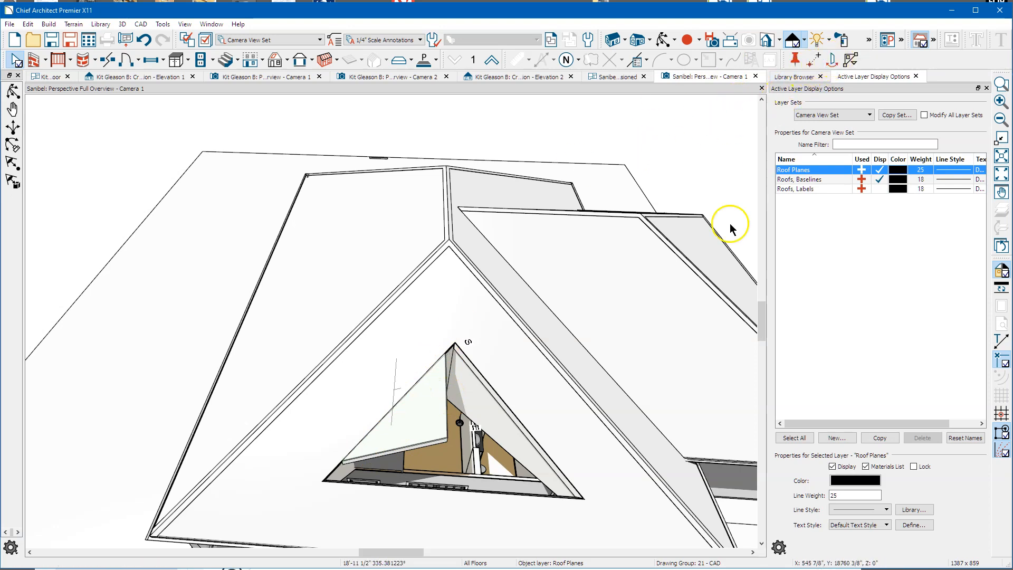
left_click(450, 397)
Step: Drag the gable roof plane's edge left so a second plane fills the hole's right side
left_click_drag(450, 399, 430, 388)
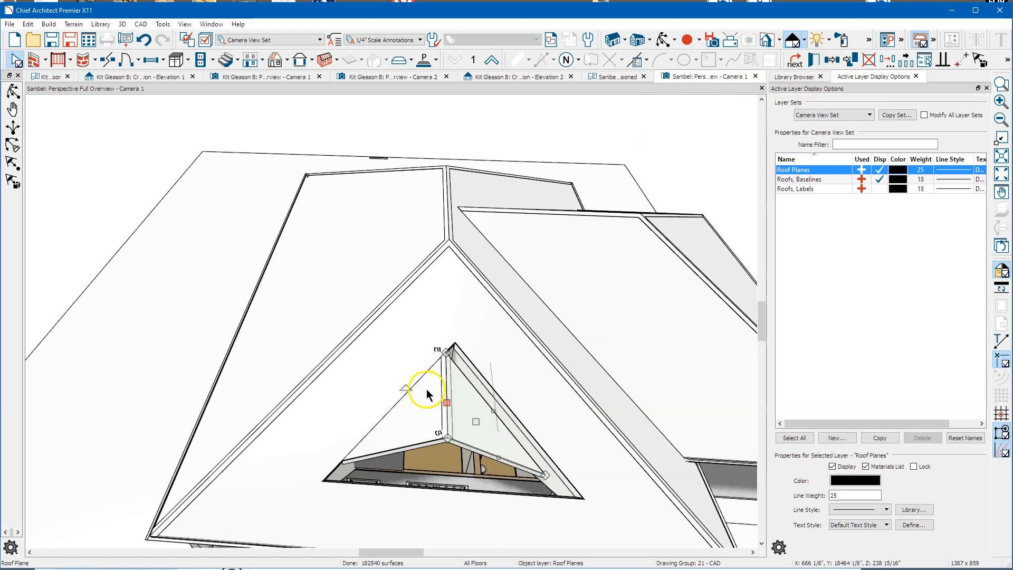
left_click(498, 413)
left_click(498, 414)
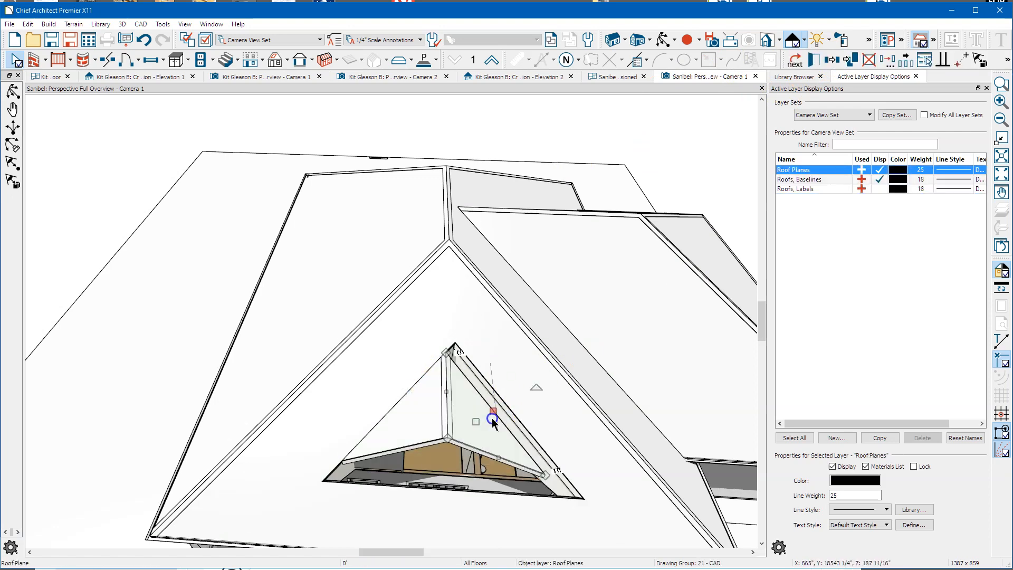
left_click(494, 416)
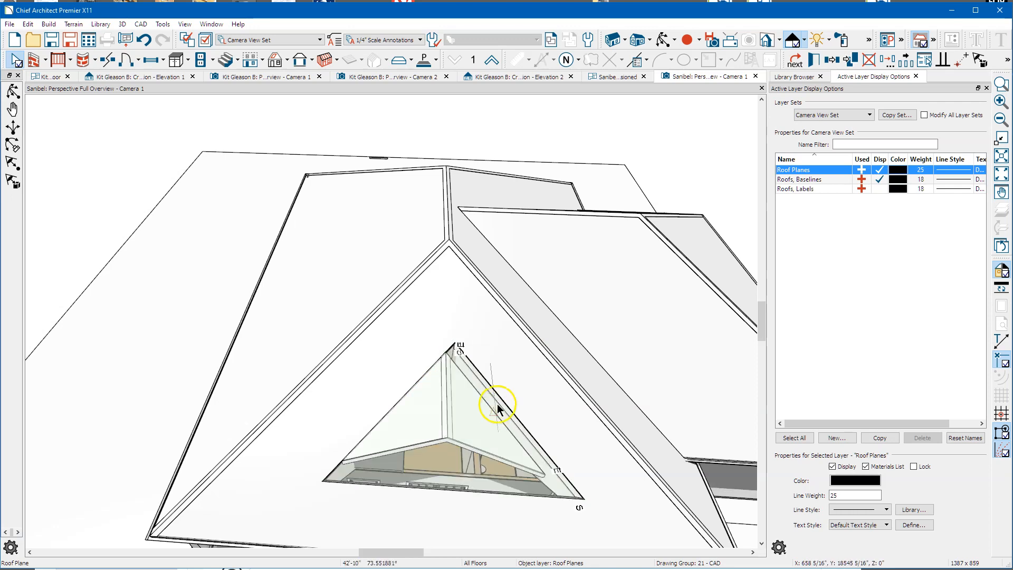
left_click(407, 432)
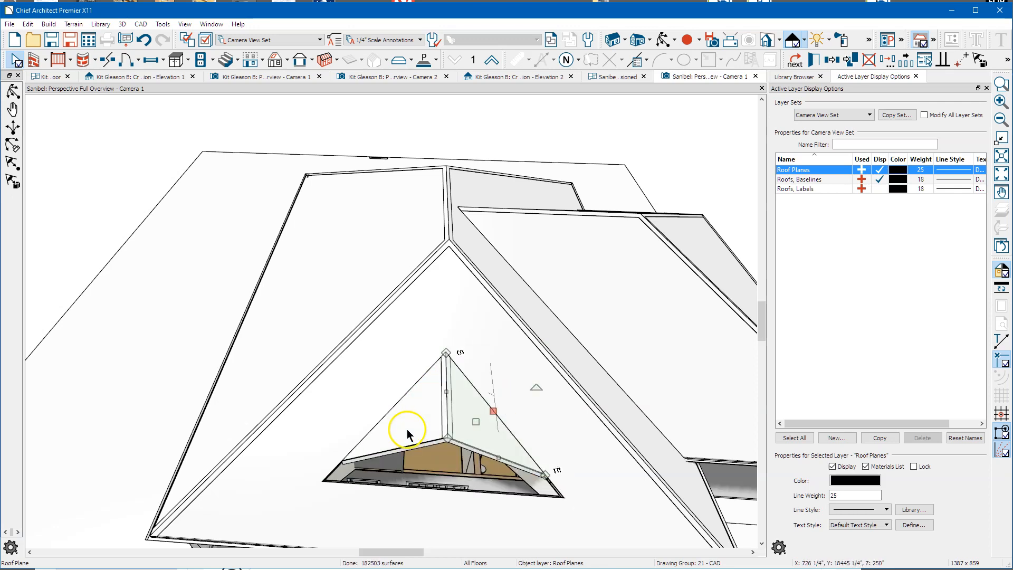
left_click(446, 486)
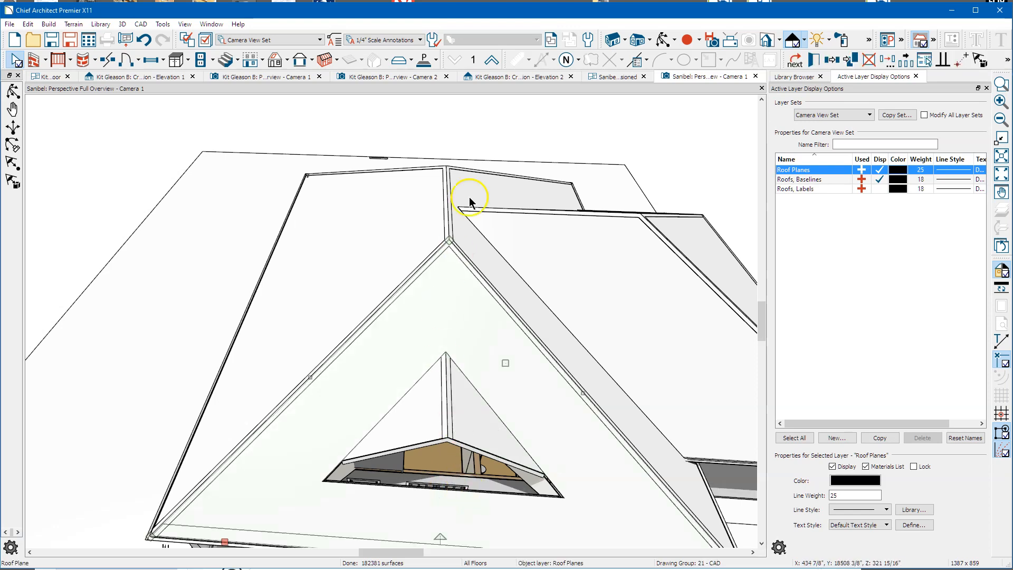
Step: Clear the selection and orbit to a front corner view of the whole hip roof
key("Escape")
left_click_drag(578, 405, 581, 323)
scroll(370, 315, "down", 2)
left_click_drag(371, 315, 338, 293)
Step: Raise the roof hole's bottom edge to shrink it, then open Layer Sets on the 1st Floor Dimensioned plan
scroll(545, 289, "up", 10)
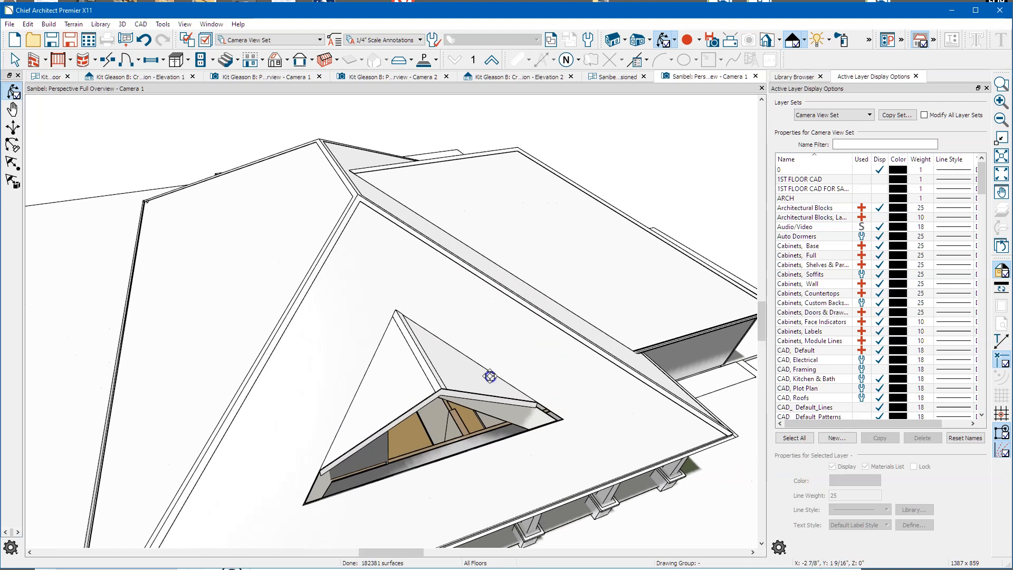
left_click_drag(489, 375, 488, 388)
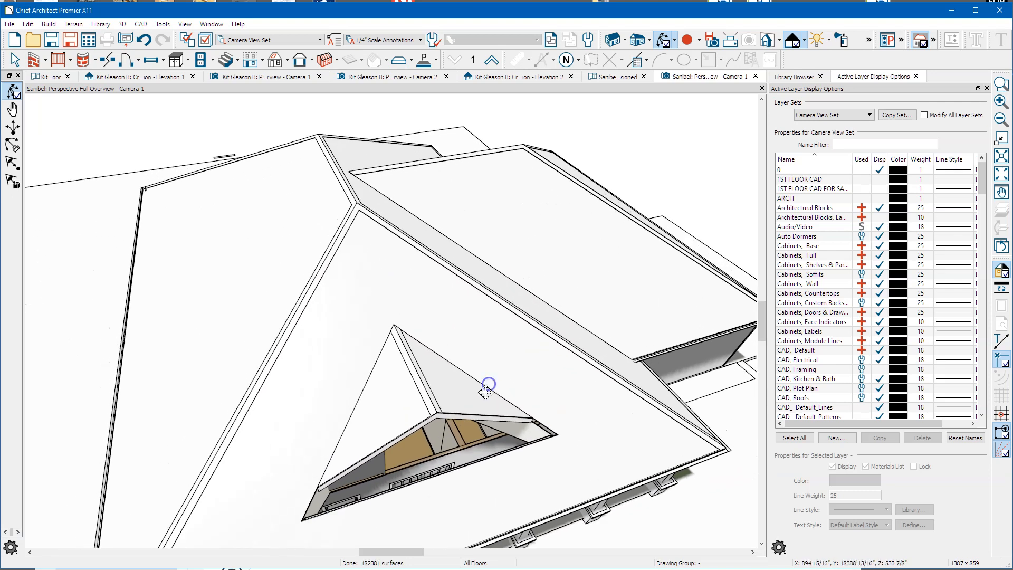
key("space")
left_click(463, 470)
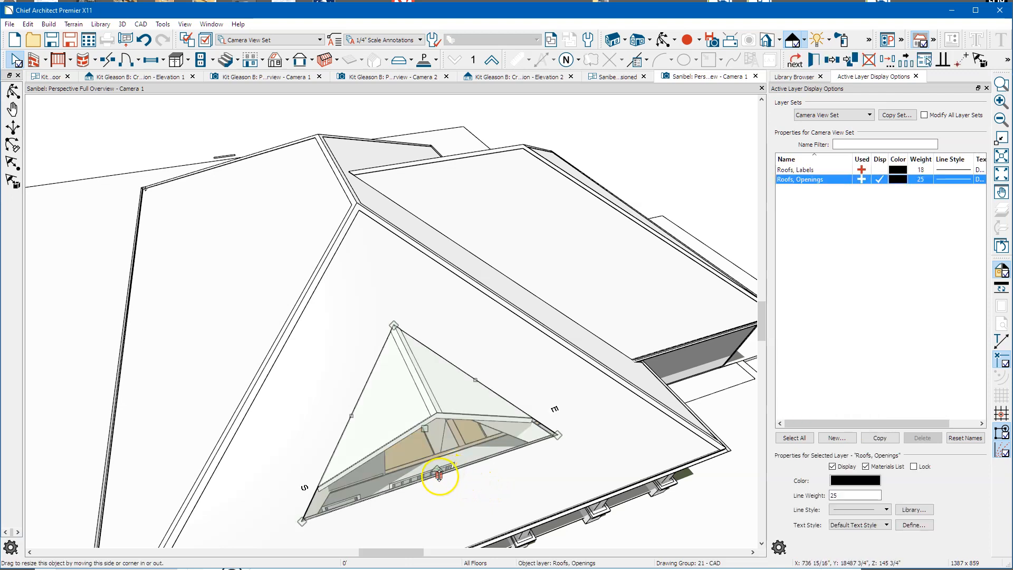
left_click_drag(438, 477, 432, 438)
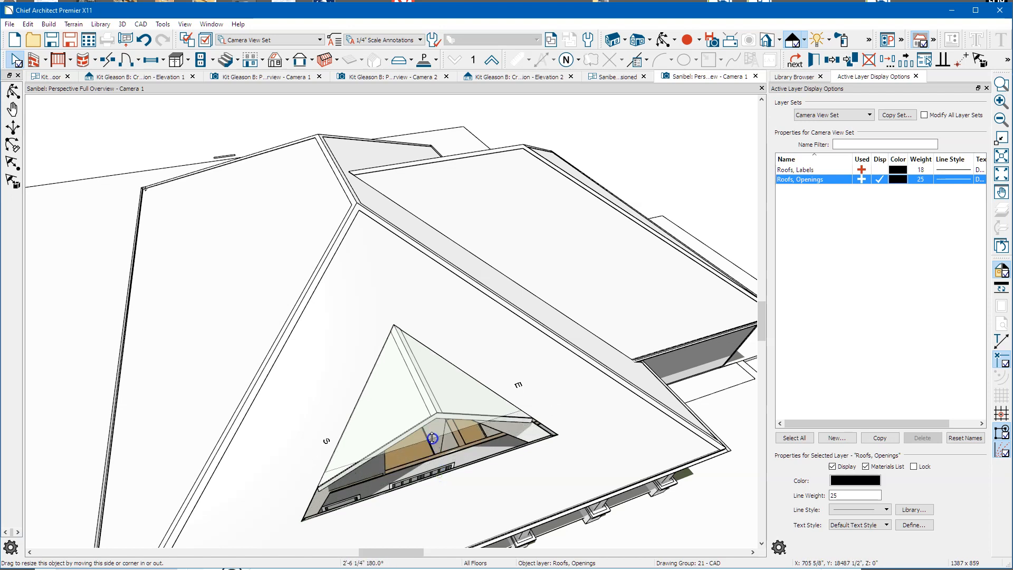
left_click_drag(355, 443, 354, 446)
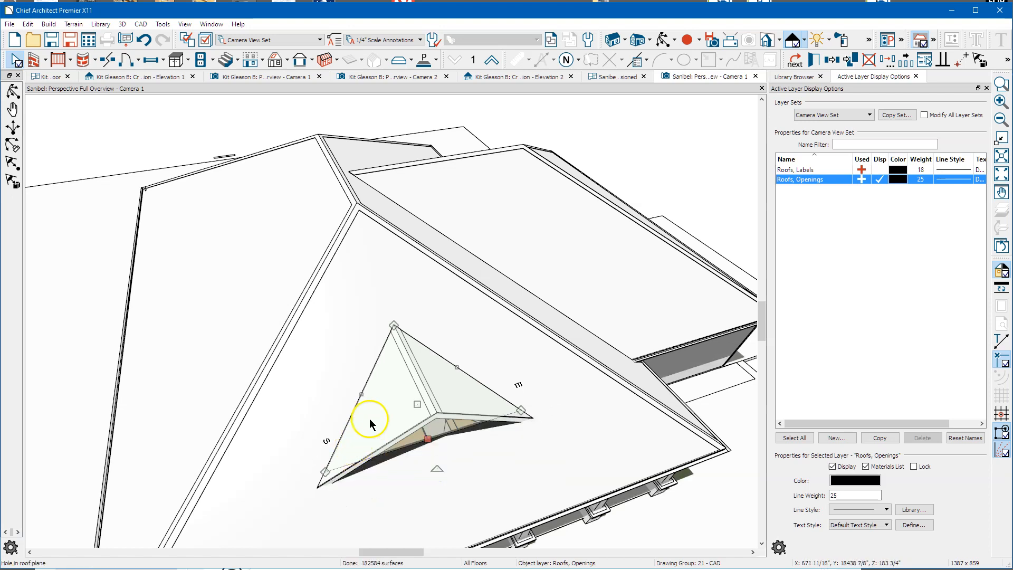
left_click(610, 77)
left_click(801, 115)
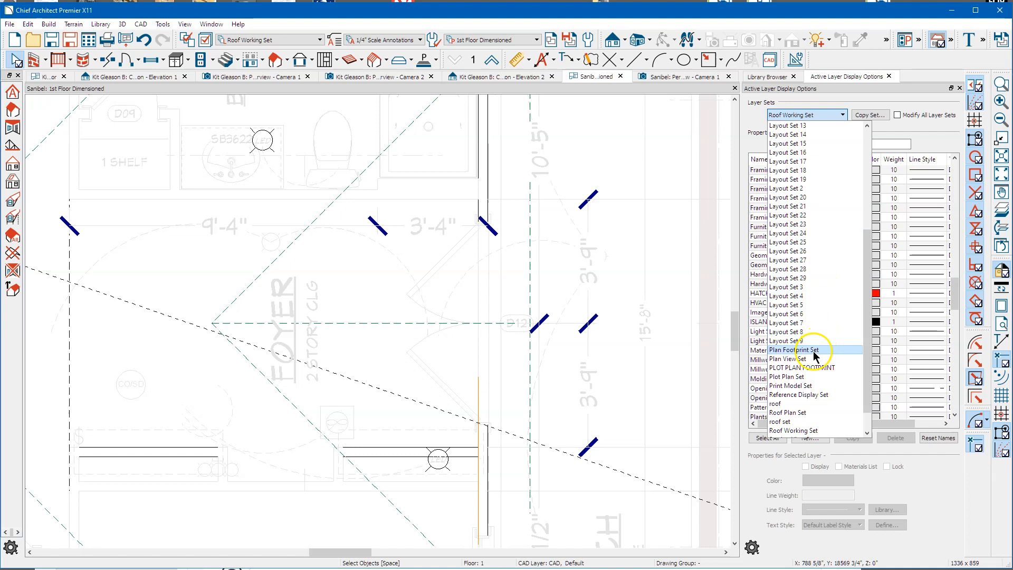
Step: Apply the 1st floor layer set to the plan
scroll(823, 237, "up", 6)
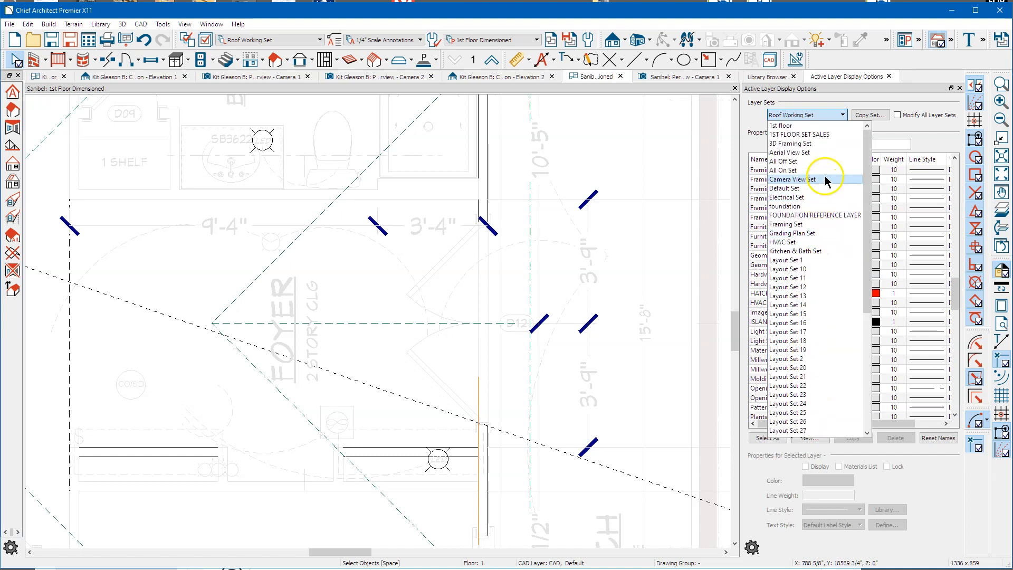
left_click(798, 126)
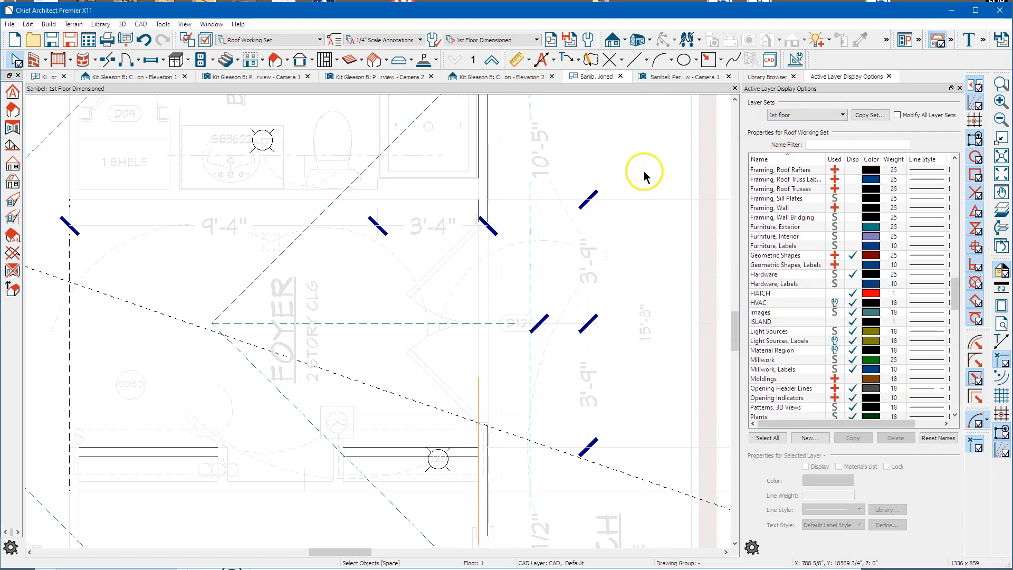
scroll(394, 305, "down", 1)
scroll(394, 305, "down", 2)
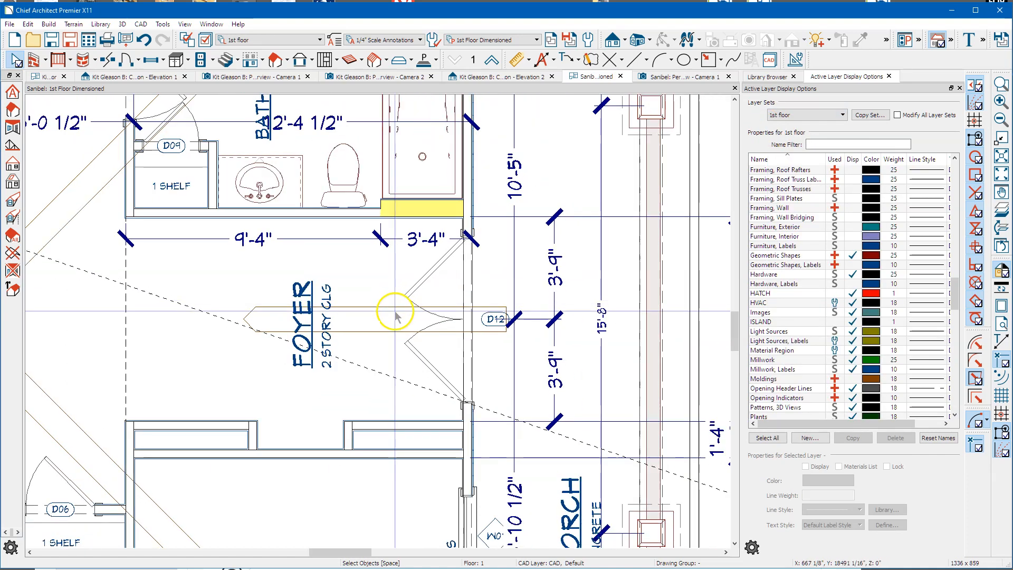
scroll(396, 316, "up", 1)
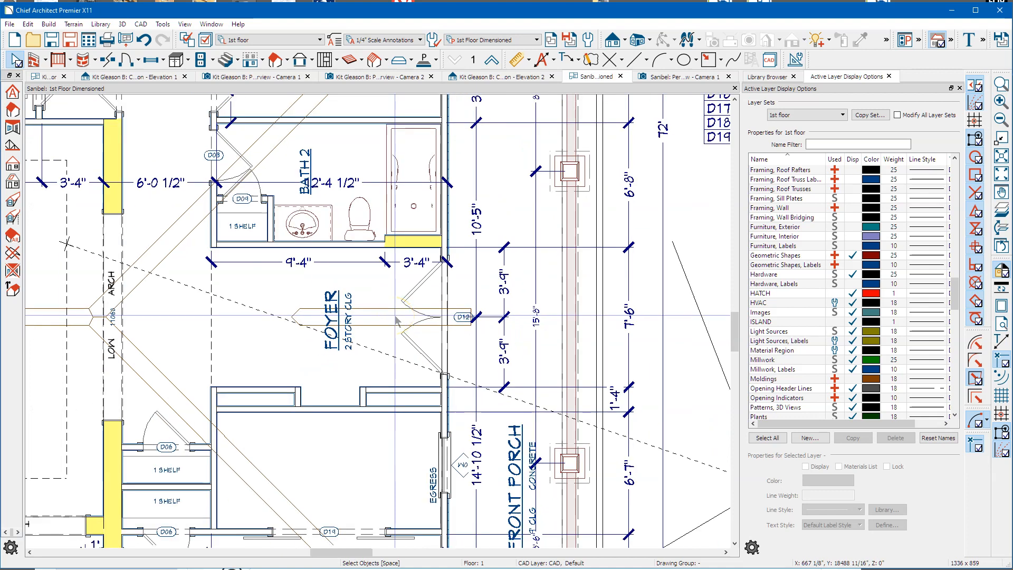
Step: Go up to the attic floor, show the reference floor with F9, and open Change Floor/Reference
left_click(493, 61)
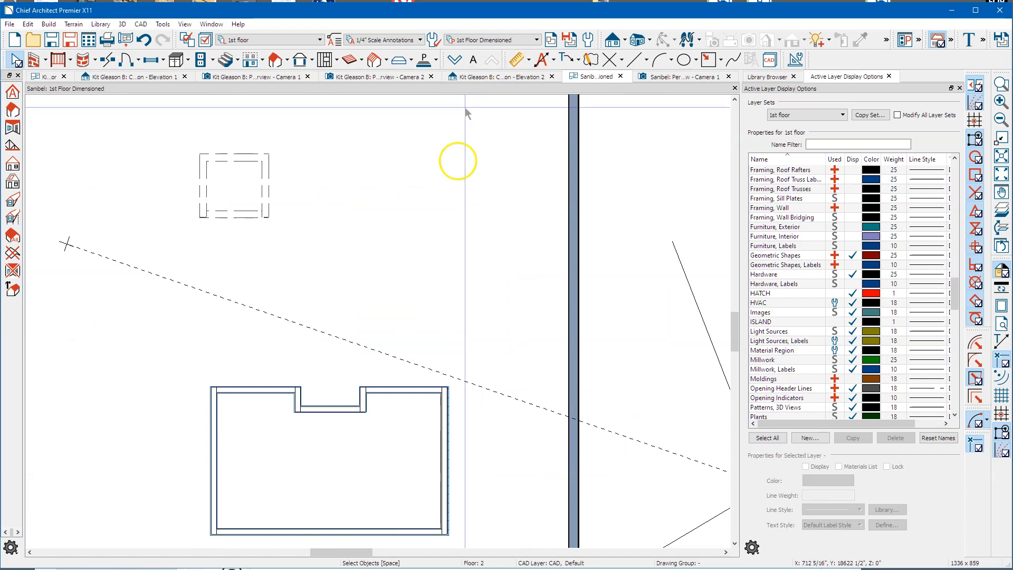
scroll(337, 387, "down", 2)
scroll(422, 358, "down", 1)
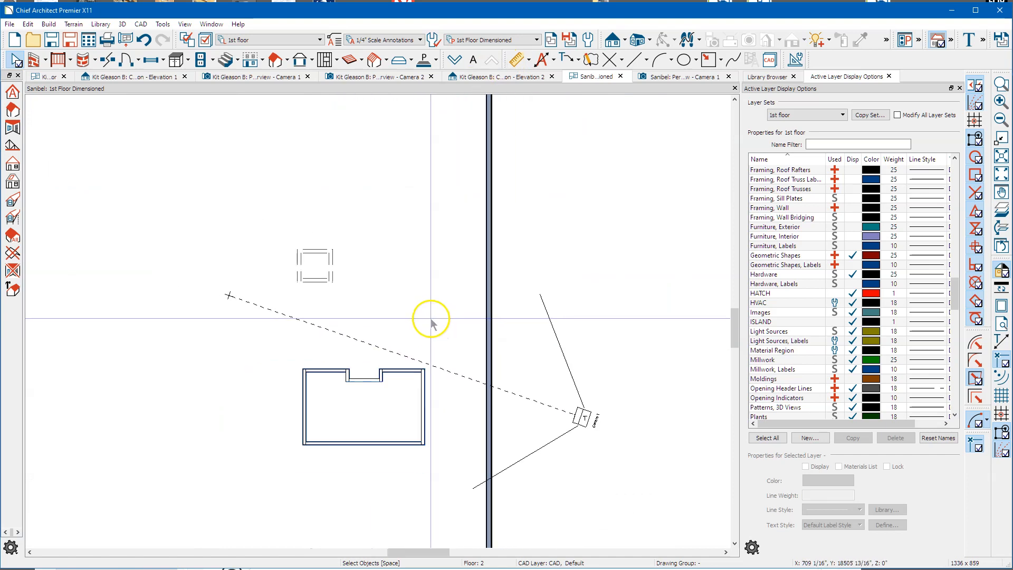
key("F9")
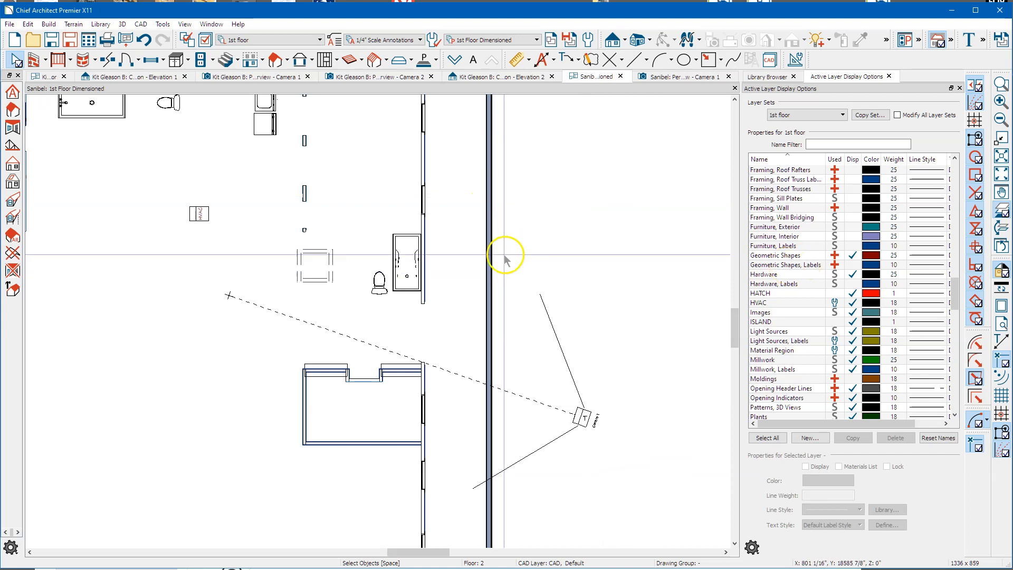
left_click(473, 62)
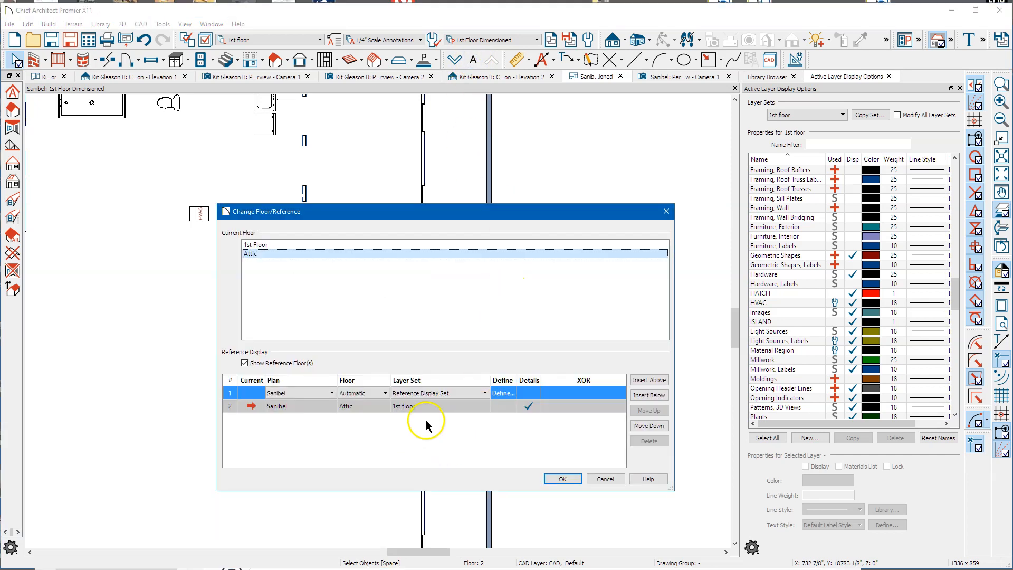
Step: Cancel the reference dialog and inspect the Roof Planes layer settings while switching floors
left_click(597, 479)
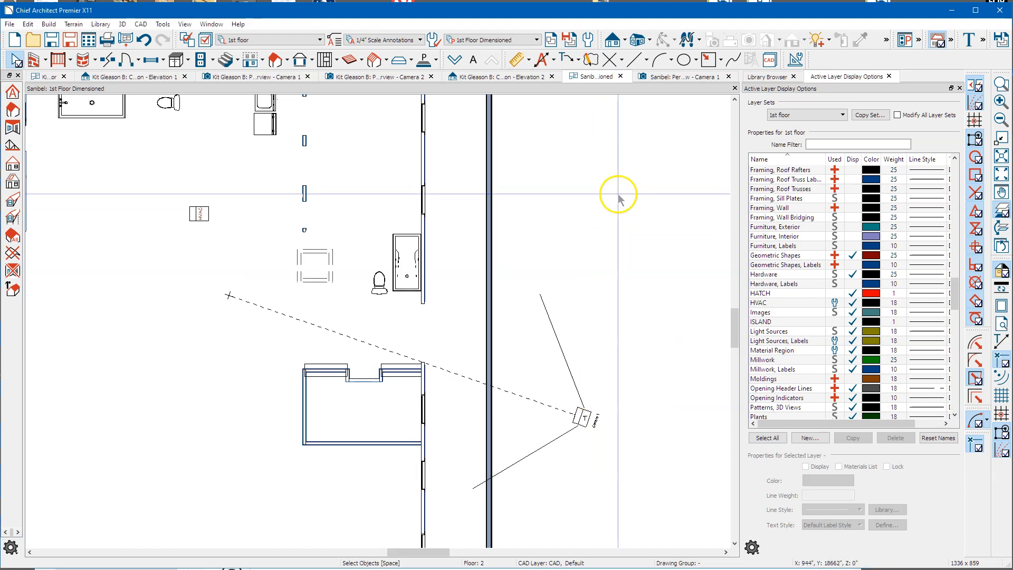
scroll(799, 224, "down", 5)
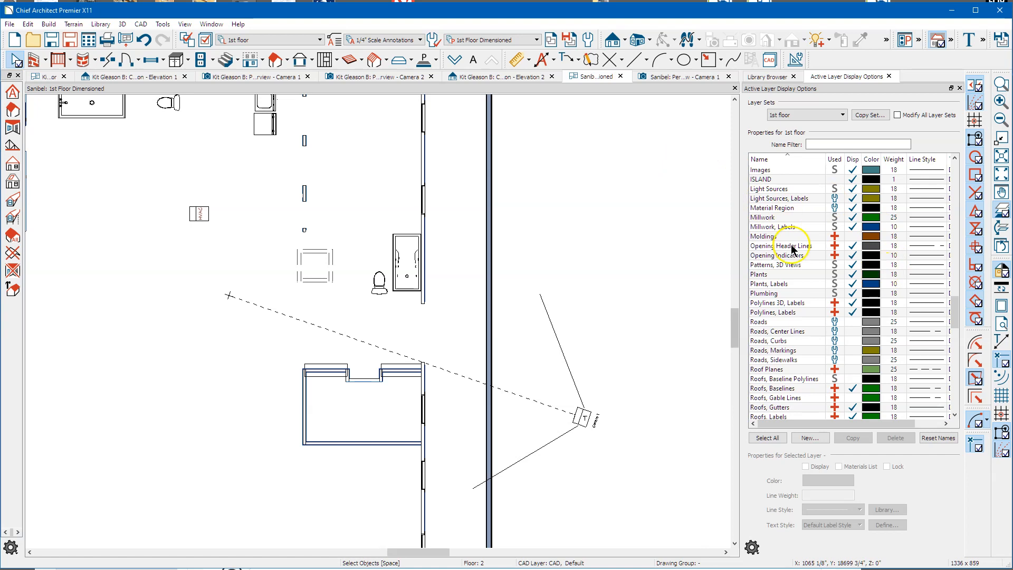
left_click(452, 60)
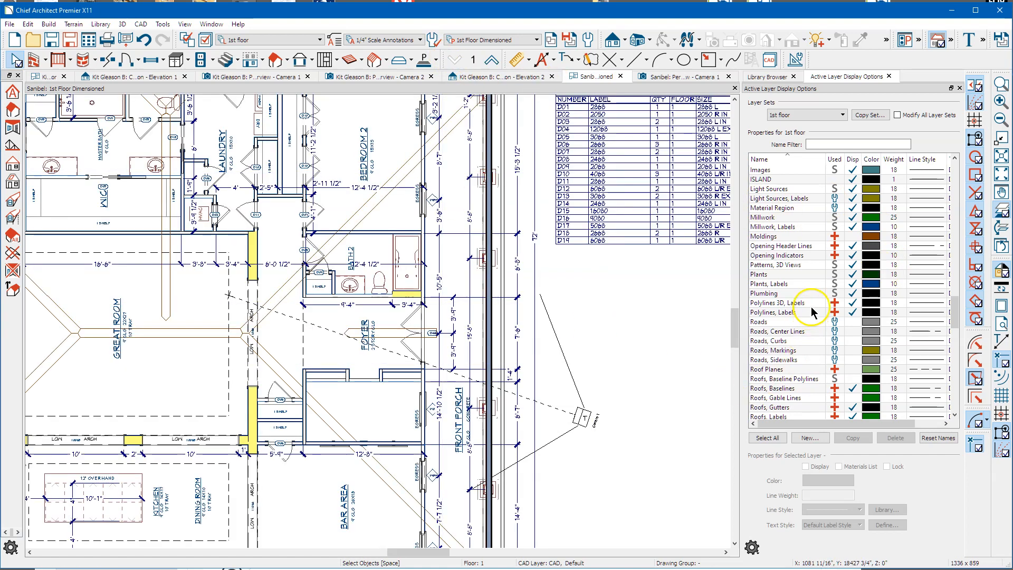
left_click(855, 371)
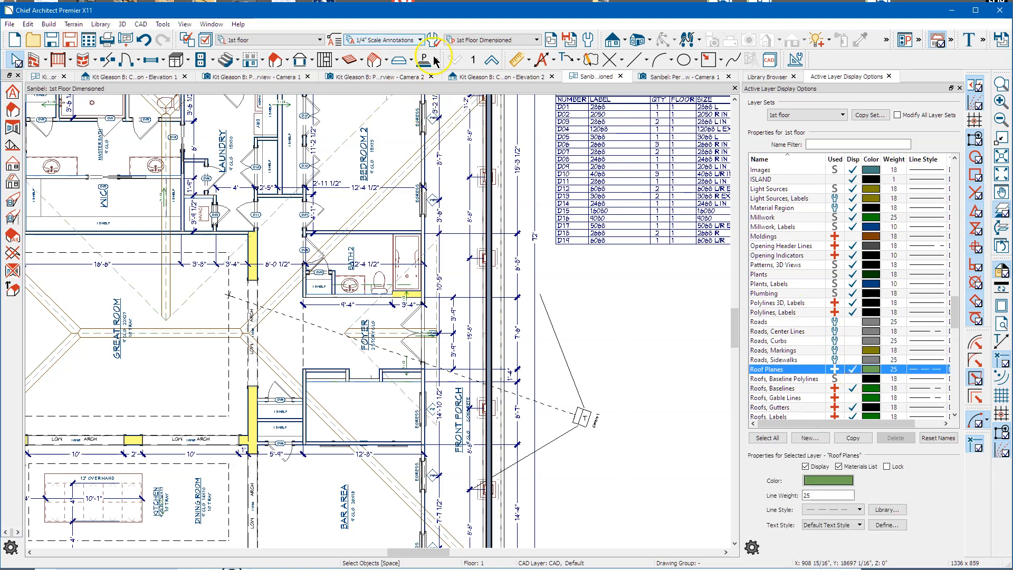
left_click(489, 61)
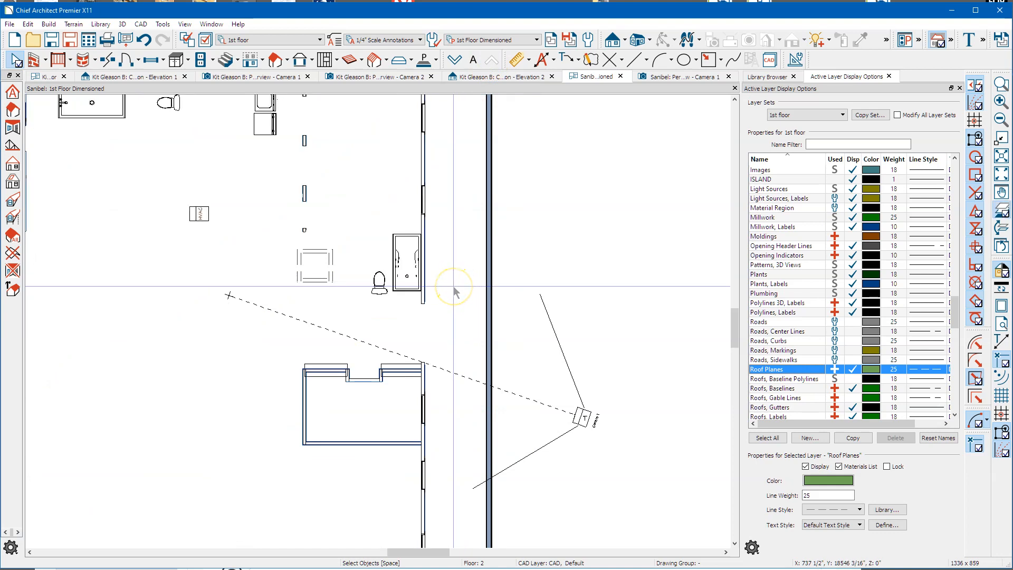
scroll(457, 304, "down", 5)
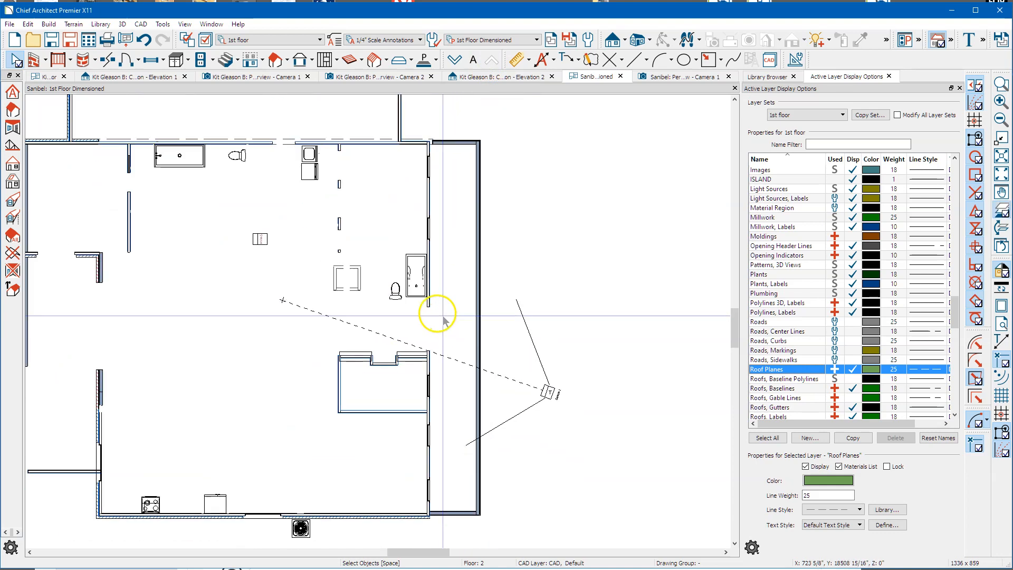
scroll(433, 361, "down", 3)
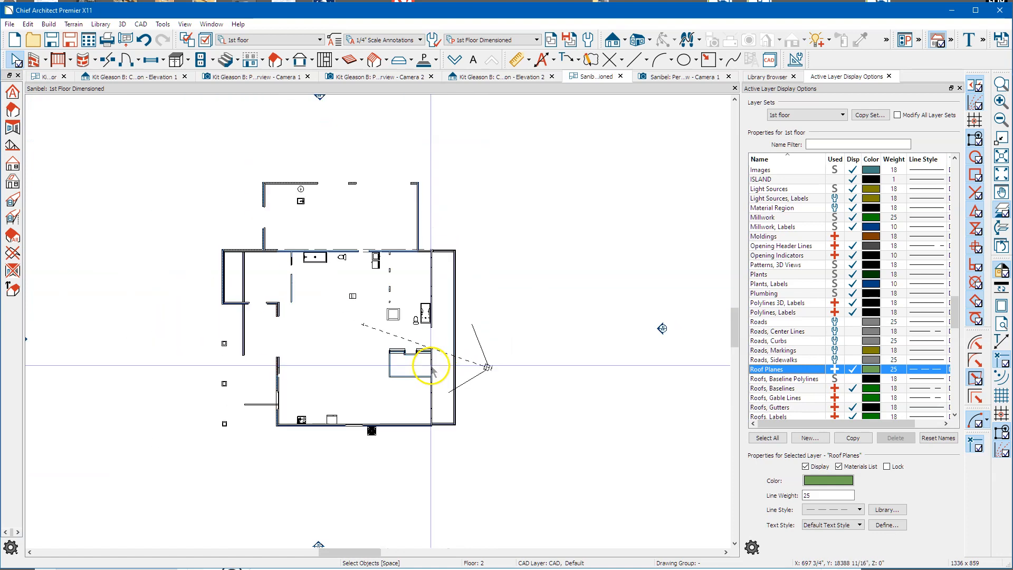
scroll(433, 358, "up", 5)
scroll(435, 358, "up", 2)
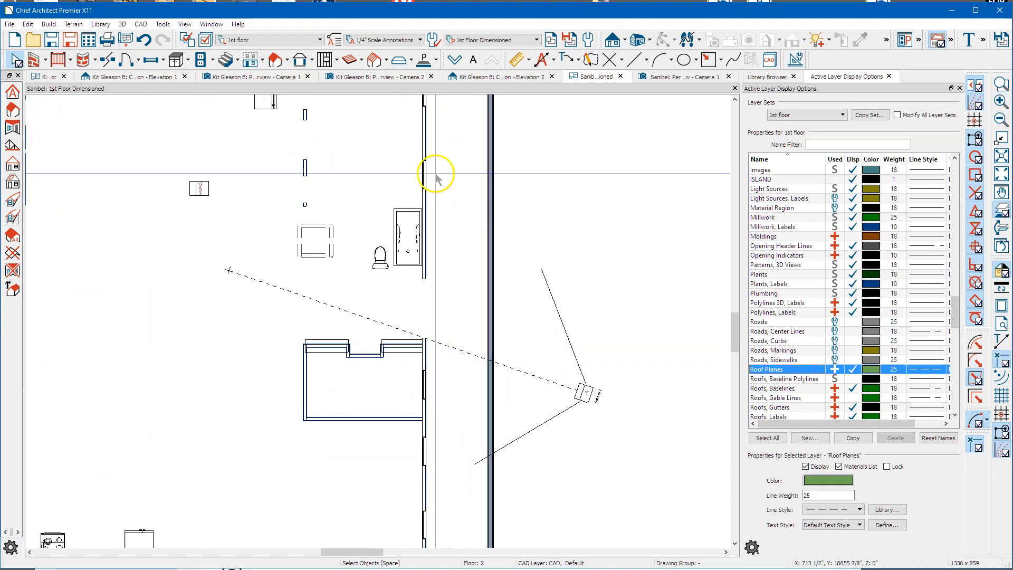
Step: Back on the 1st floor plan, select both porch gable roof planes over the foyer
left_click(452, 60)
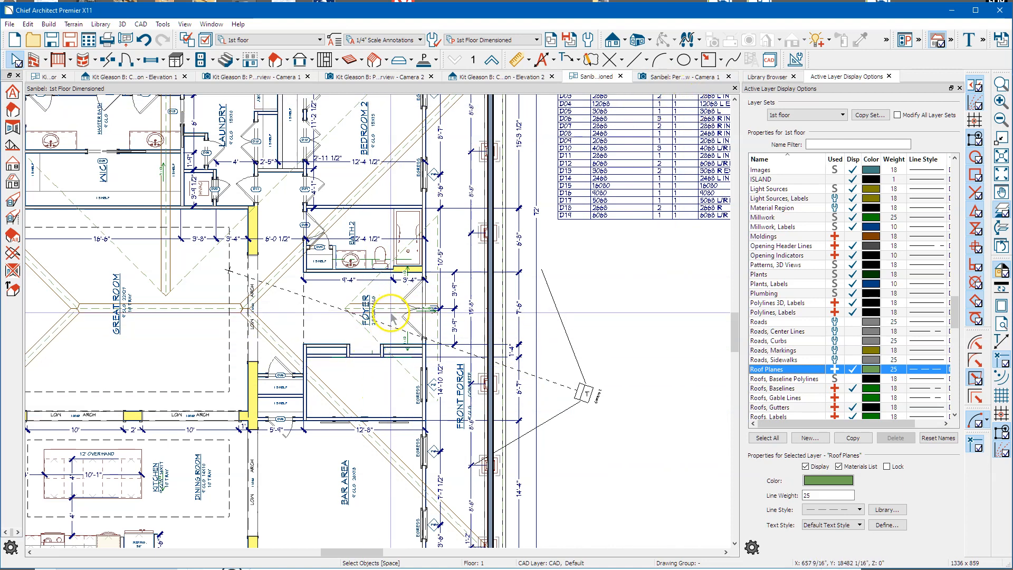
left_click(373, 334)
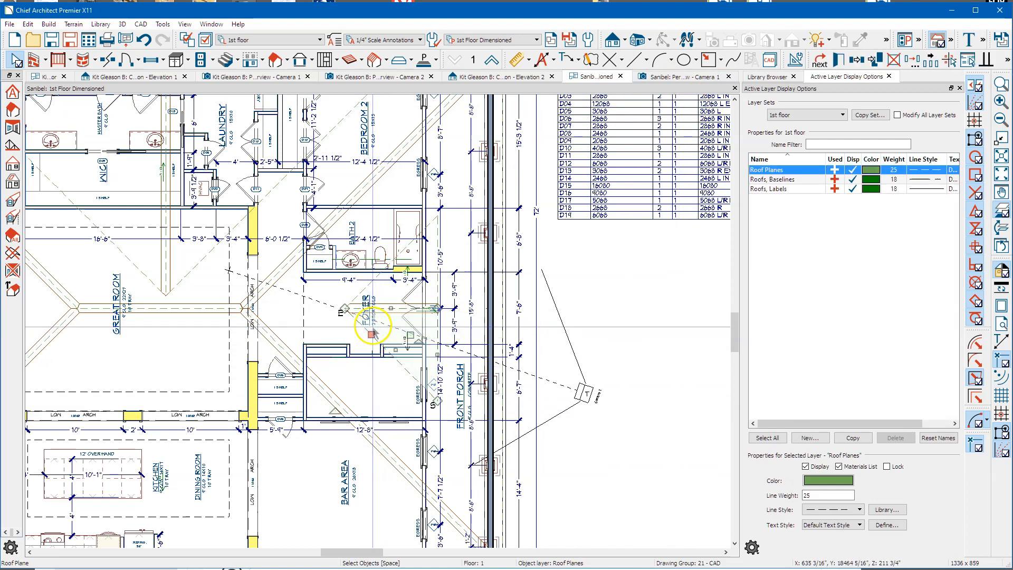
left_click(367, 290)
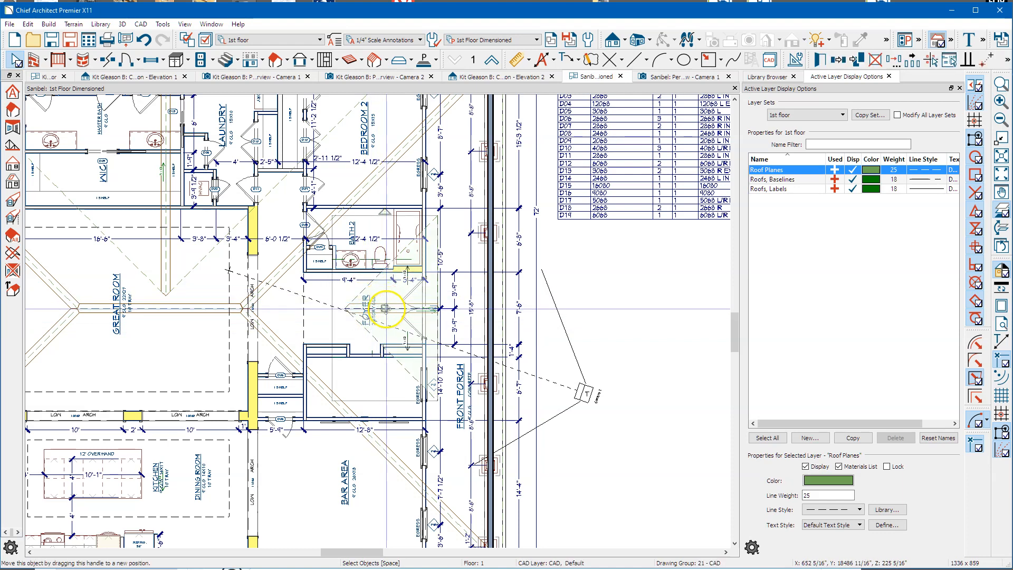
Step: Move the selected porch gable roof planes' display to the floor above and view the attic plan
right_click(385, 308)
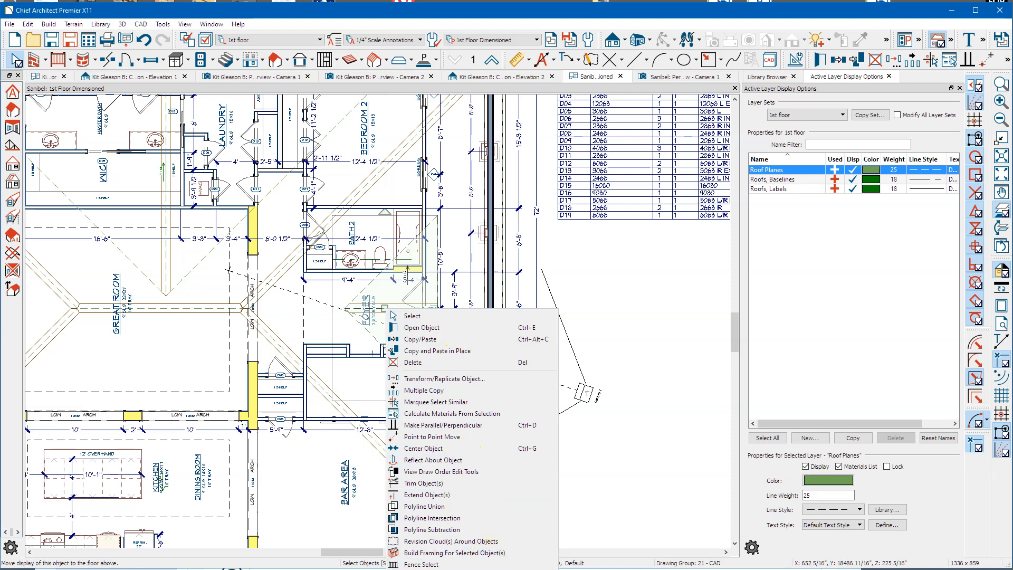
left_click(443, 568)
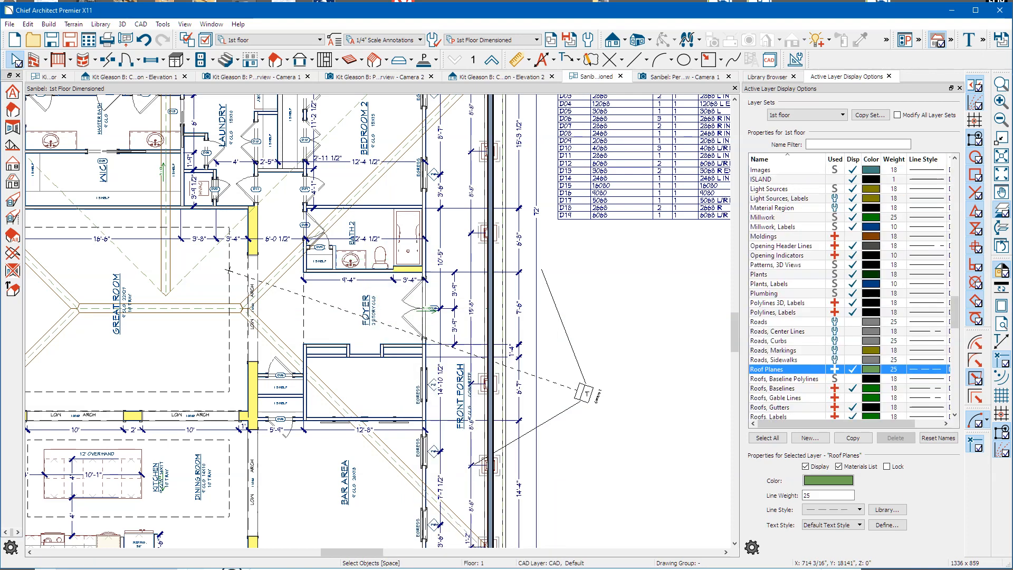
left_click(491, 60)
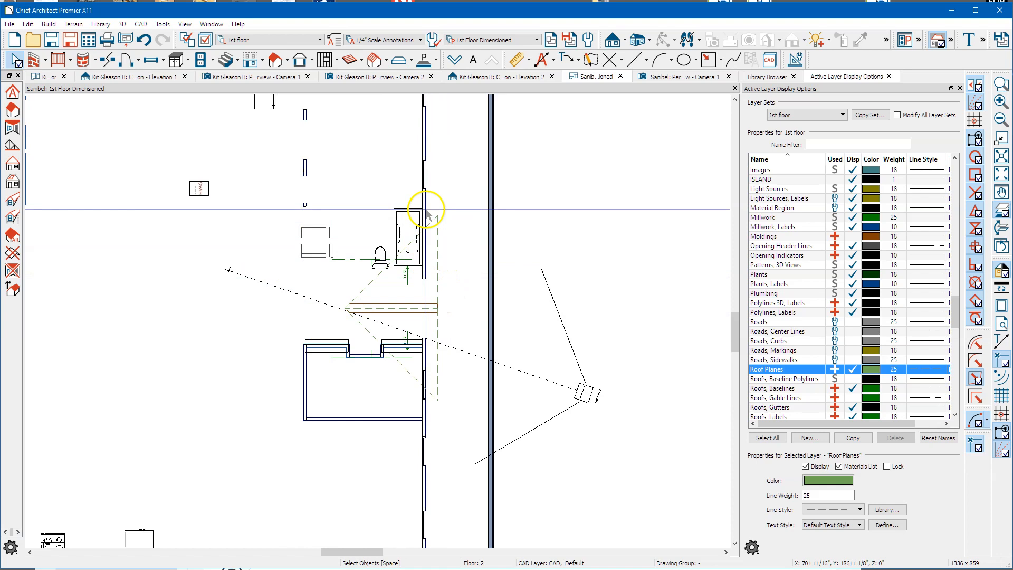
scroll(429, 272, "up", 2)
scroll(427, 267, "up", 1)
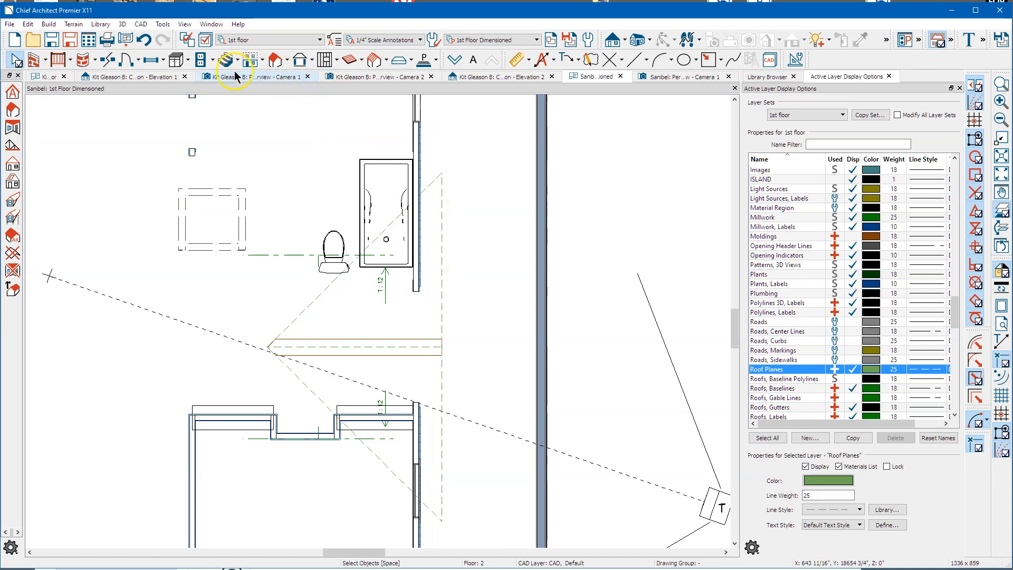
Step: Draw a straight exterior wall on the attic floor down the porch gable line beside the tub
left_click(35, 63)
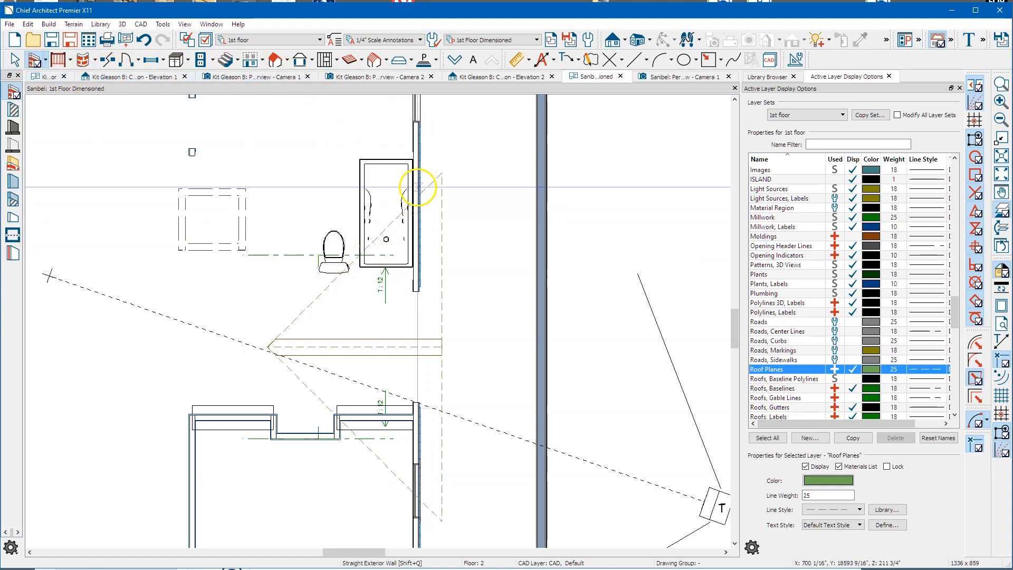
left_click_drag(415, 172, 396, 527)
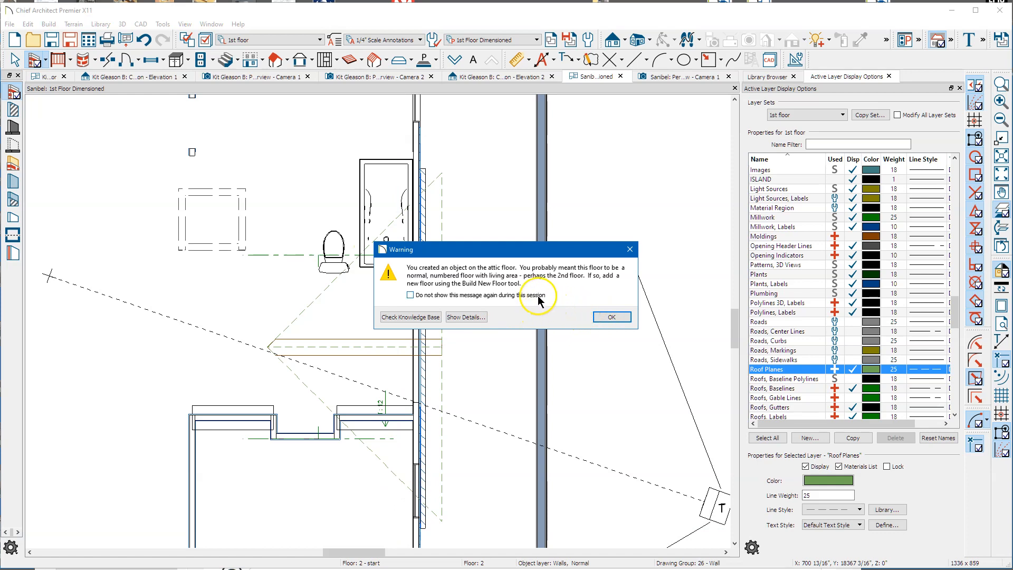
left_click(607, 316)
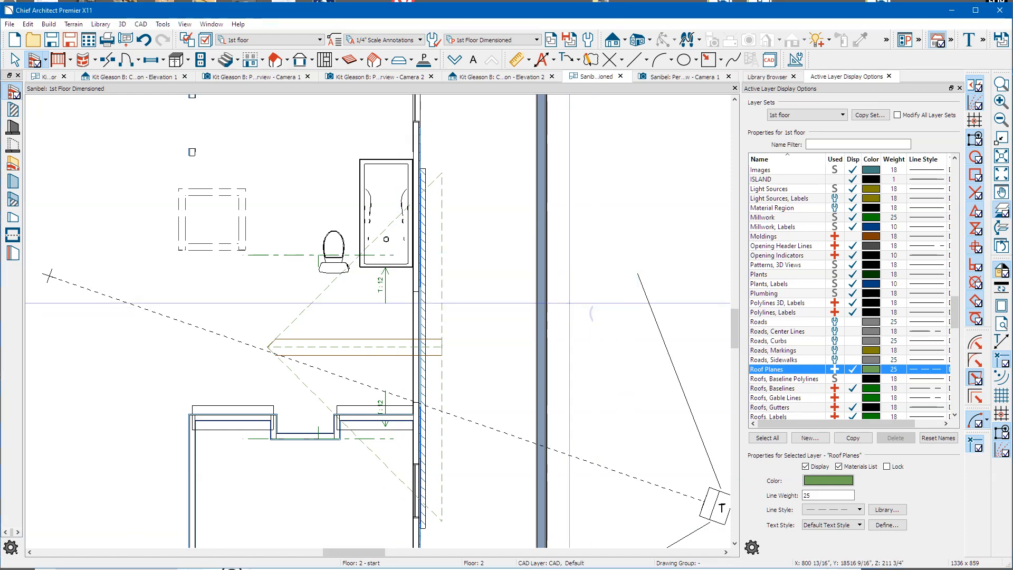
key("space")
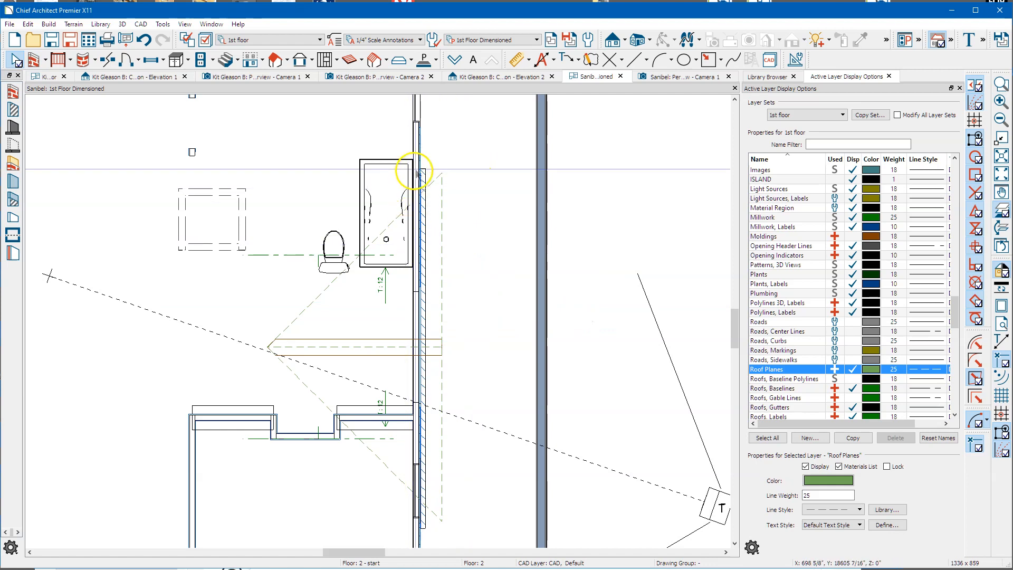
left_click(416, 241)
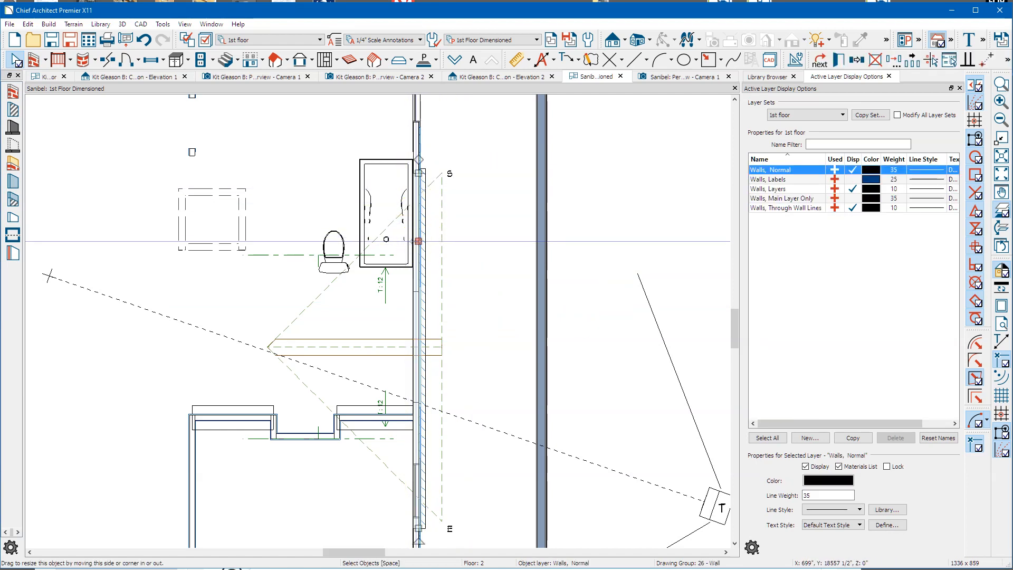
Step: Switch to the Camera 1 3D view, orbit to the front, and select the porch gable wall
right_click(417, 243)
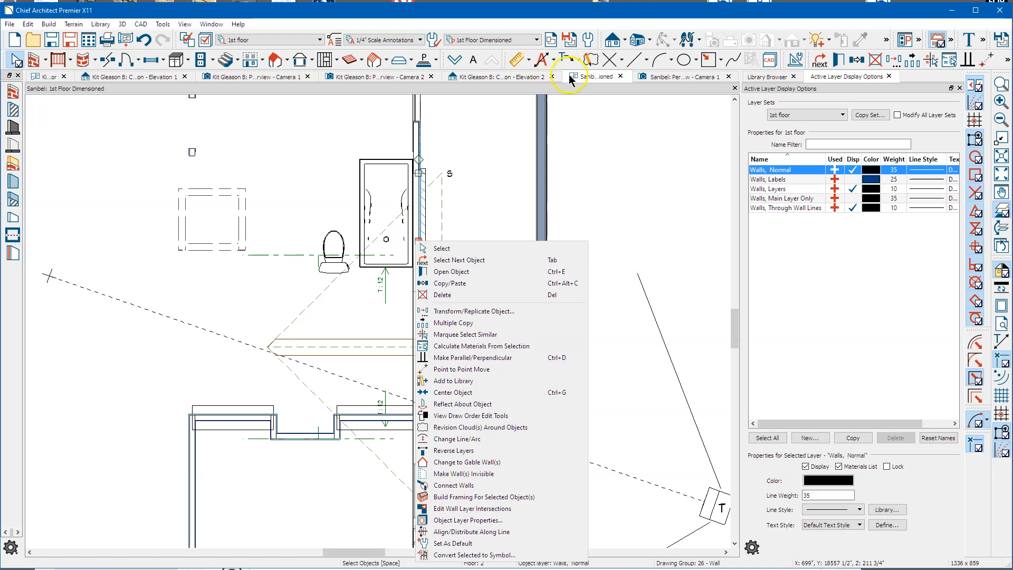
left_click(648, 79)
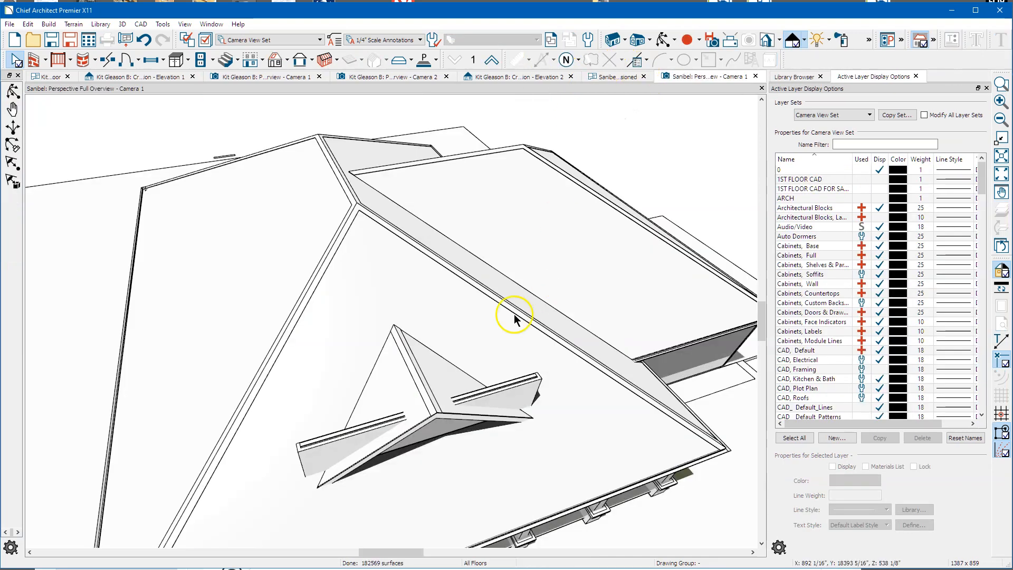
left_click(662, 40)
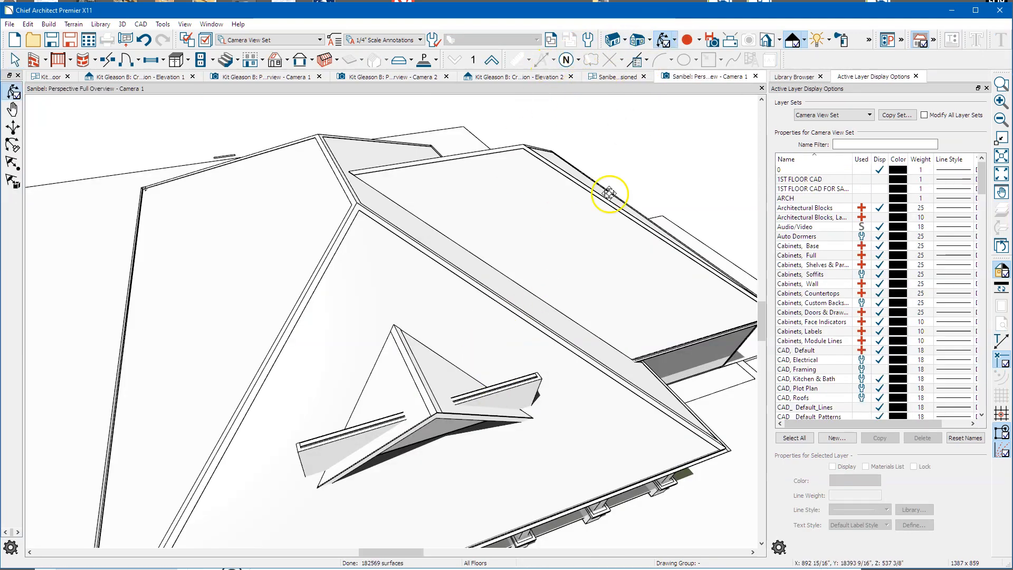
left_click_drag(500, 264, 478, 248)
key("space")
left_click(429, 248)
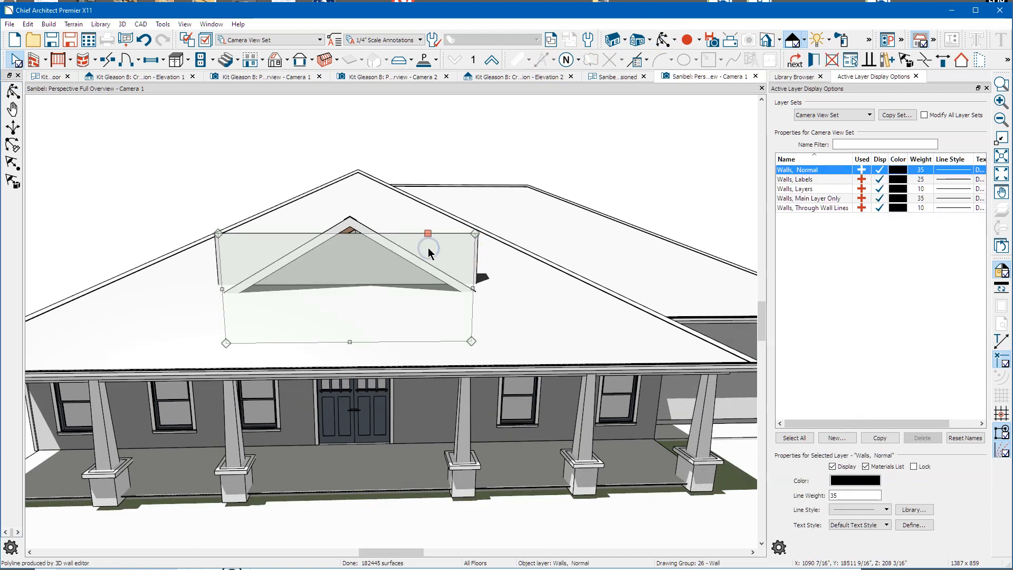
Step: Mark the gable wall as an attic wall and change its type from Brick-4 to Siding-4
double_click(429, 248)
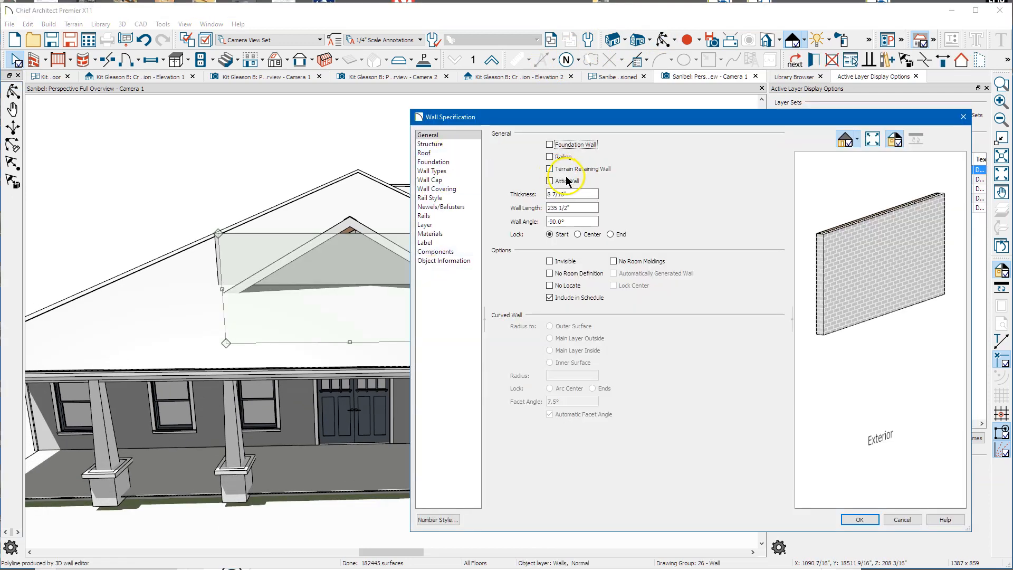
left_click(568, 180)
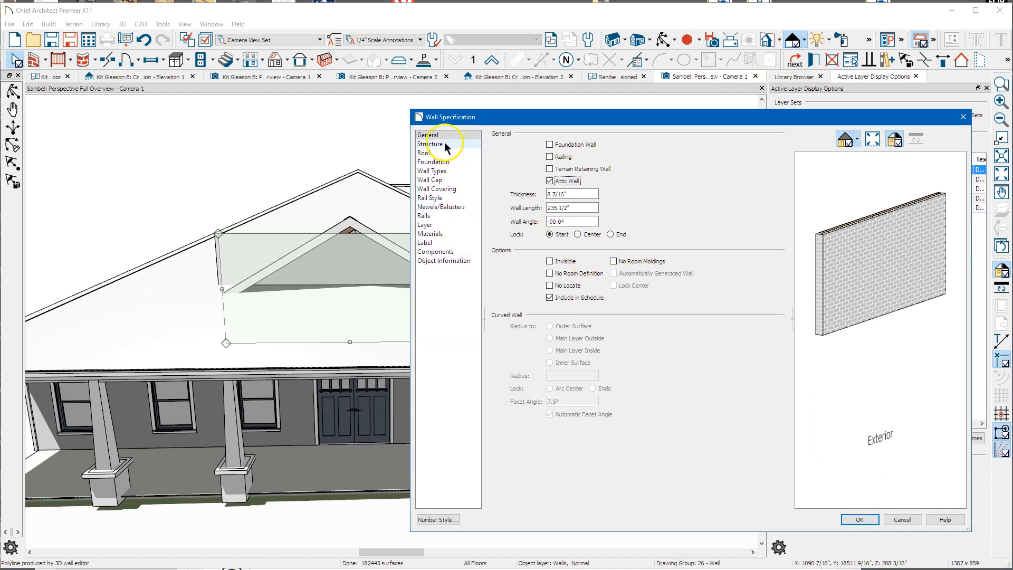
left_click(443, 171)
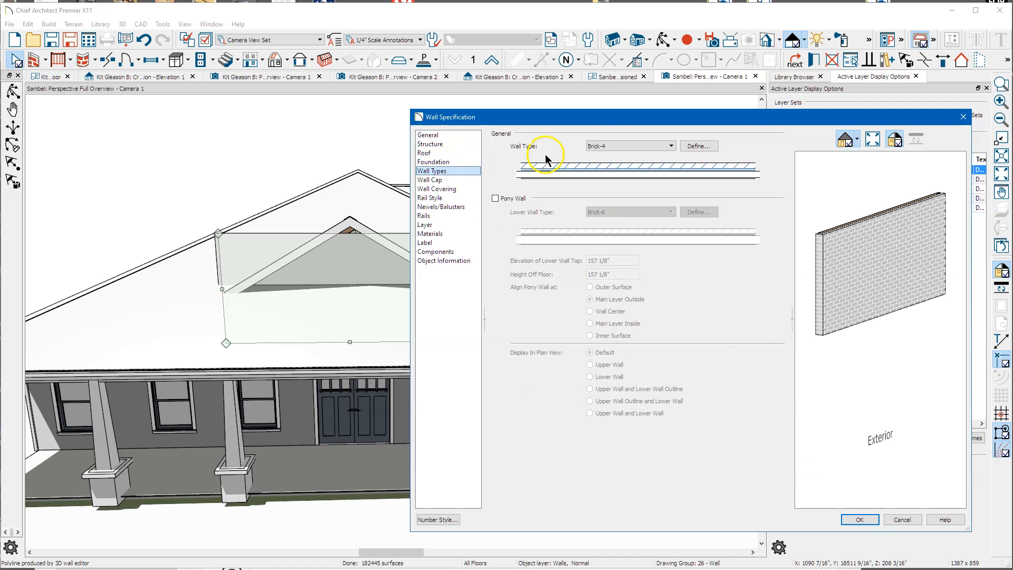
left_click(615, 146)
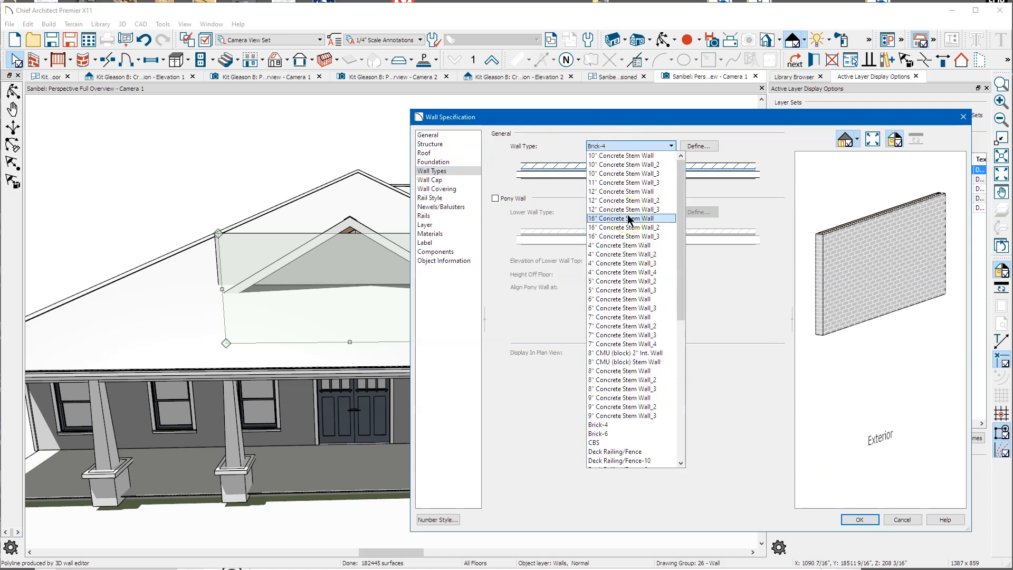
scroll(628, 220, "down", 9)
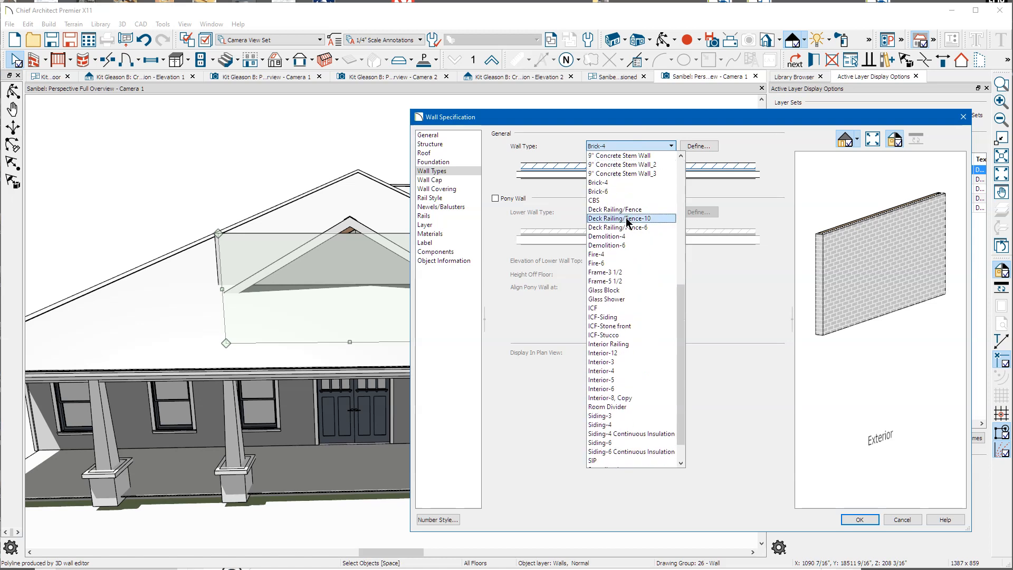
left_click(604, 354)
scroll(645, 335, "down", 1)
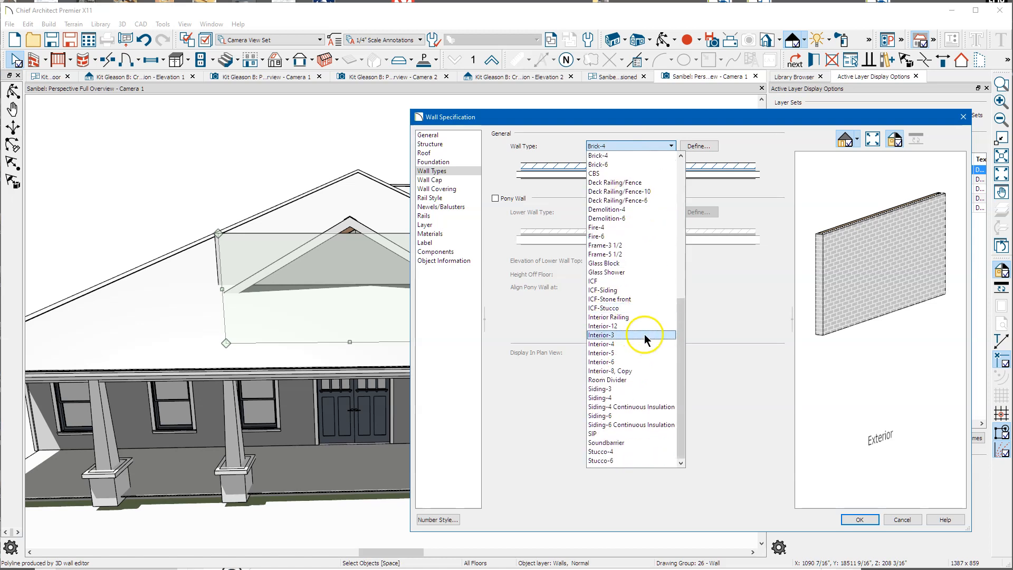
left_click(615, 398)
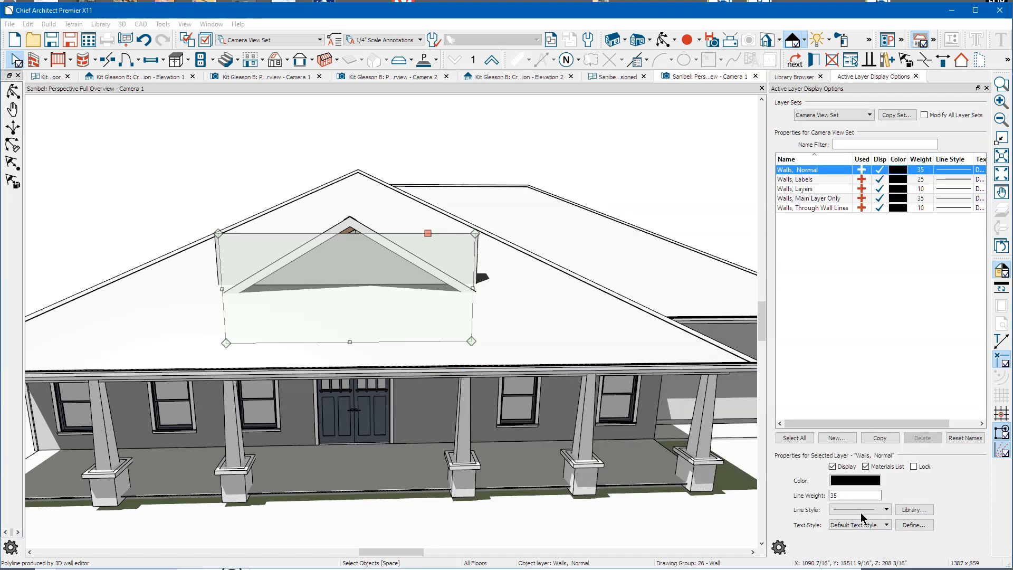
Step: Switch the 3D overview to Standard rendering and orbit toward the dormer gable
key("Escape")
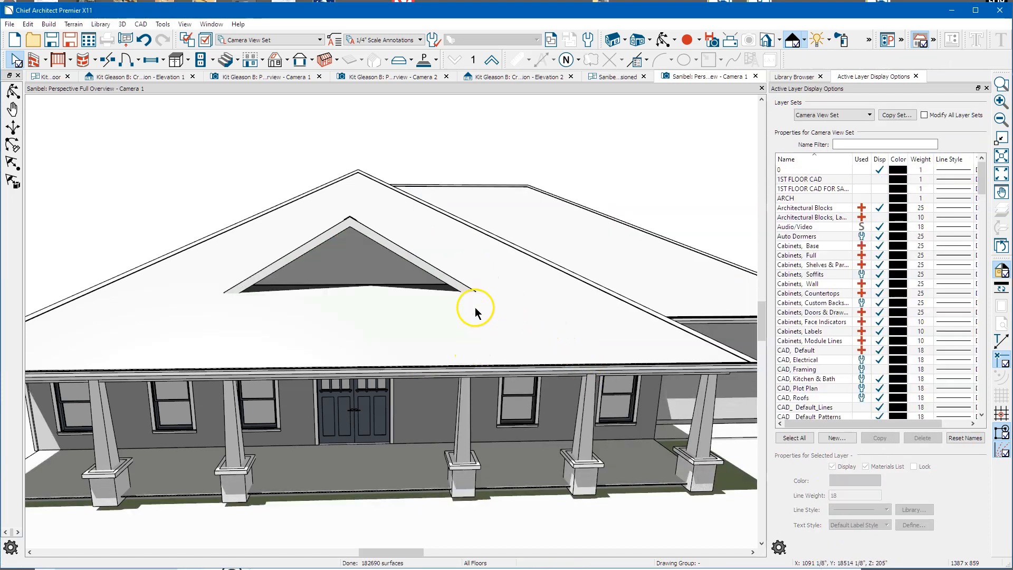
left_click(650, 39)
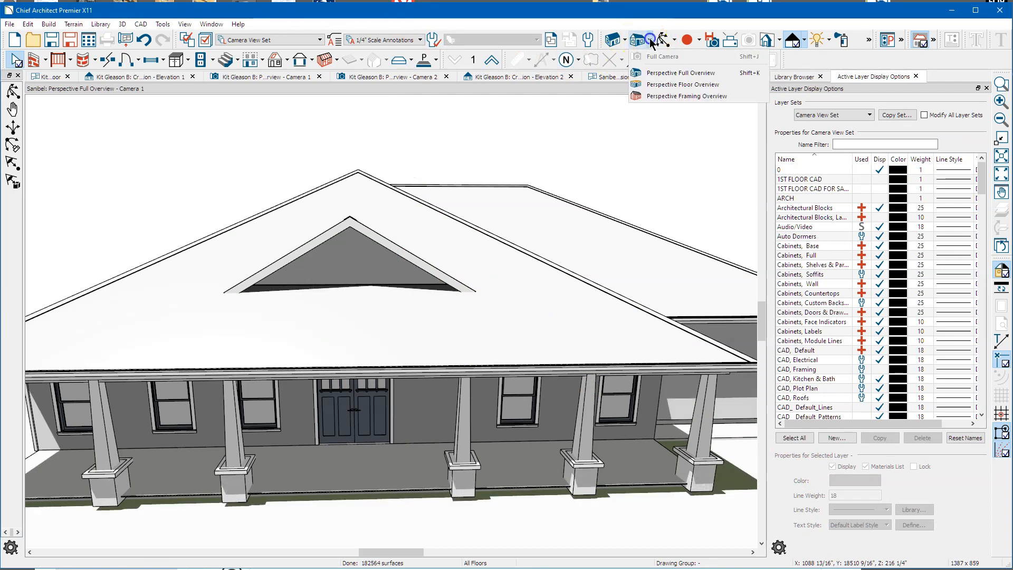
left_click(760, 51)
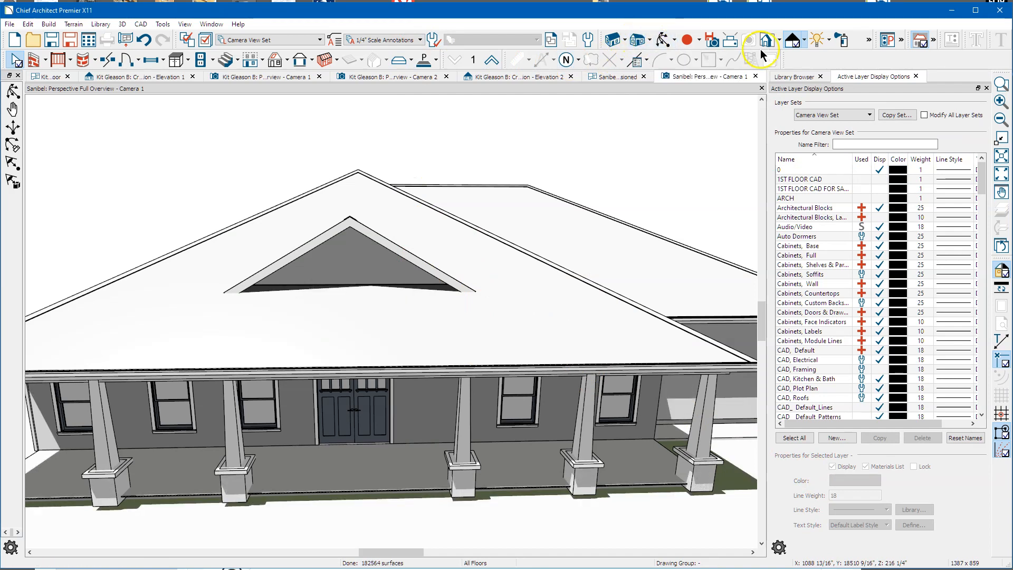
left_click(803, 42)
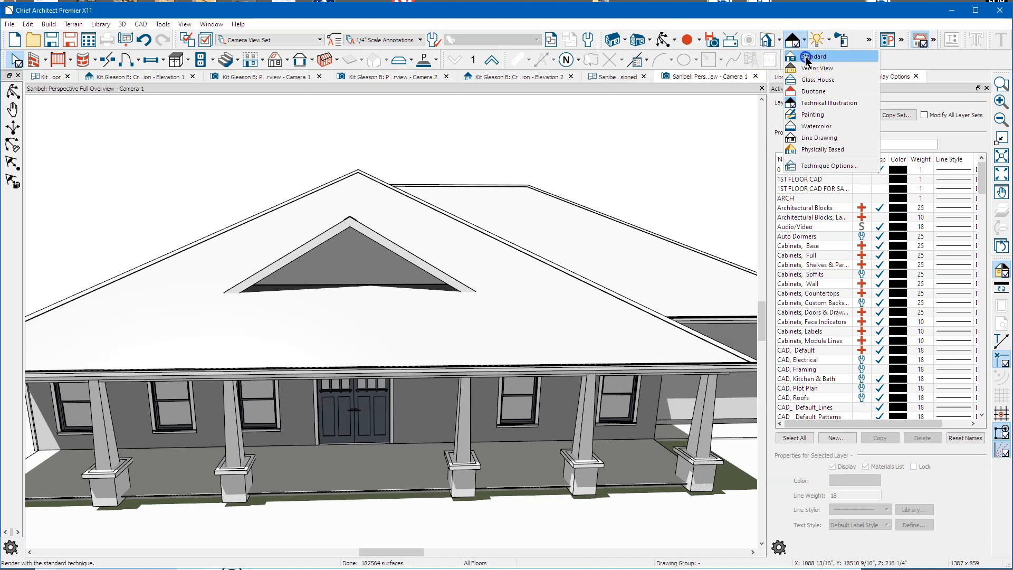
left_click(805, 58)
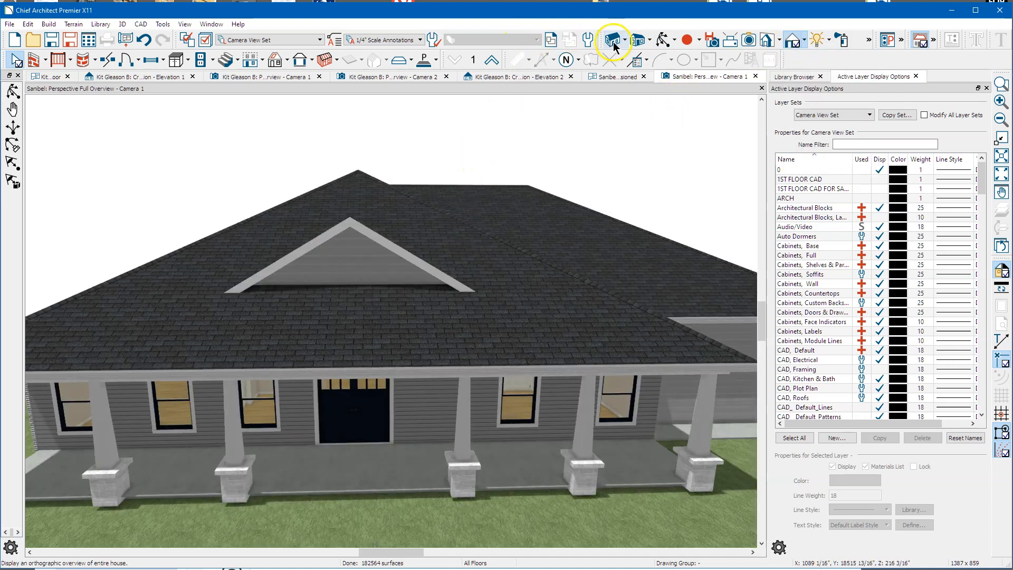
left_click(661, 42)
left_click_drag(575, 256, 461, 289)
scroll(339, 344, "up", 6)
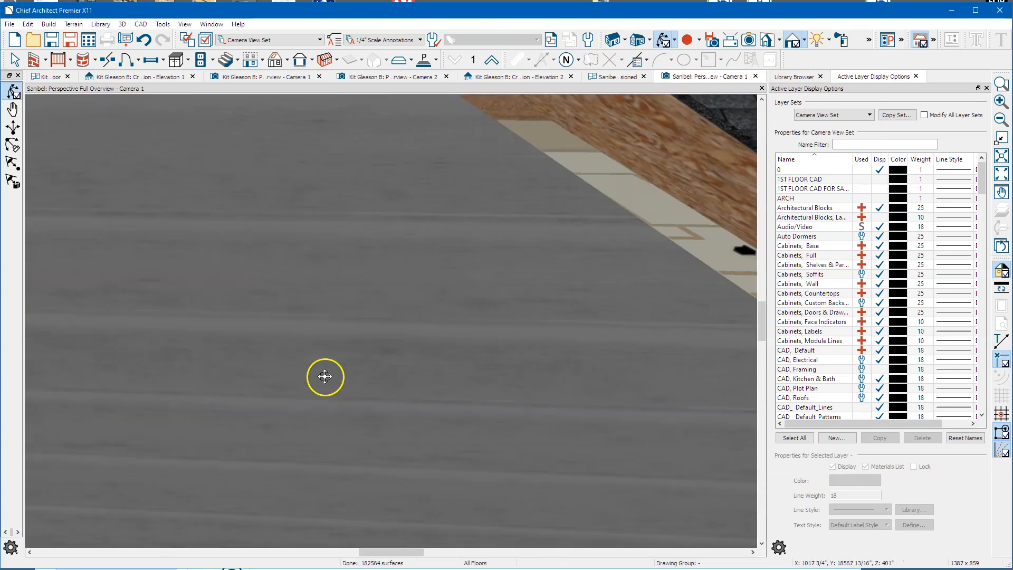
scroll(355, 369, "down", 5)
key("space")
Step: Drag the bottom edge of the roof opening under the gable up about 2 3/4"
left_click(322, 445)
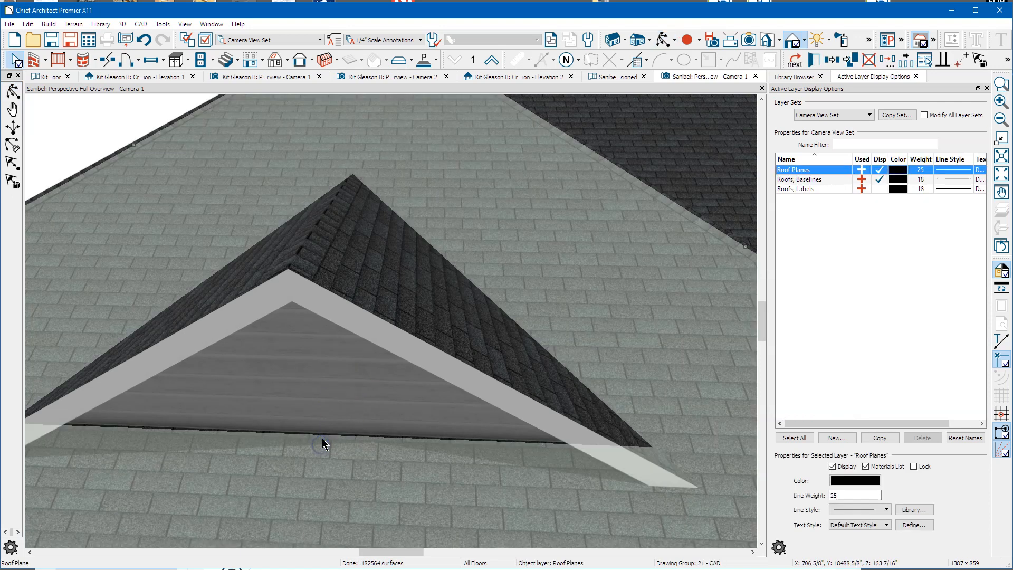
left_click(320, 434)
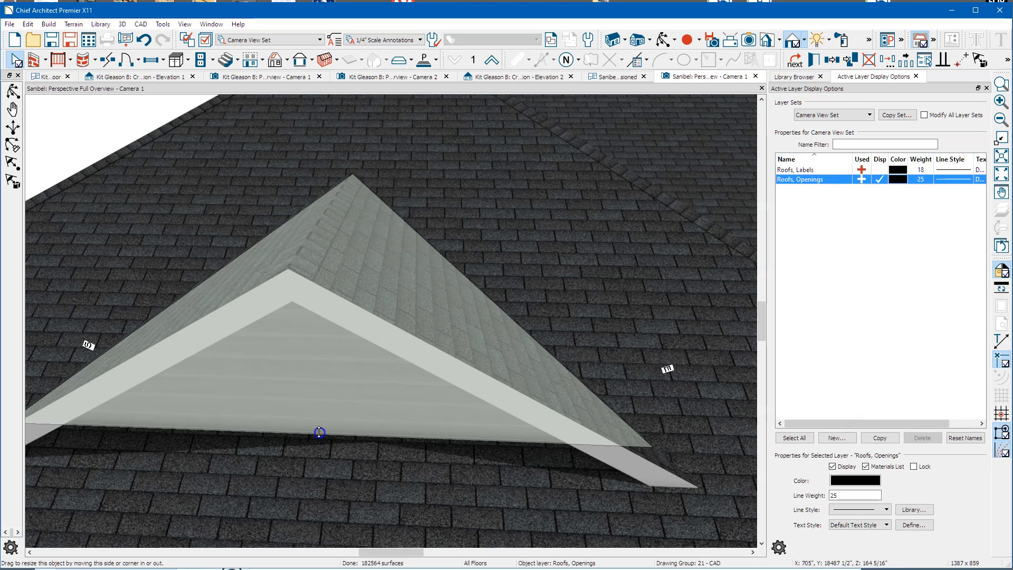
left_click_drag(320, 428, 323, 425)
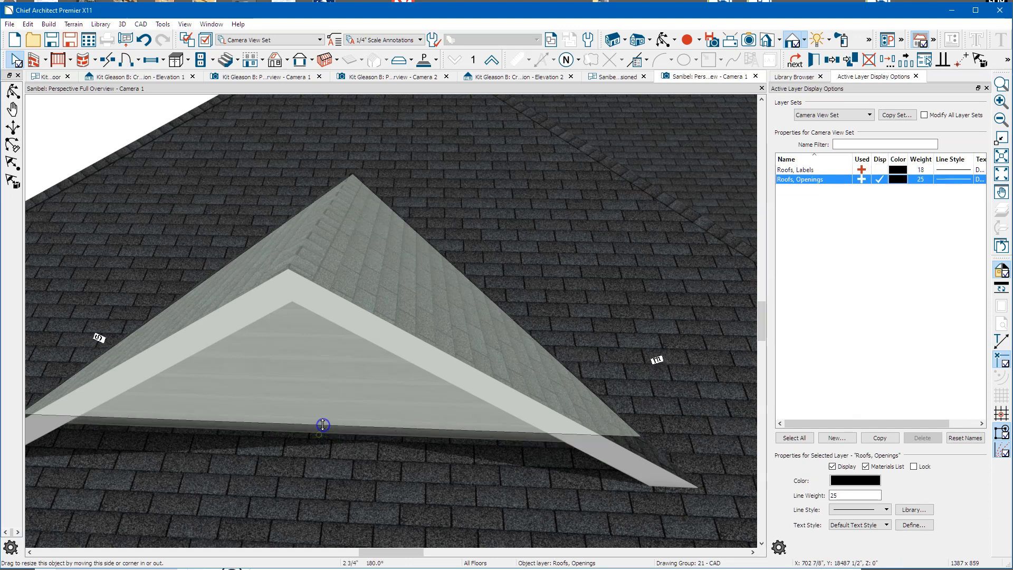
left_click_drag(317, 473, 318, 479)
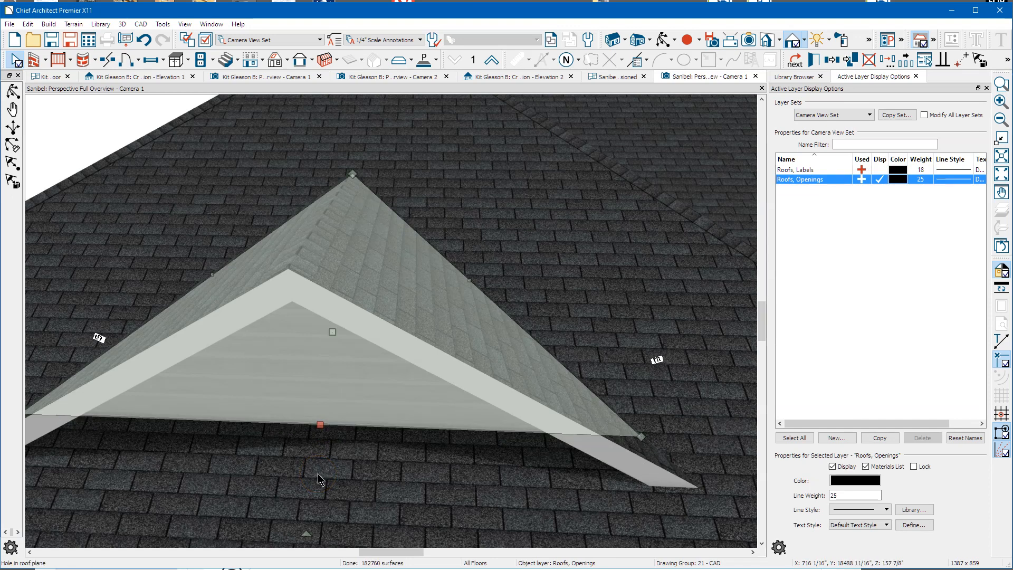
key("Escape")
Step: Orbit to a lower angle to check the sided gable sitting on the shingled roof
left_click(660, 42)
left_click_drag(602, 260, 448, 311)
scroll(500, 329, "down", 2)
middle_click_drag(437, 271, 504, 334)
Step: Orbit to the dormer's side and stretch the adjacent roof plane's edge toward the dormer
left_click_drag(505, 335, 385, 339)
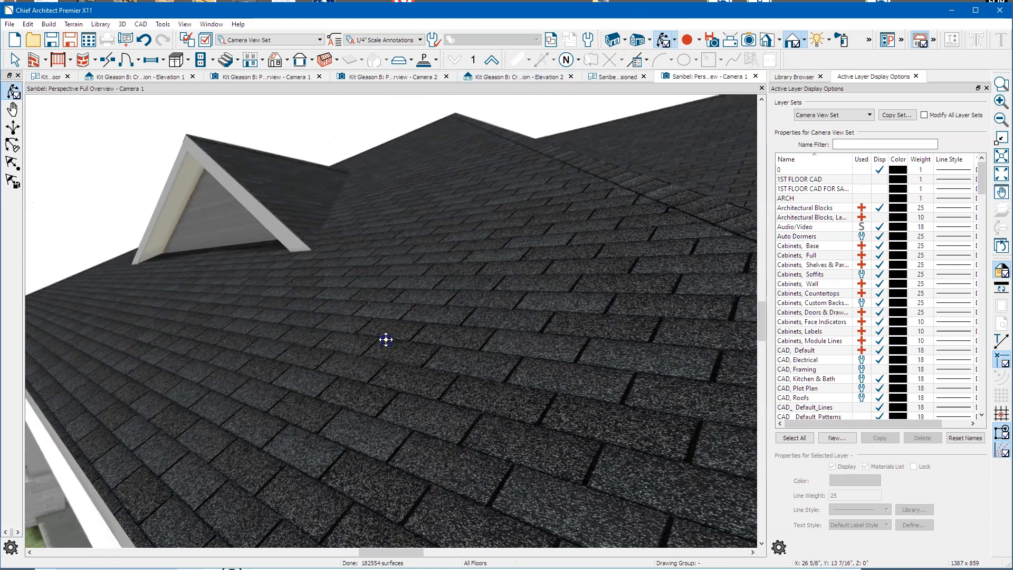
scroll(199, 204, "up", 3)
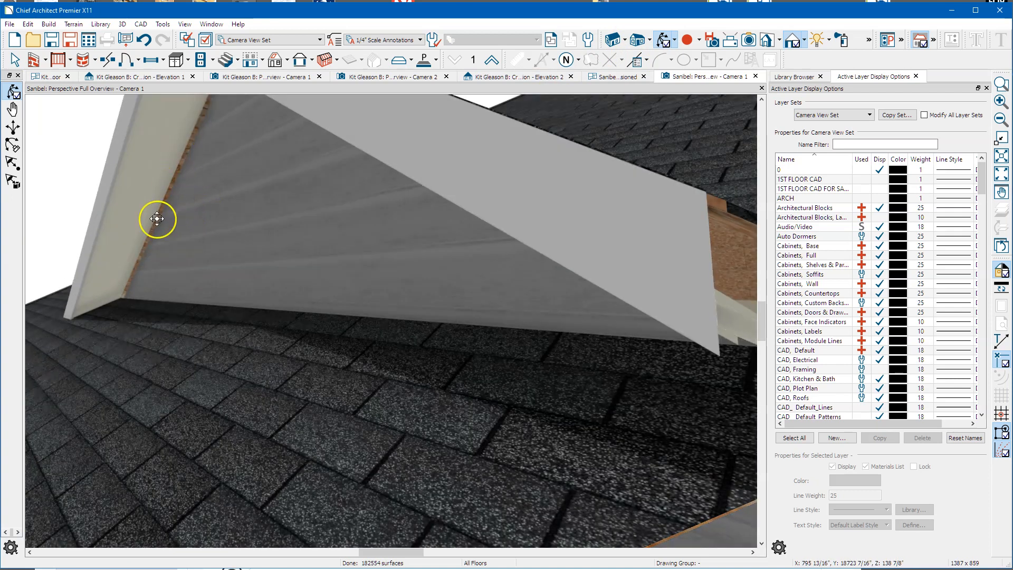
key("space")
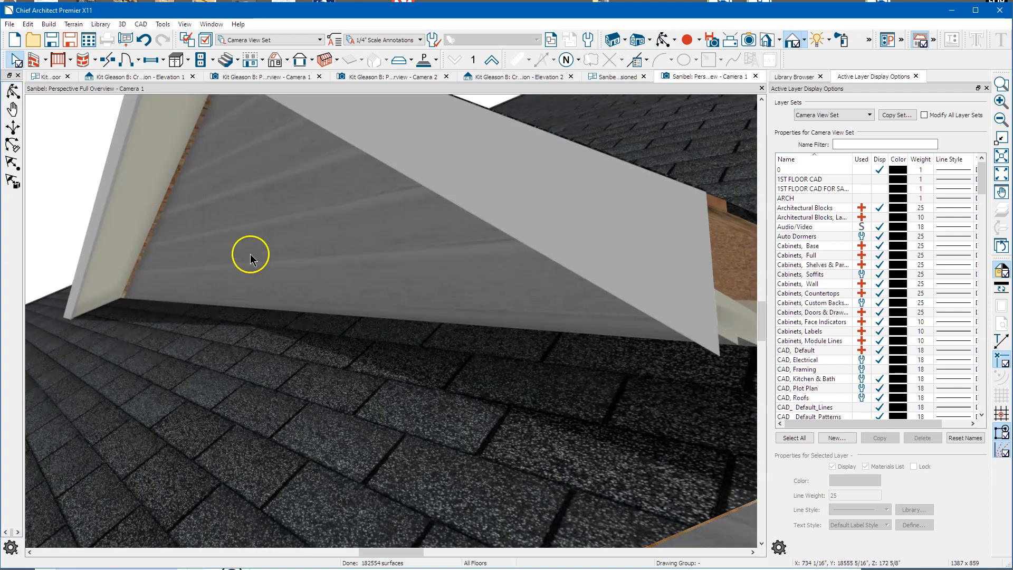
left_click(257, 320)
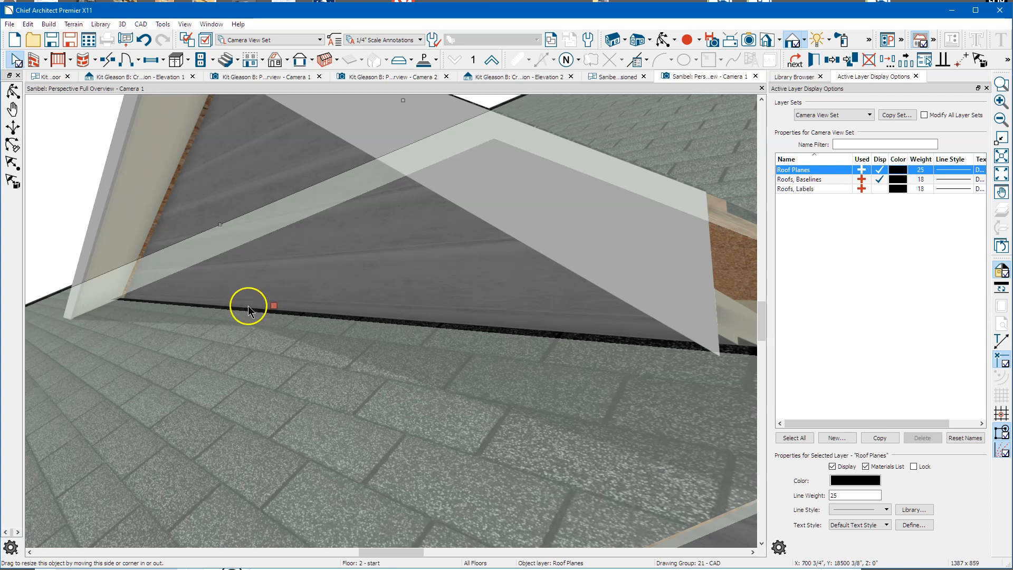
scroll(266, 313, "up", 2)
key("Escape")
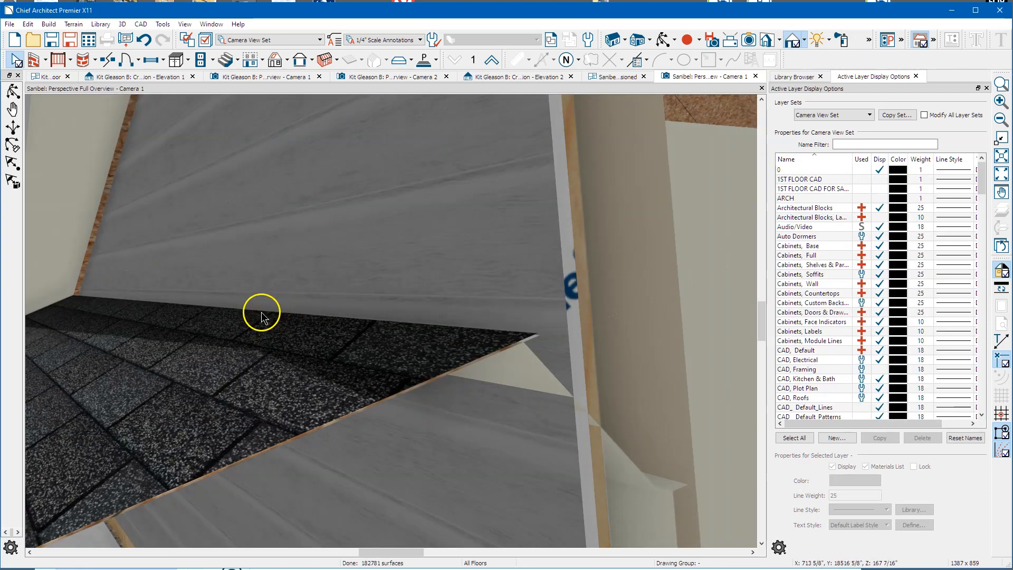
left_click(242, 318)
left_click_drag(242, 318, 260, 304)
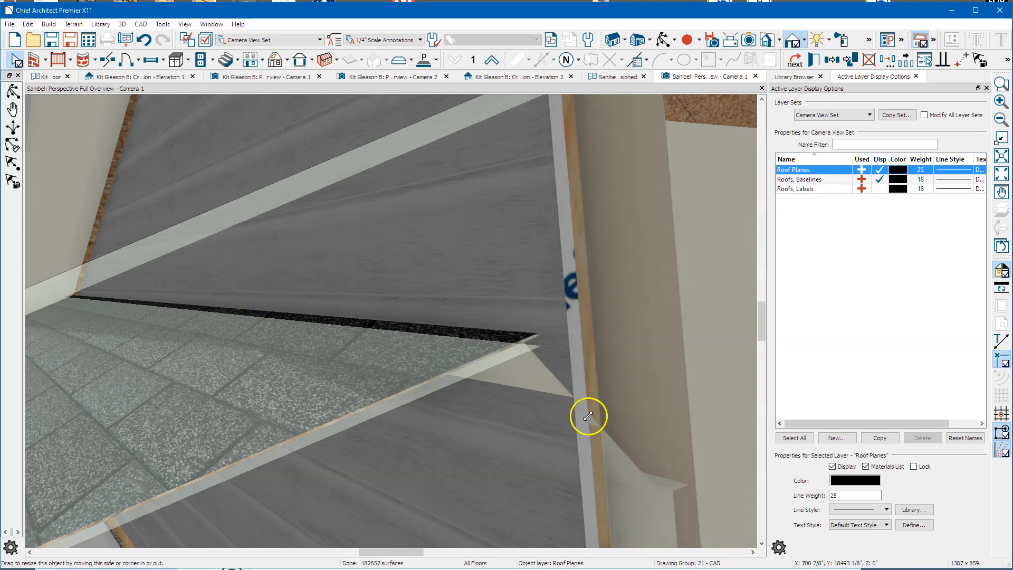
scroll(601, 435, "down", 3)
Step: Reselect the main roof plane at the dormer wall, then open the Sanibel 1st Floor Dimensioned plan
left_click(492, 403)
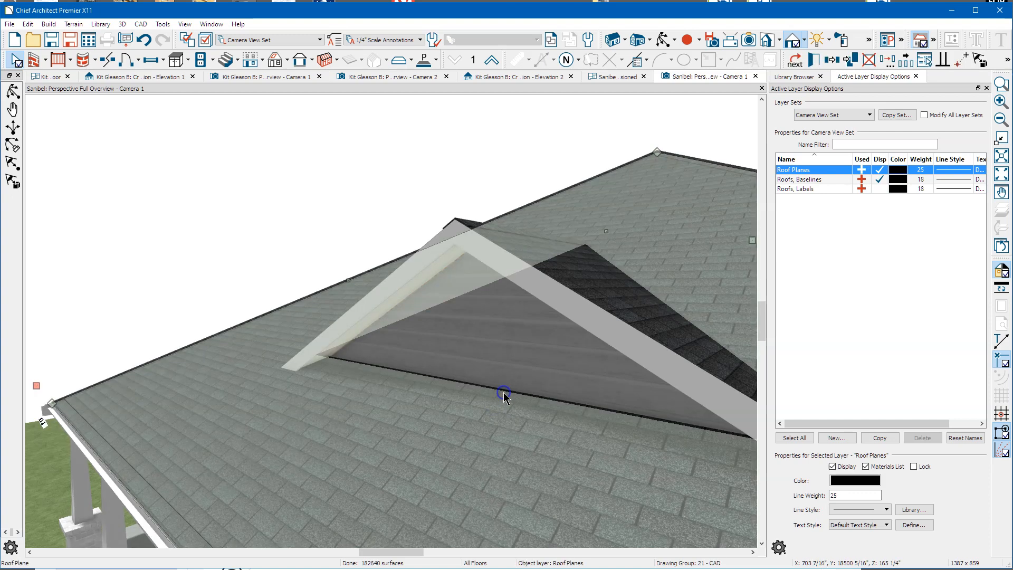
left_click(504, 391)
left_click(504, 393)
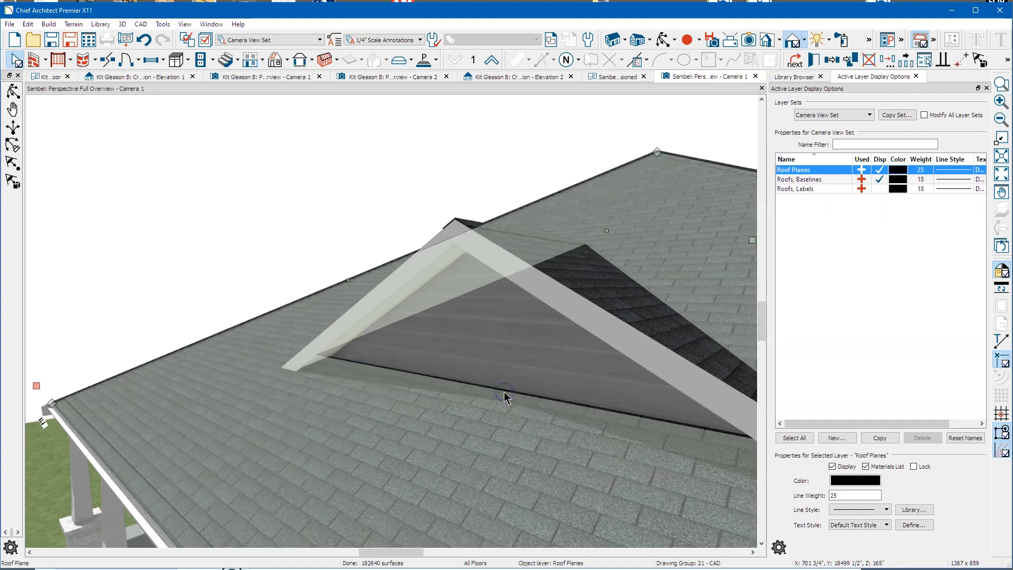
left_click(496, 396)
scroll(140, 310, "down", 3)
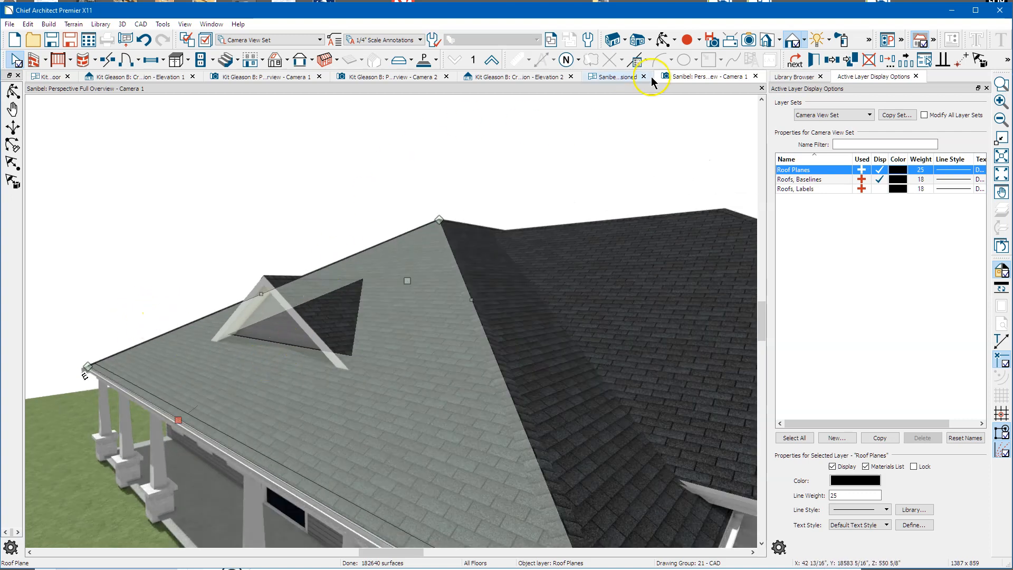
left_click(580, 79)
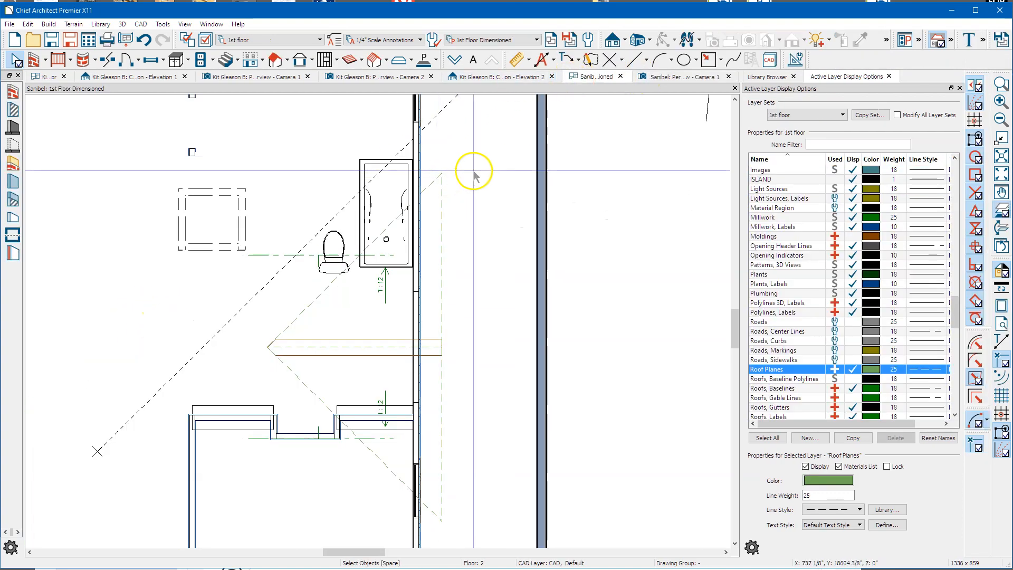
Step: Go down to the first-floor plan and zoom around the front porch and foyer
left_click(454, 59)
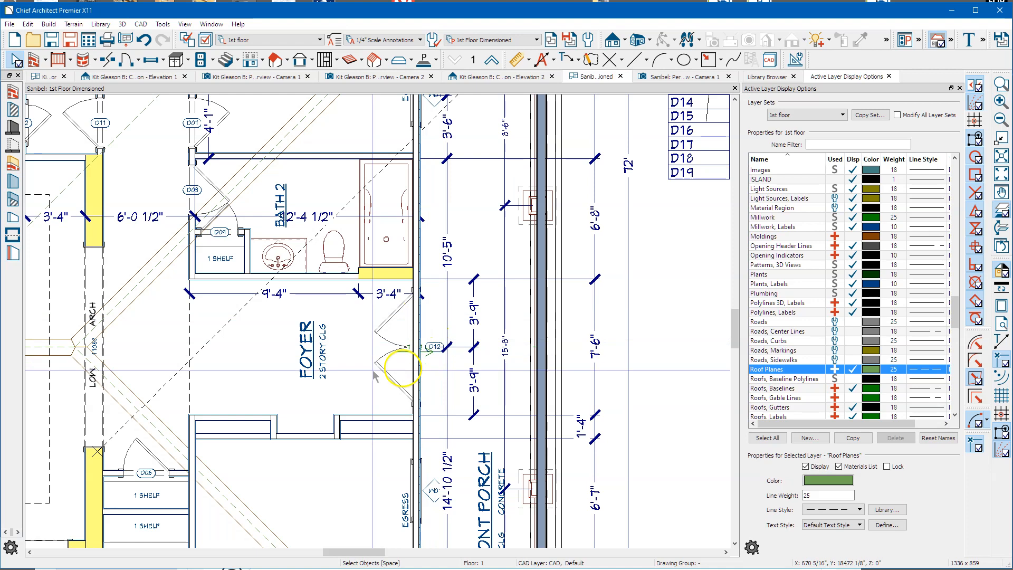
scroll(337, 350, "down", 1)
scroll(332, 350, "down", 1)
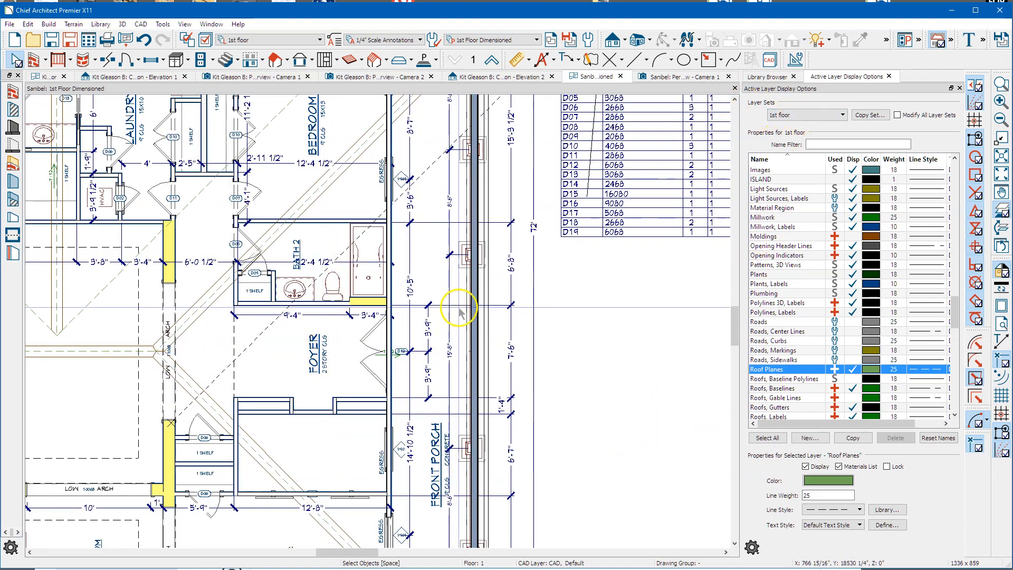
Step: Return to the 3D overview, orbit to the porch corner, and select both dormer roof planes
left_click(662, 77)
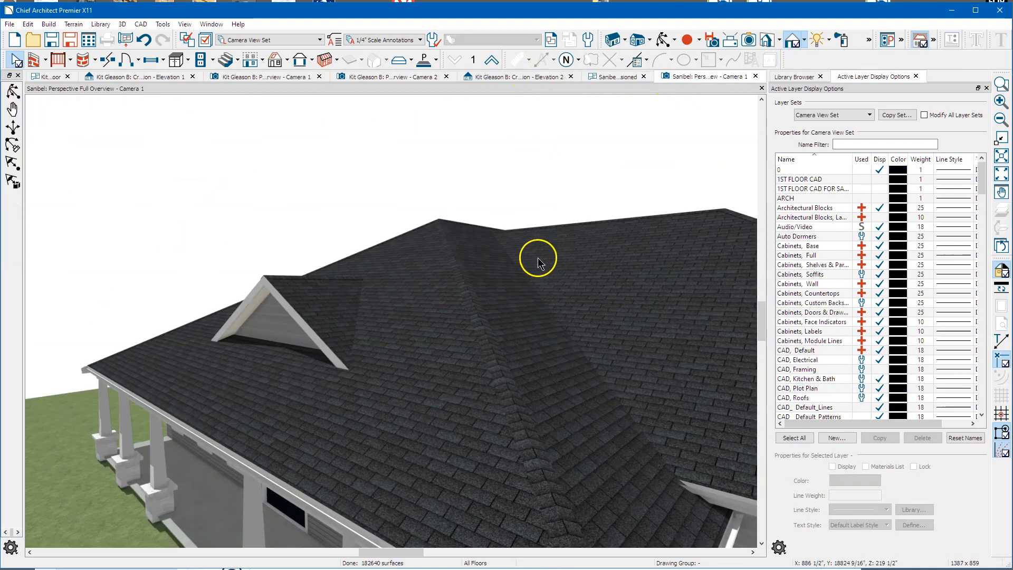
scroll(298, 351, "down", 3)
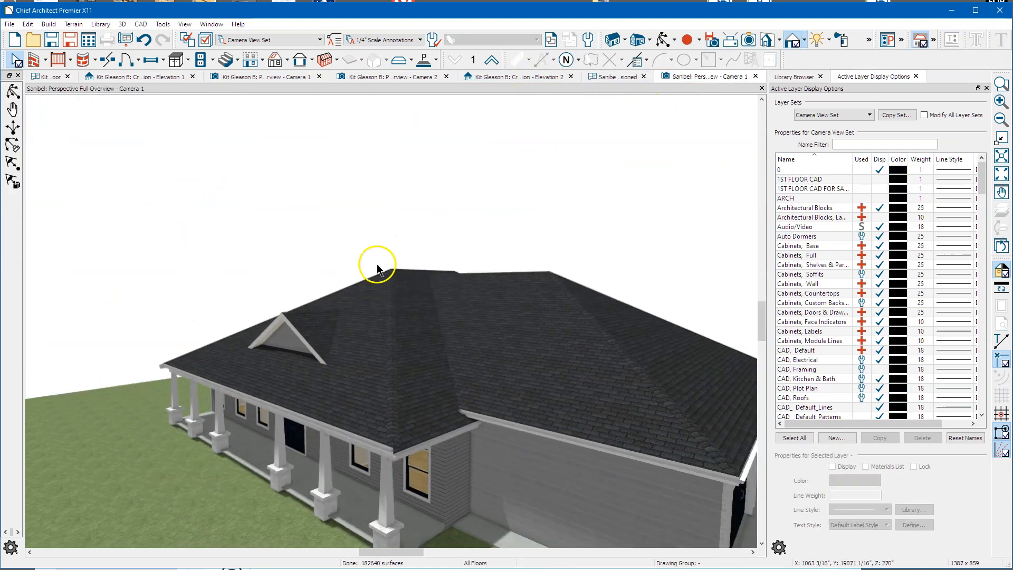
left_click(661, 41)
left_click_drag(503, 286, 421, 299)
left_click_drag(369, 330, 436, 315)
scroll(396, 340, "up", 2)
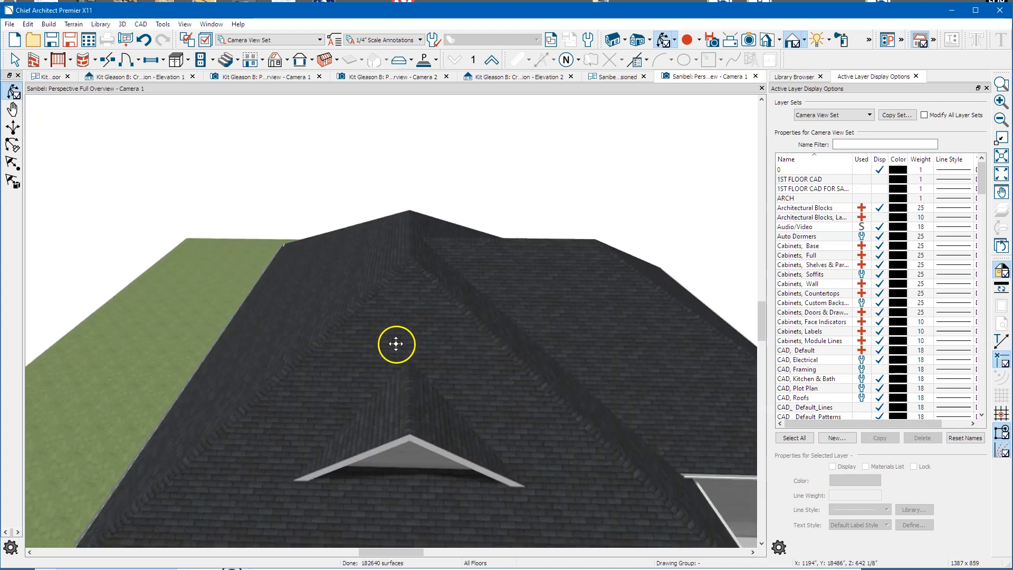
key("space")
left_click(390, 397)
left_click(432, 429, "shift")
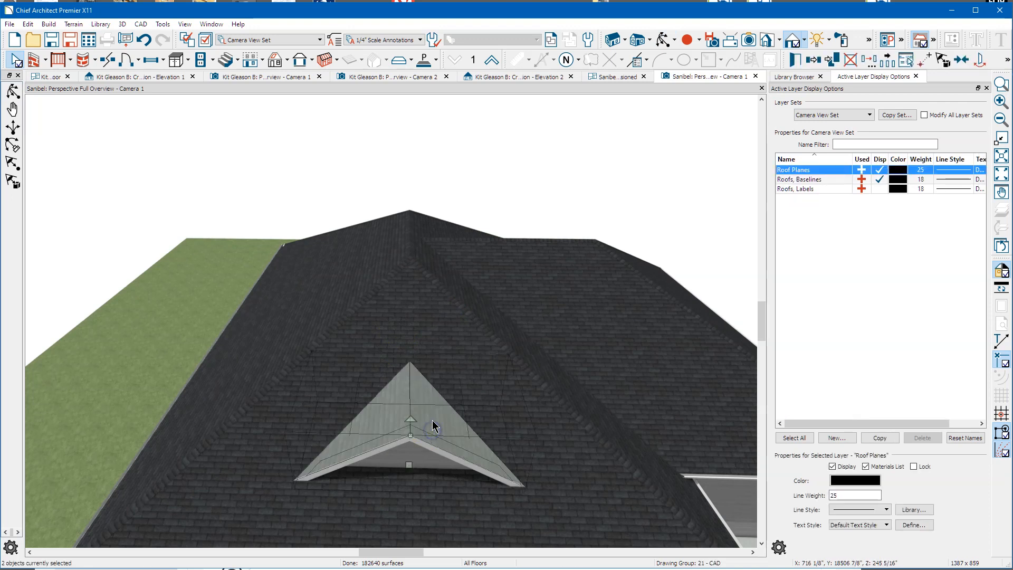
Step: Move both dormer roof planes up 36" with Transform/Replicate, then orbit toward the porch front
left_click(869, 61)
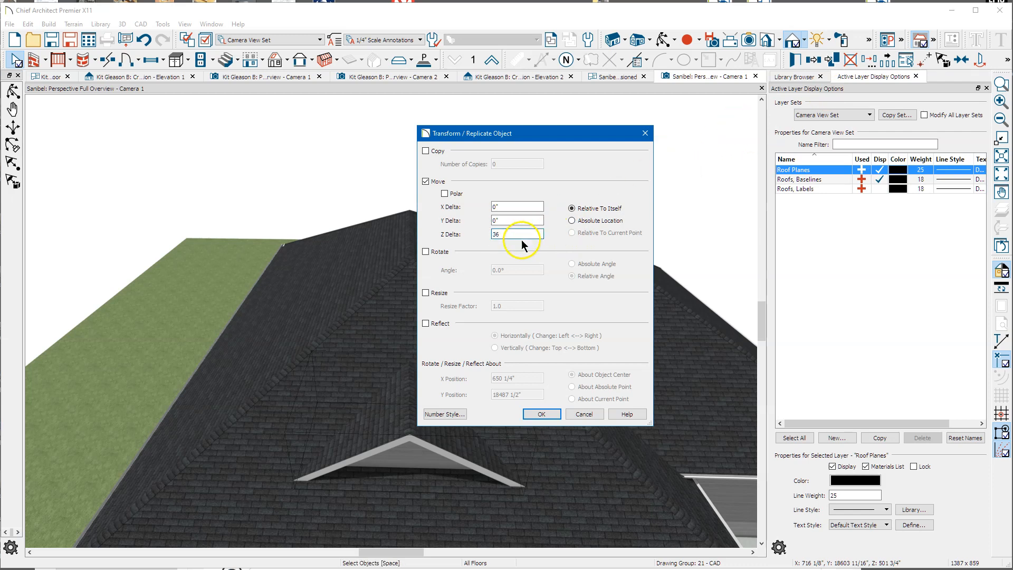
left_click(543, 414)
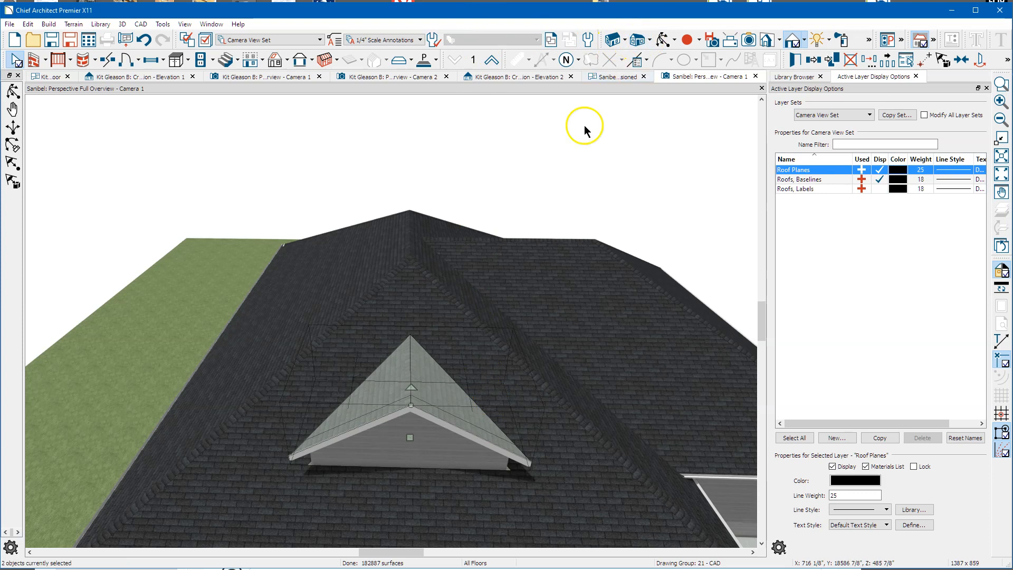
left_click(663, 40)
left_click_drag(555, 328, 464, 407)
Step: Stretch the dormer roof plane's edge to finish reshaping the porch gable roof
key("space")
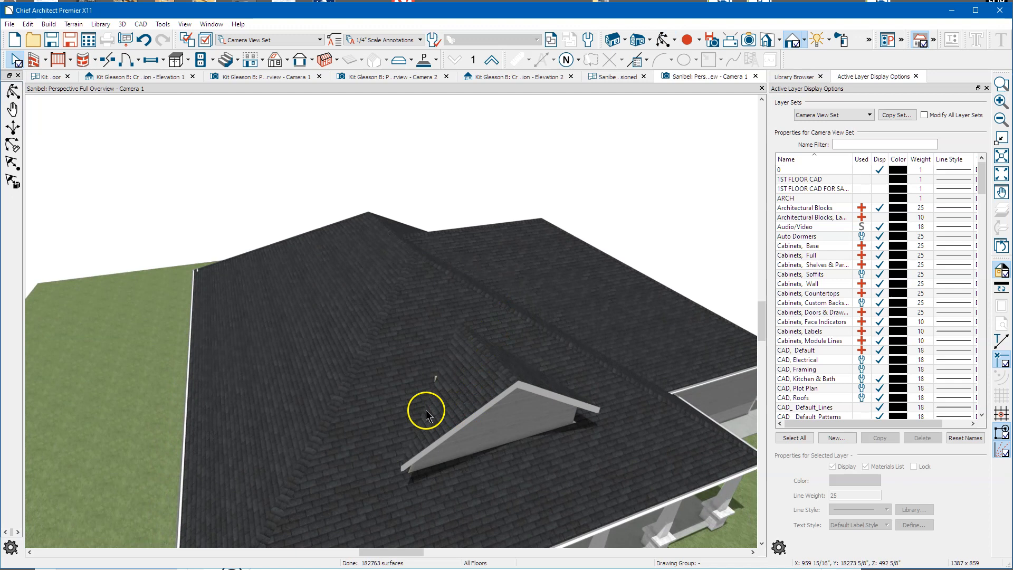
left_click(425, 410)
left_click_drag(429, 410, 430, 409)
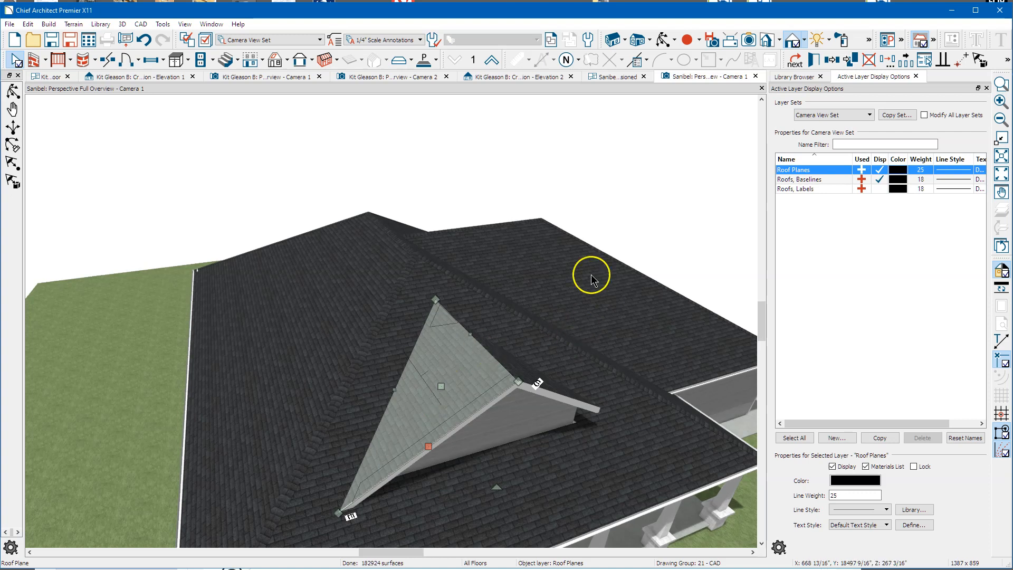
scroll(240, 409, "down", 1)
scroll(578, 176, "up", 1)
scroll(533, 277, "up", 1)
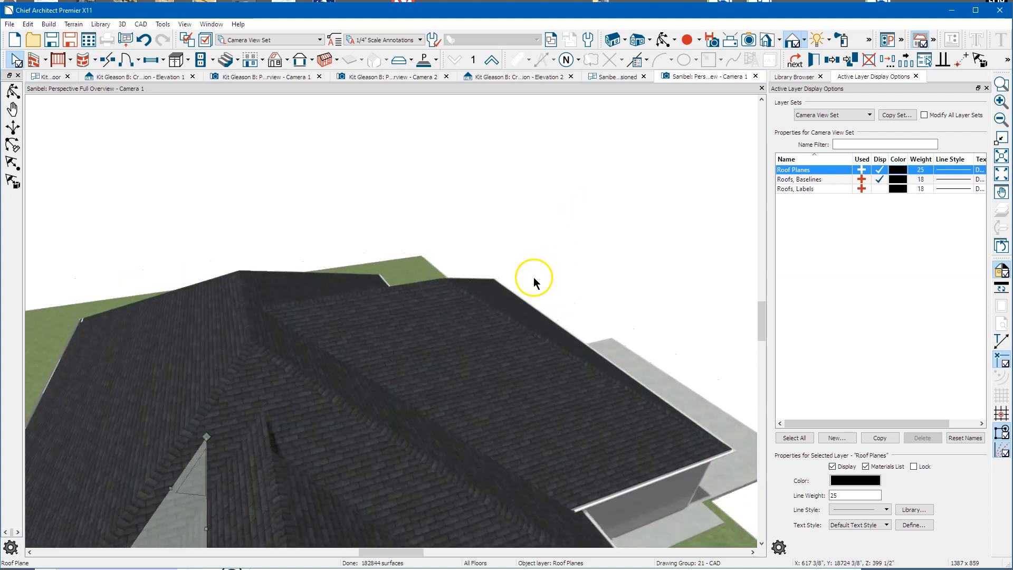
Step: Reshape the adjacent roof plane's edge and orbit the view down to the house front
left_click(244, 537)
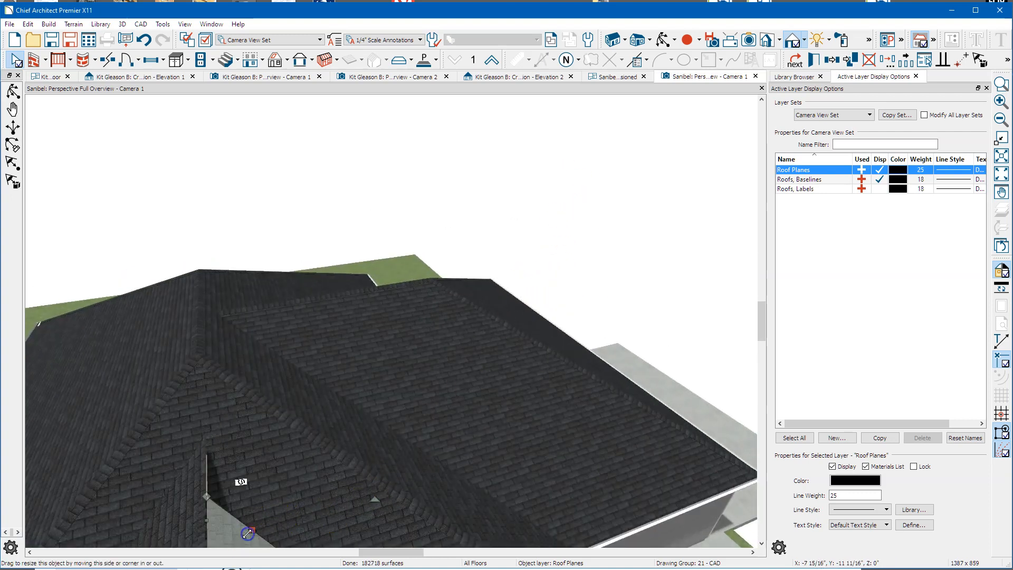
left_click_drag(247, 535, 256, 530)
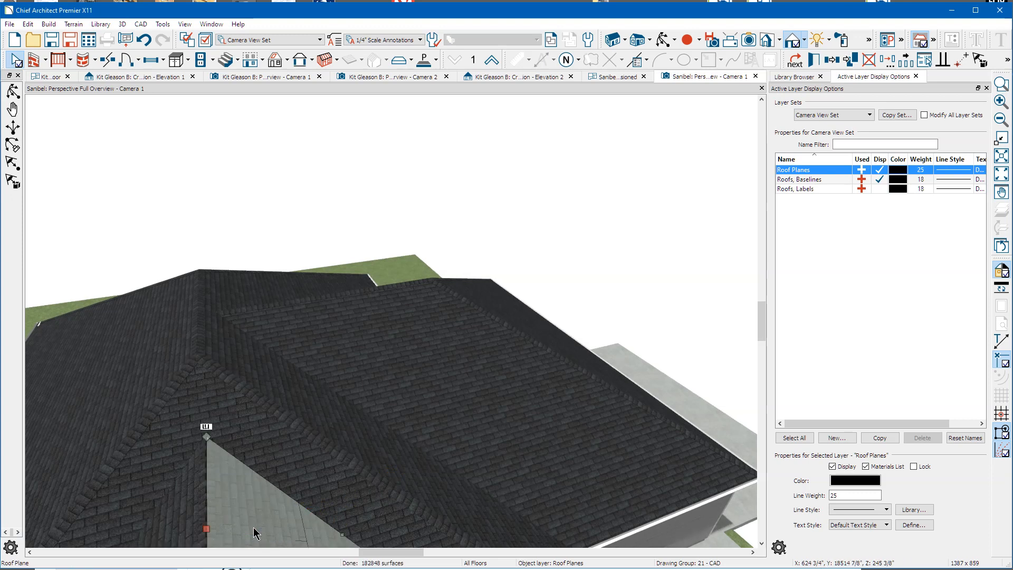
scroll(297, 298, "down", 3)
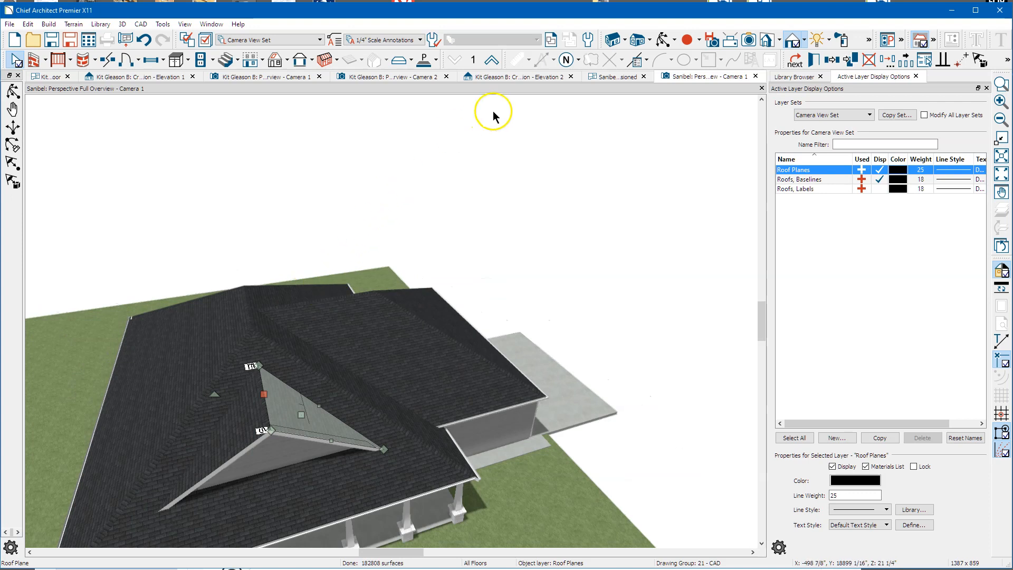
left_click(663, 40)
left_click_drag(433, 299, 504, 226)
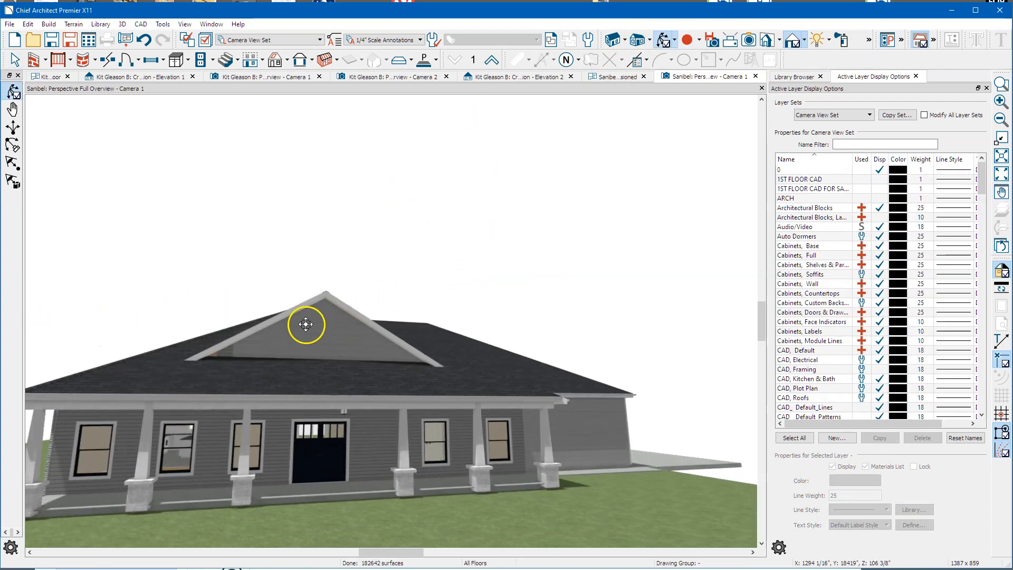
Step: Drag the attic wall's left and right ends out to the porch gable's ends
scroll(274, 334, "up", 5)
key("Escape")
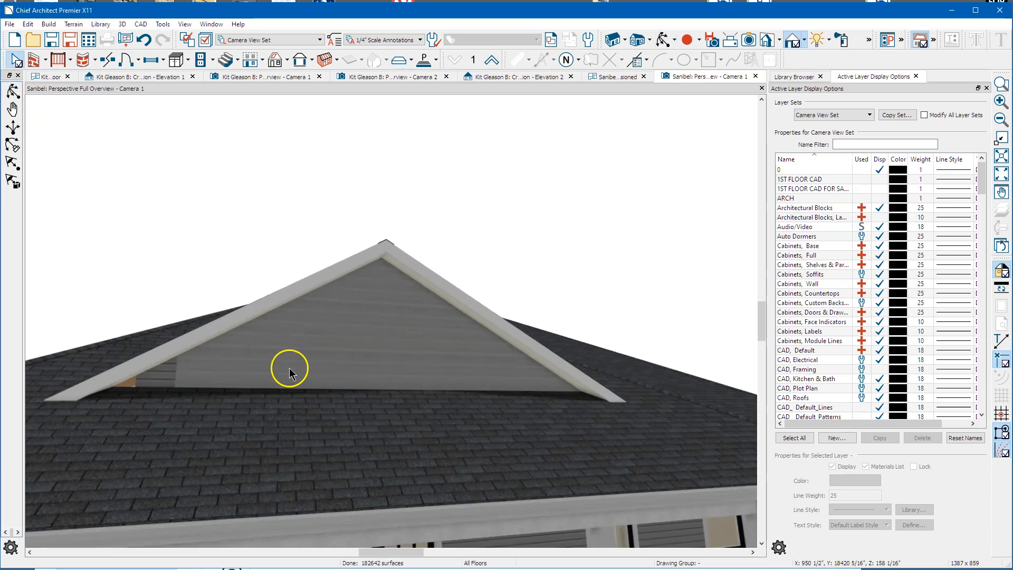
left_click(289, 368)
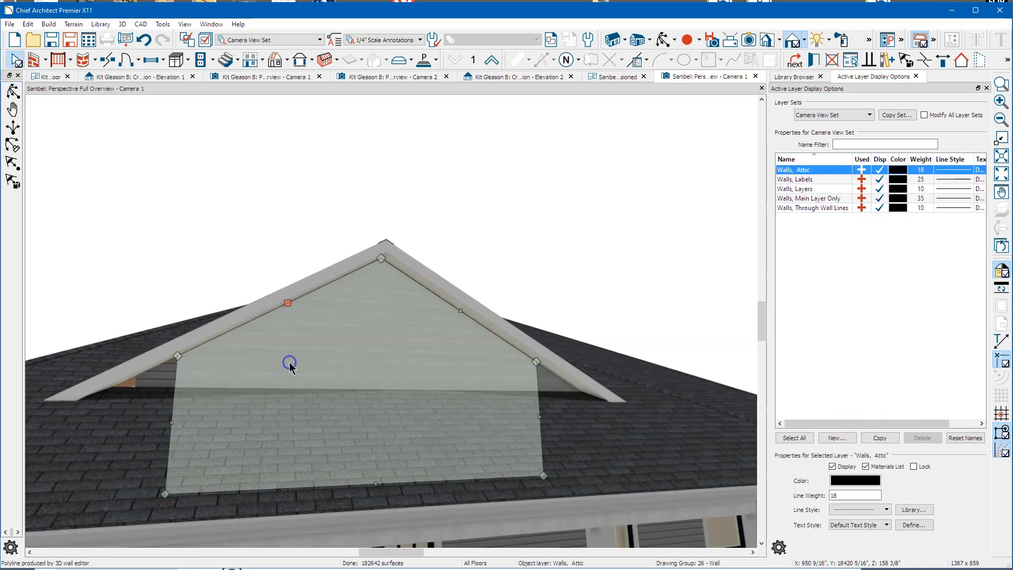
left_click_drag(167, 423, 108, 429)
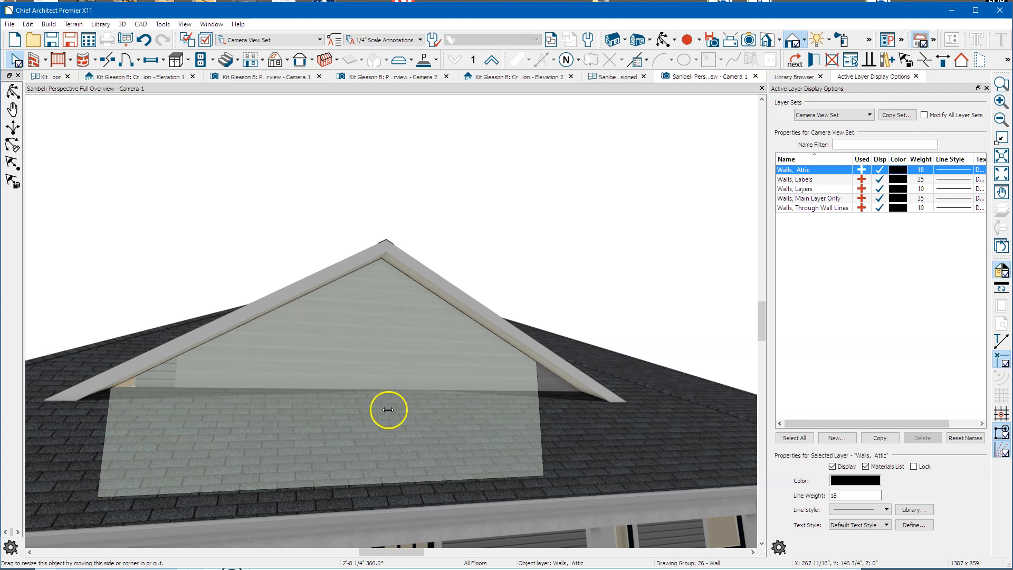
left_click_drag(536, 422, 589, 402)
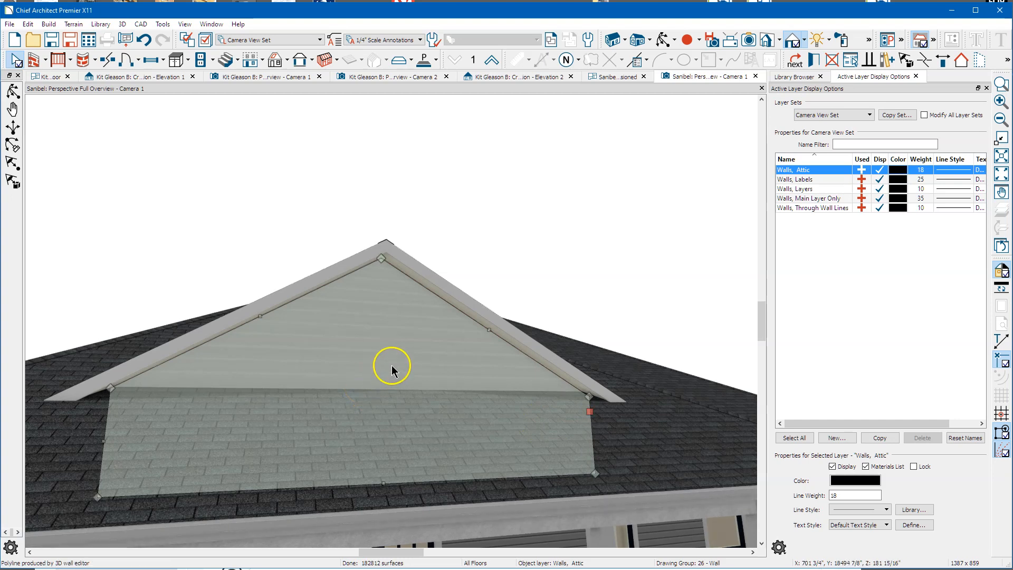
key("Escape")
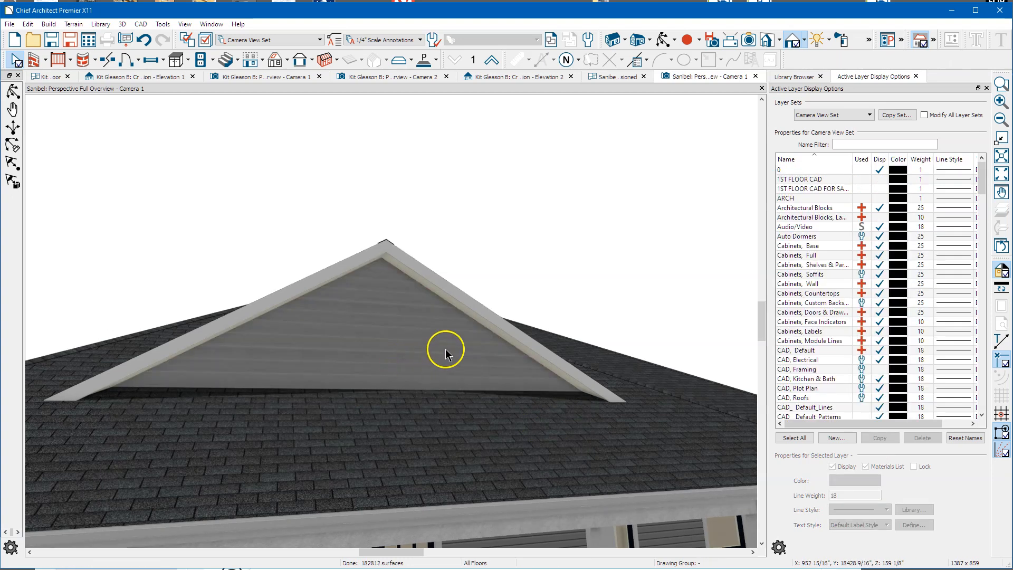
Step: Place a window in the porch gable's attic wall and centre it with Center Object
left_click(662, 43)
scroll(496, 196, "down", 5)
left_click_drag(491, 202, 513, 224)
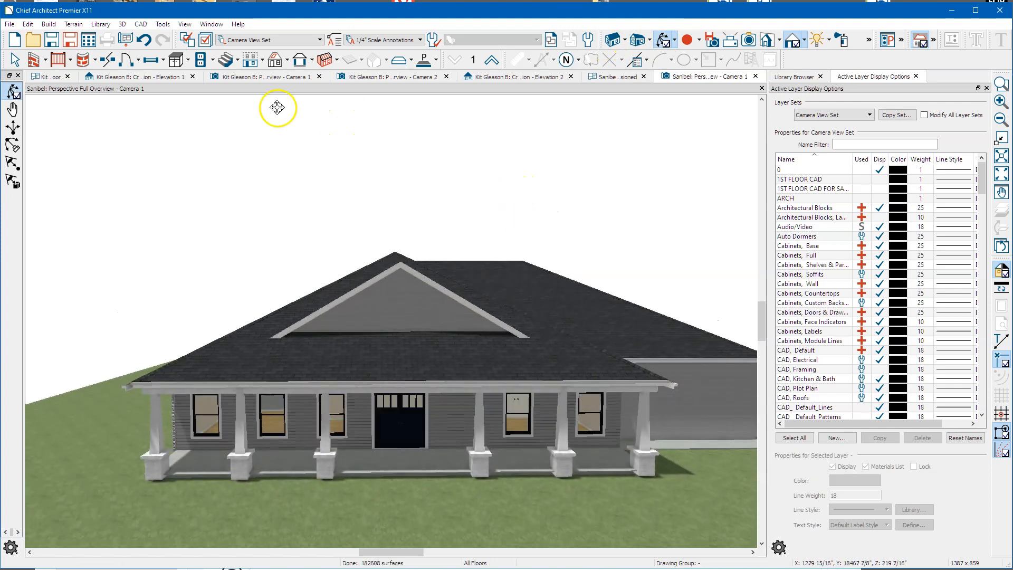
left_click(151, 60)
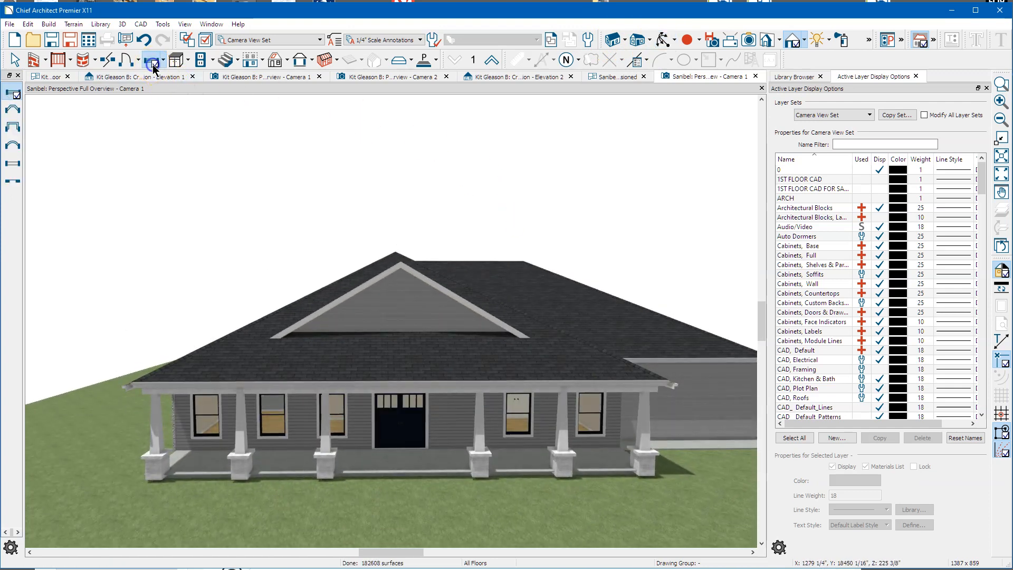
left_click(397, 310)
key("space")
left_click(395, 305)
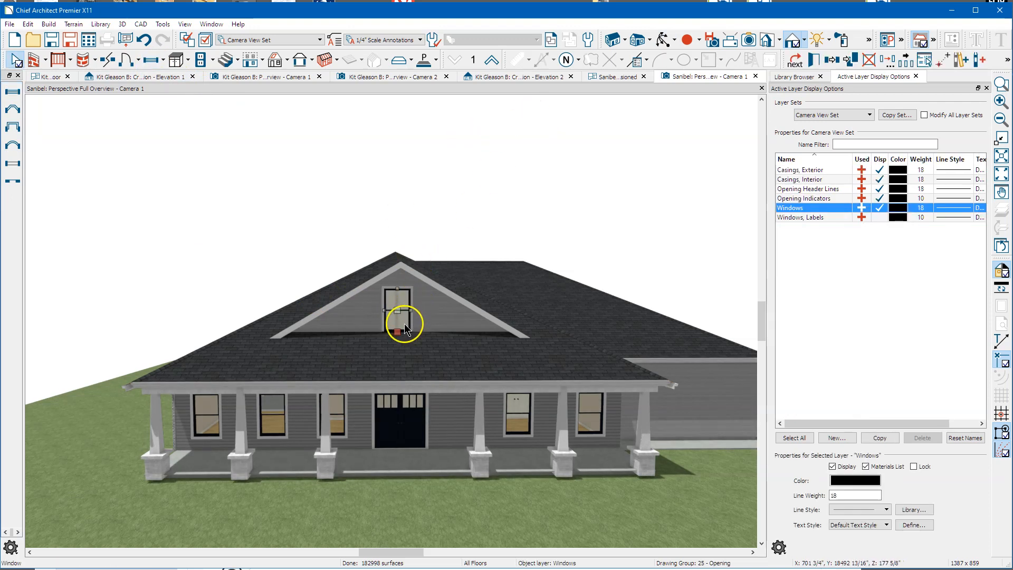
right_click(402, 321)
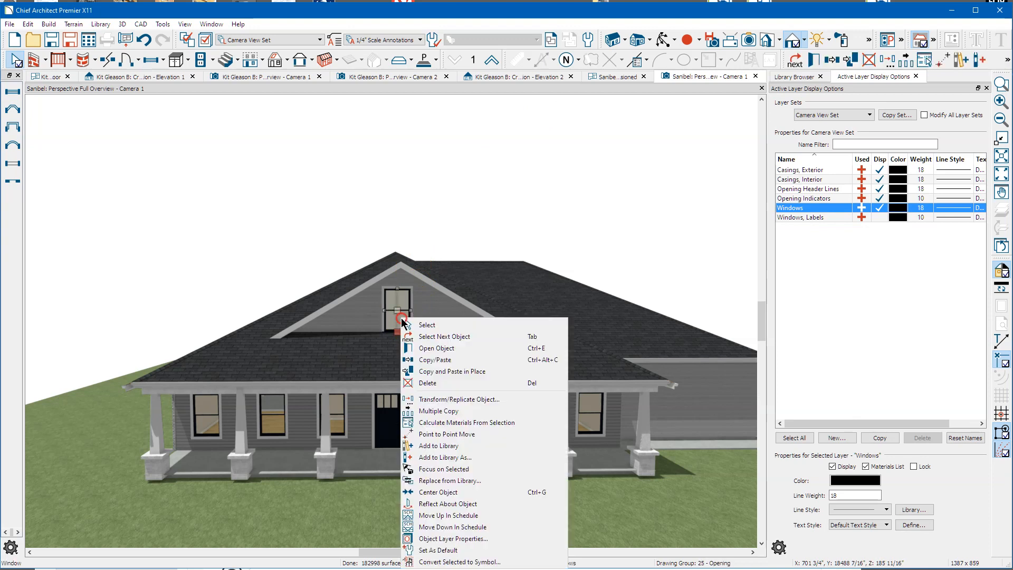
left_click(485, 492)
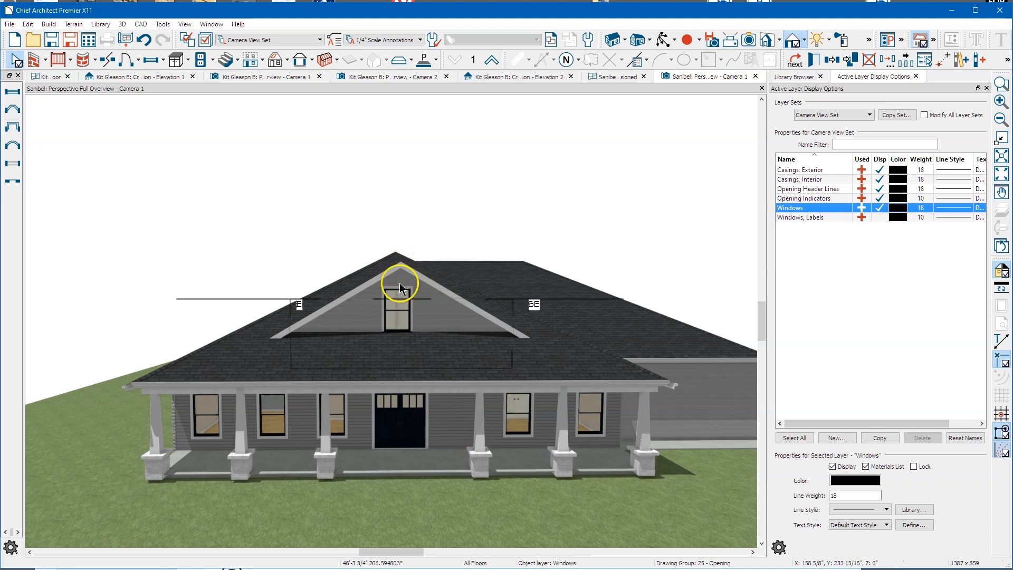
Step: Shorten the gable window by raising its bottom edge
scroll(399, 266, "up", 3)
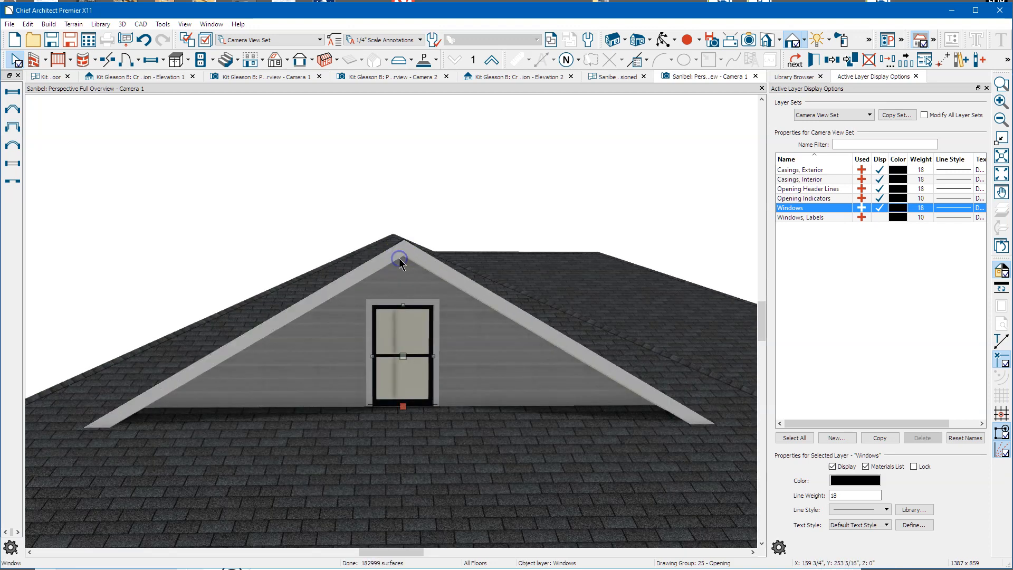
left_click(373, 233)
left_click(409, 346)
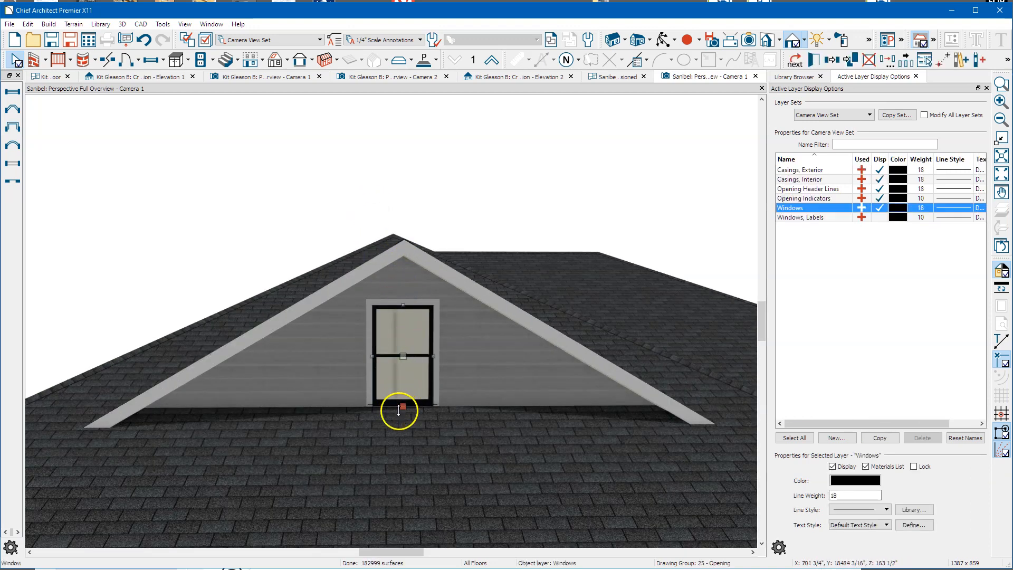
left_click_drag(402, 408, 402, 390)
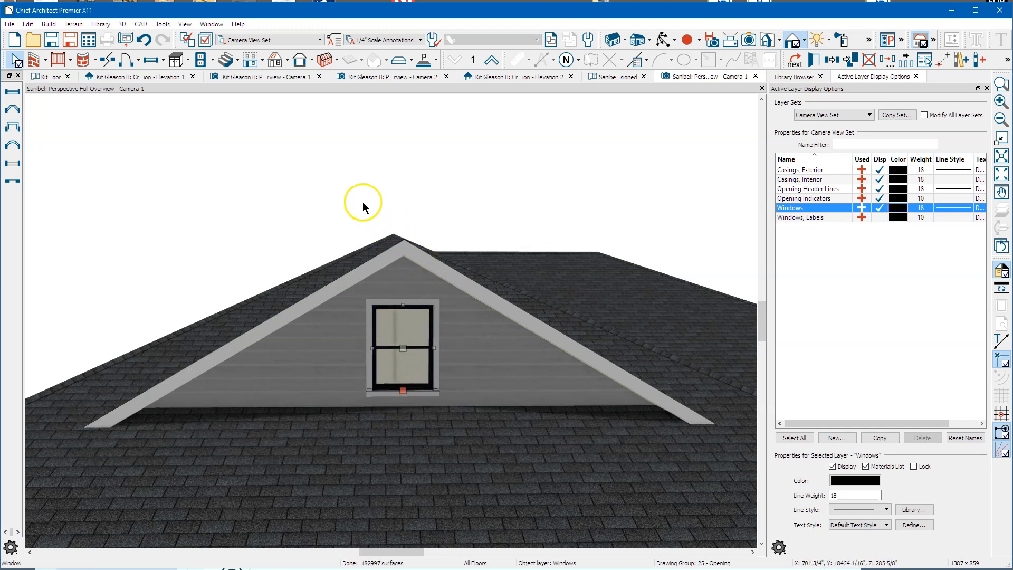
scroll(362, 202, "down", 5)
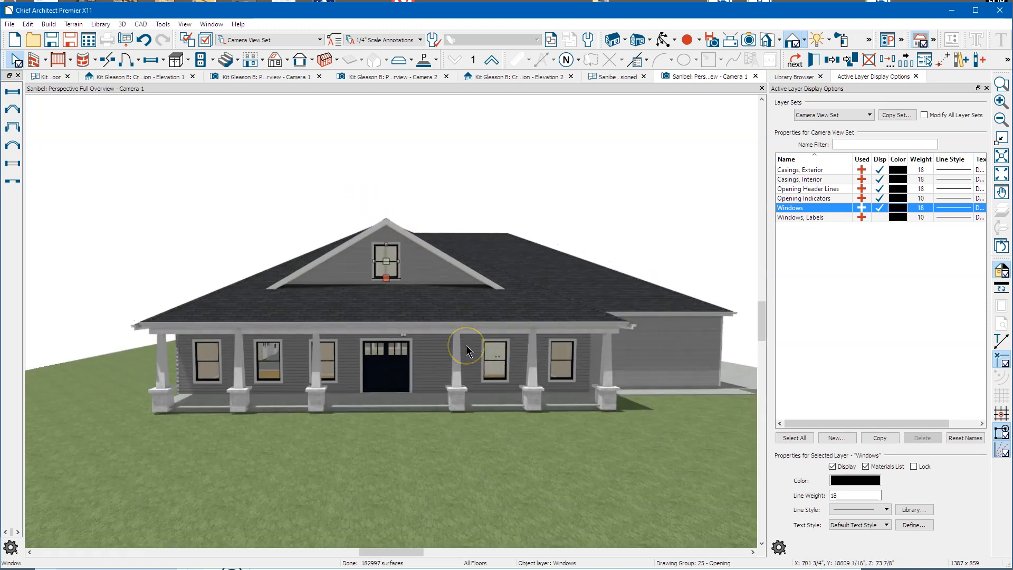
Step: Orbit toward the side porch and zoom in on the porch beam and front windows
left_click(660, 45)
left_click_drag(519, 205, 550, 203)
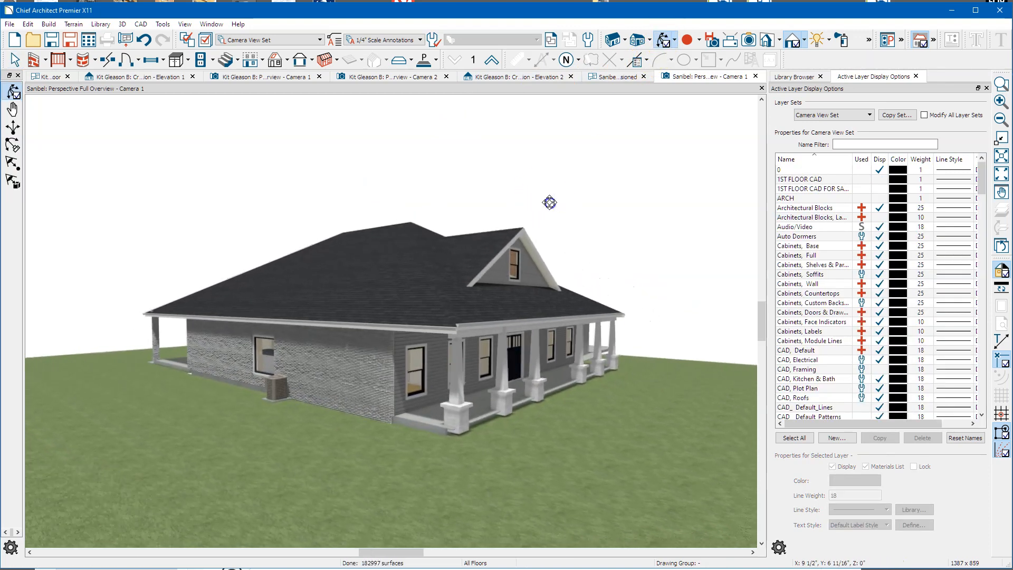
scroll(477, 300, "up", 2)
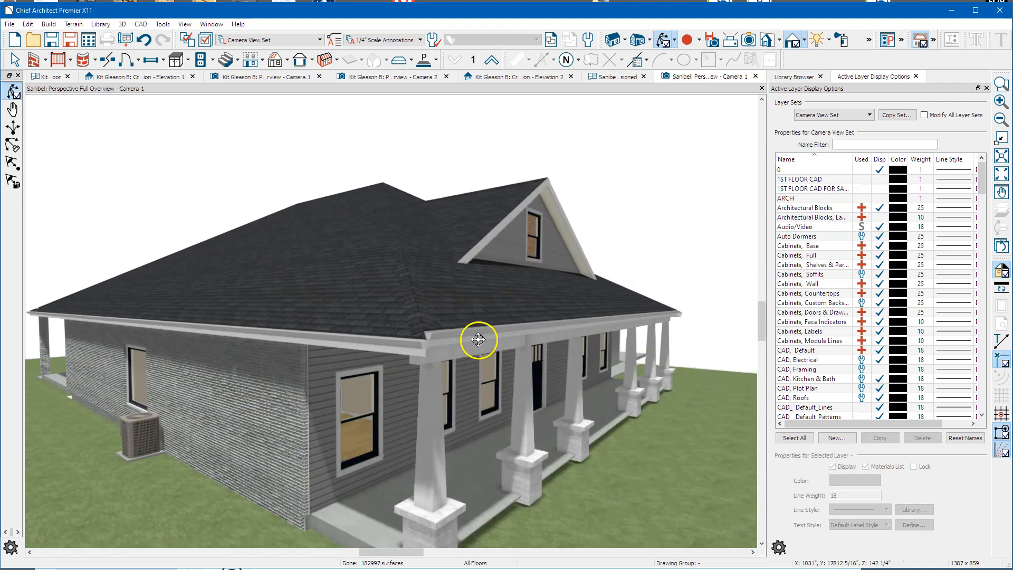
scroll(478, 339, "up", 1)
key("space")
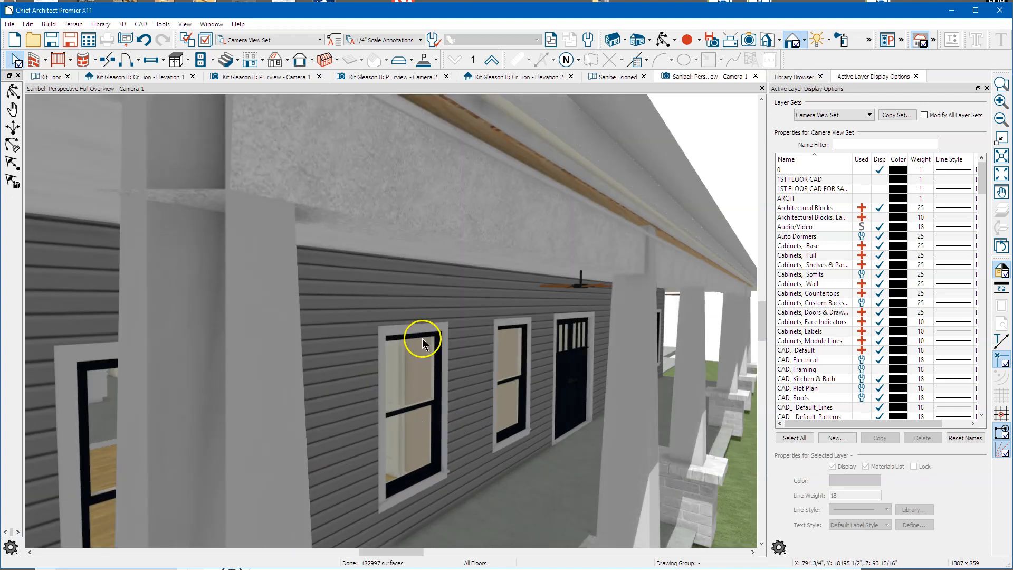
scroll(375, 231, "down", 3)
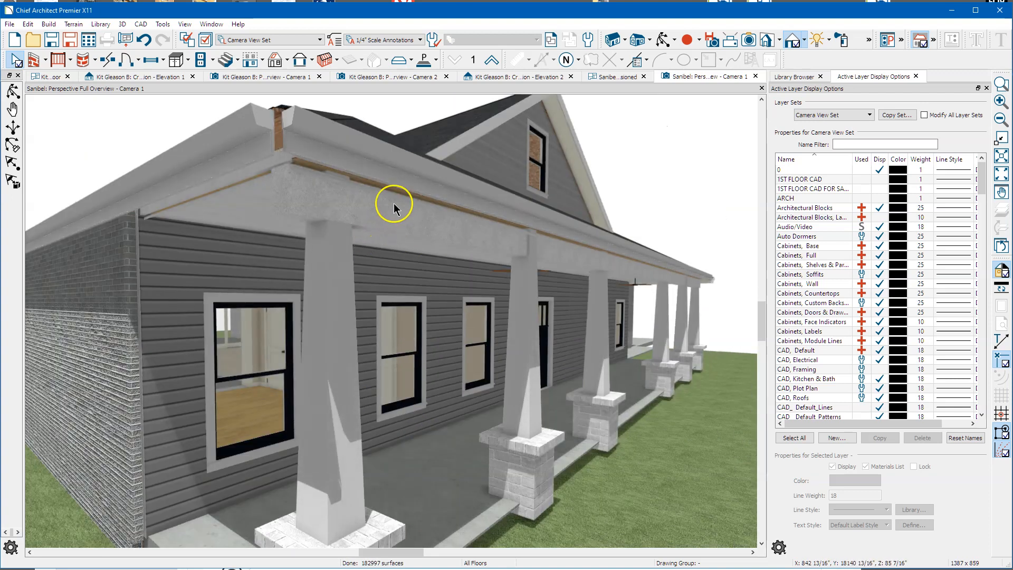
left_click(393, 203)
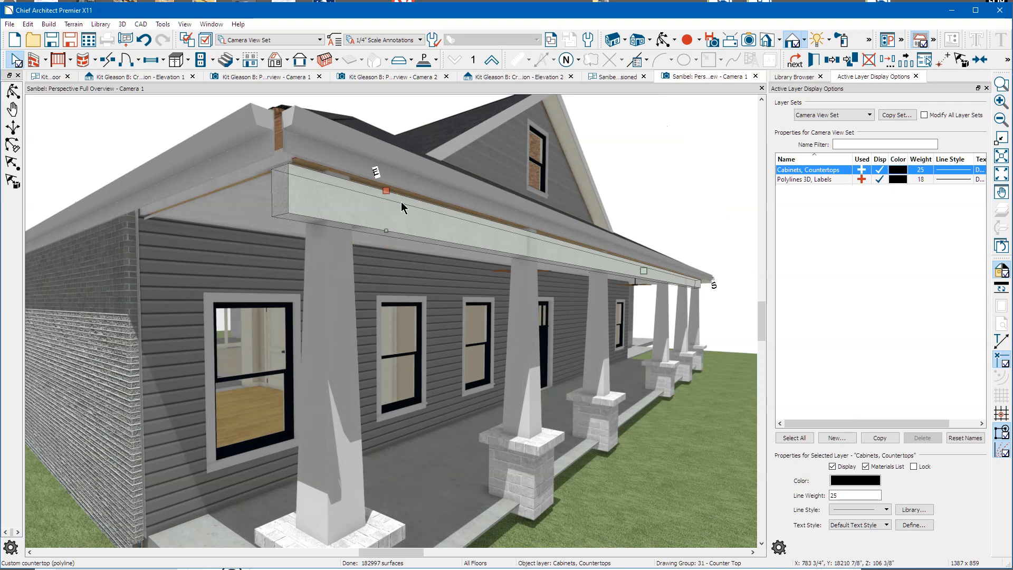
left_click(392, 205)
left_click(397, 225)
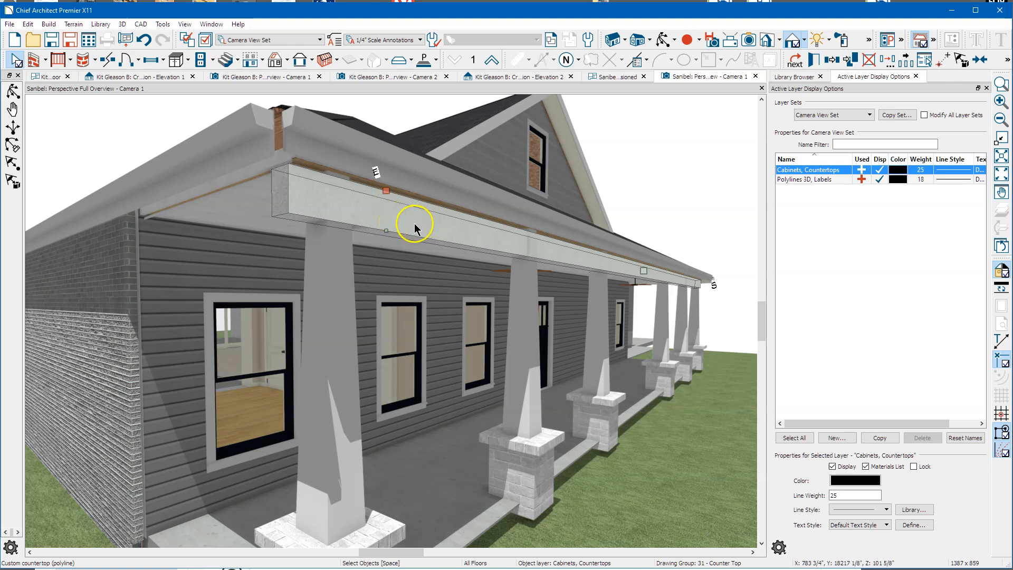
scroll(307, 404, "down", 2)
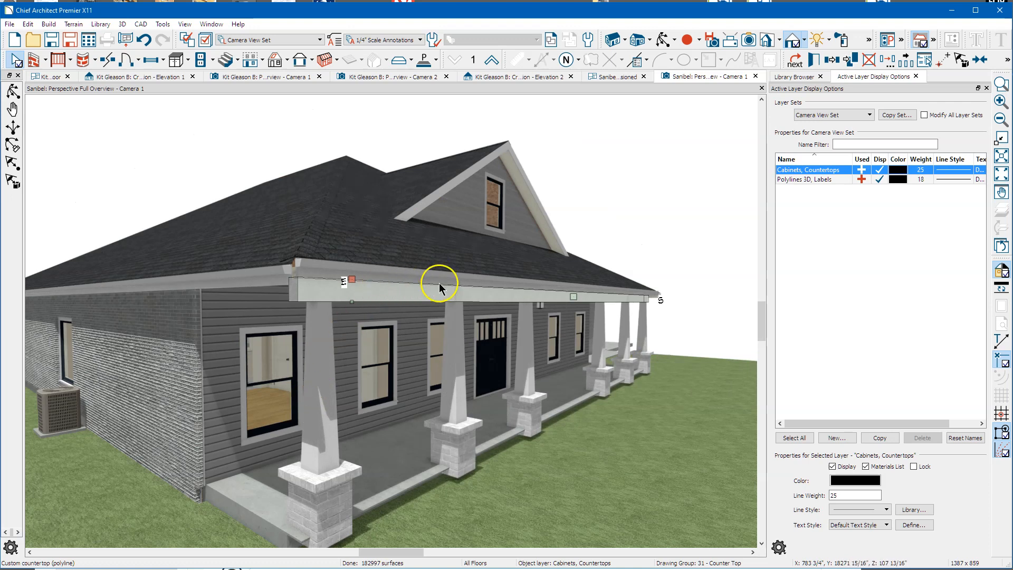
scroll(431, 289, "up", 2)
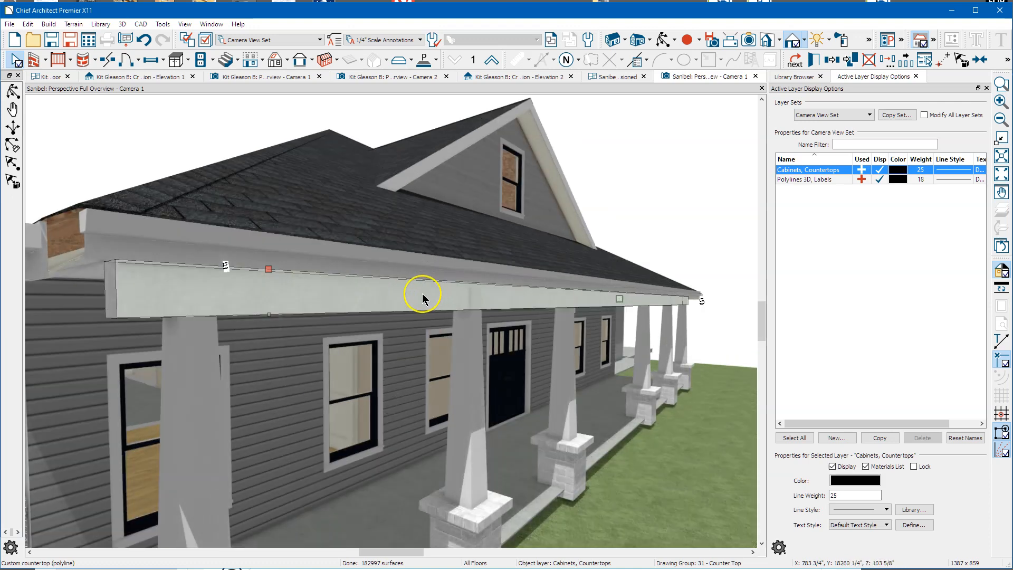
scroll(422, 293, "down", 2)
left_click(414, 302)
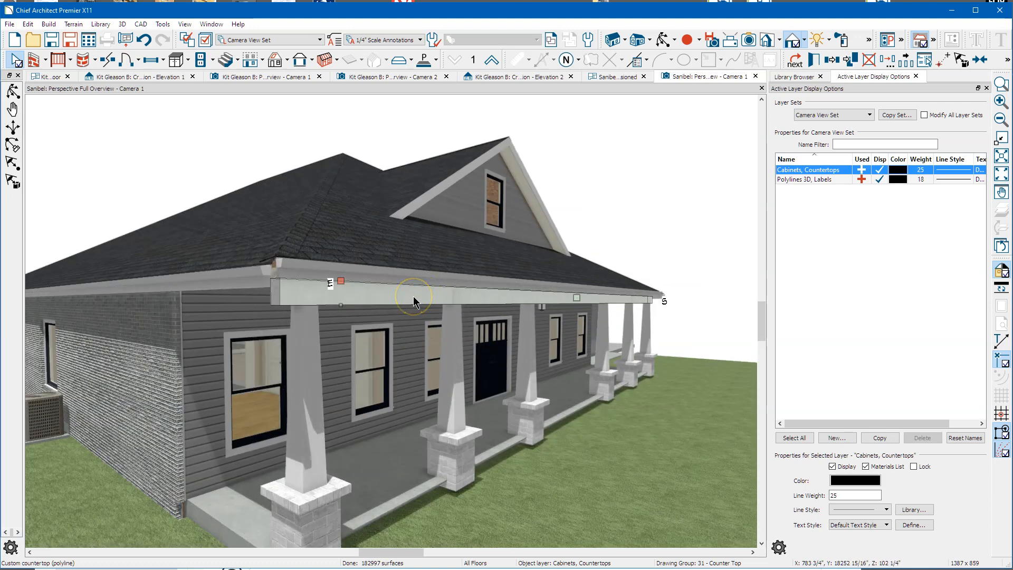
scroll(413, 297, "up", 2)
key("Escape")
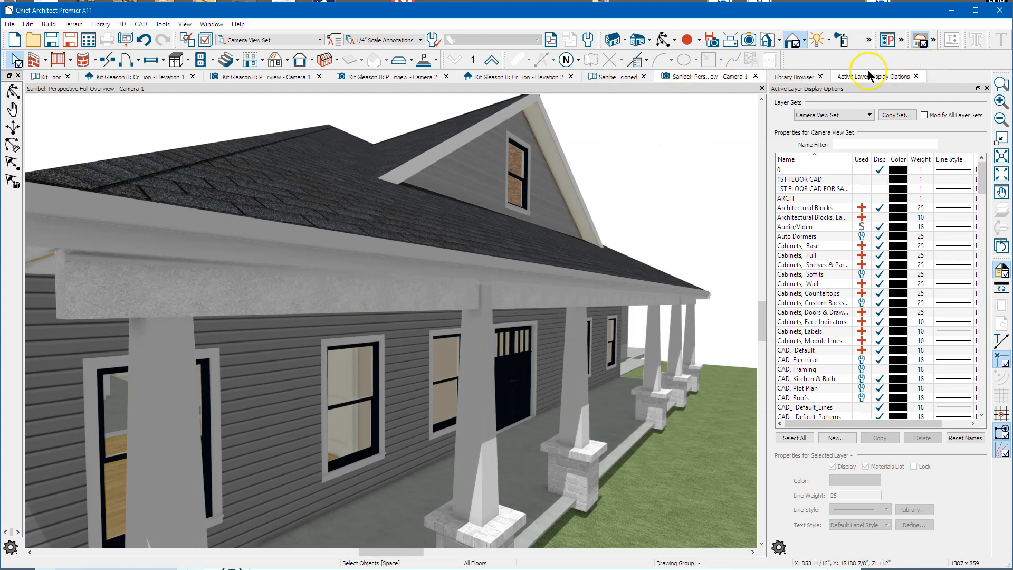
Step: Sample the porch column's white Brite_2 material and paint it onto the porch beam in Replace mode
left_click(901, 39)
left_click(901, 39)
left_click(868, 40)
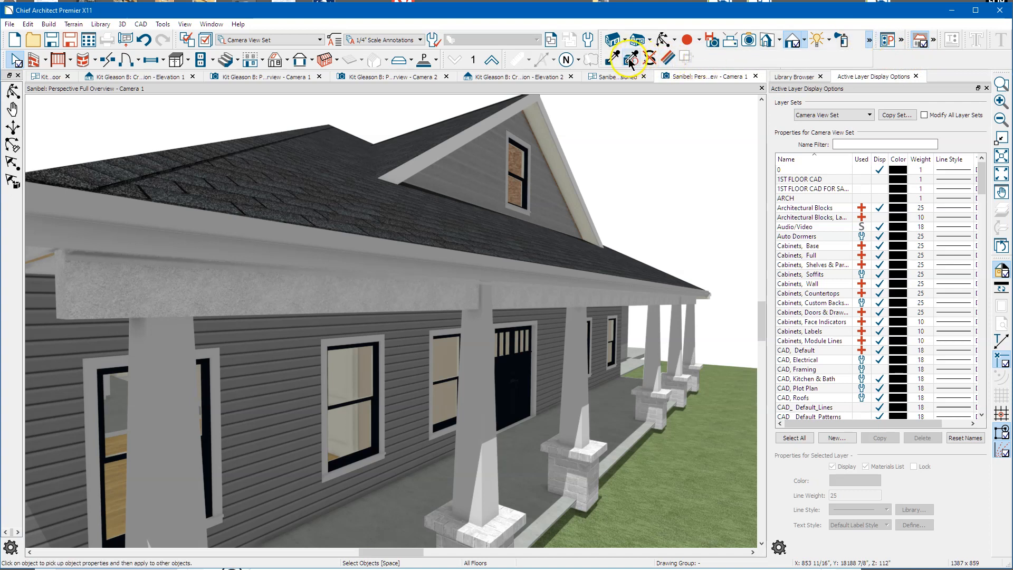
left_click(612, 60)
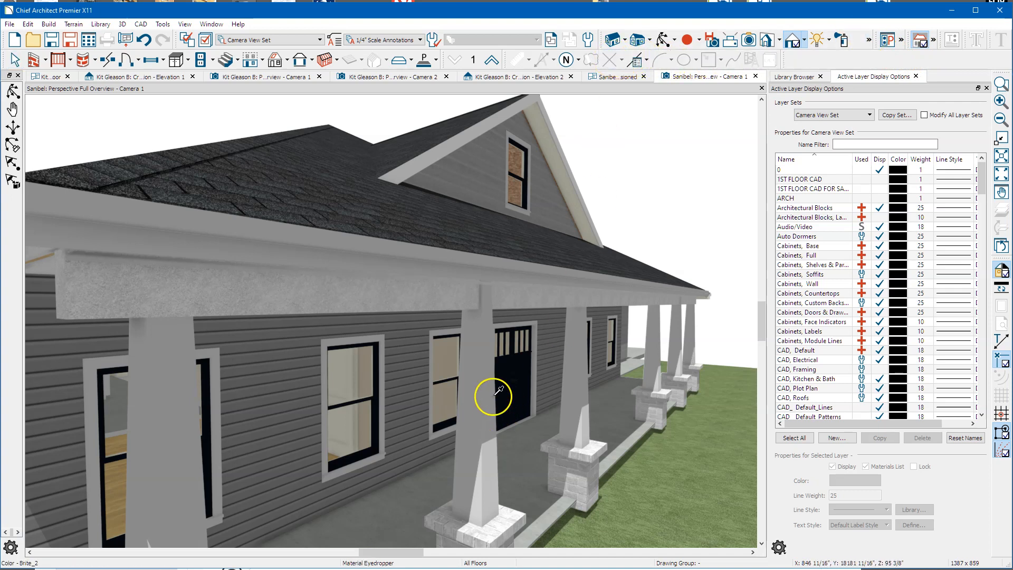
left_click(173, 392)
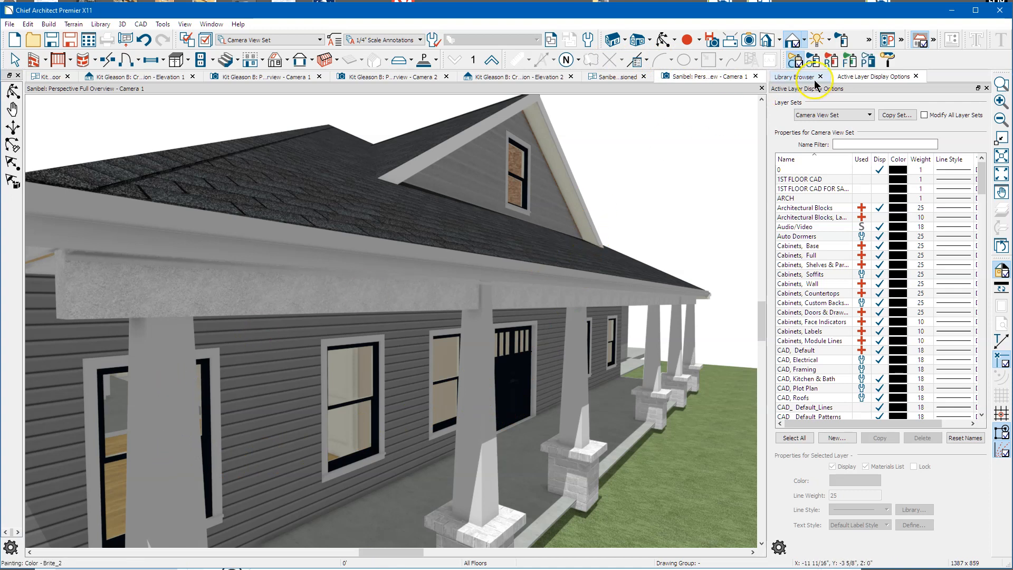
left_click(891, 62)
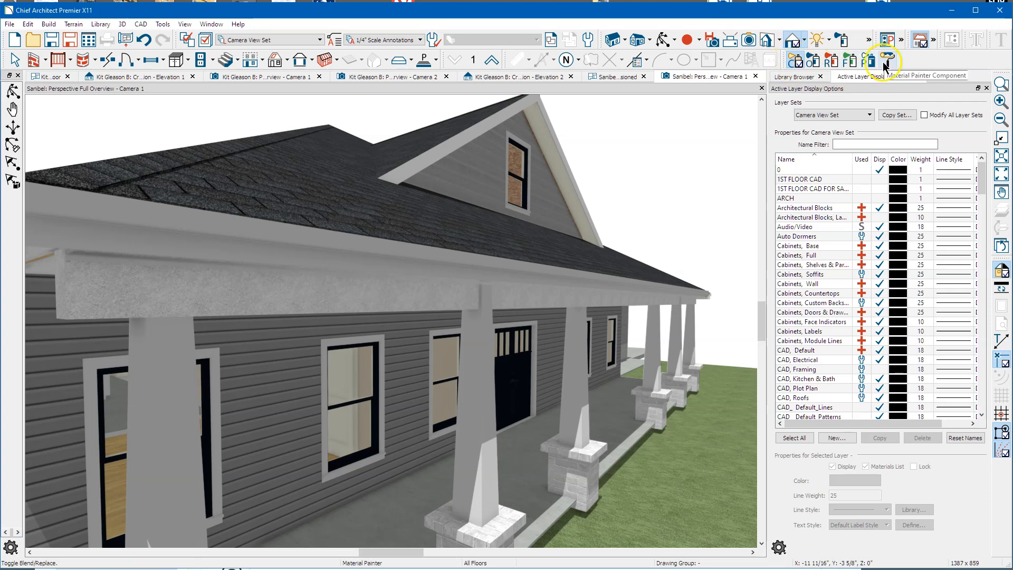
left_click(212, 295)
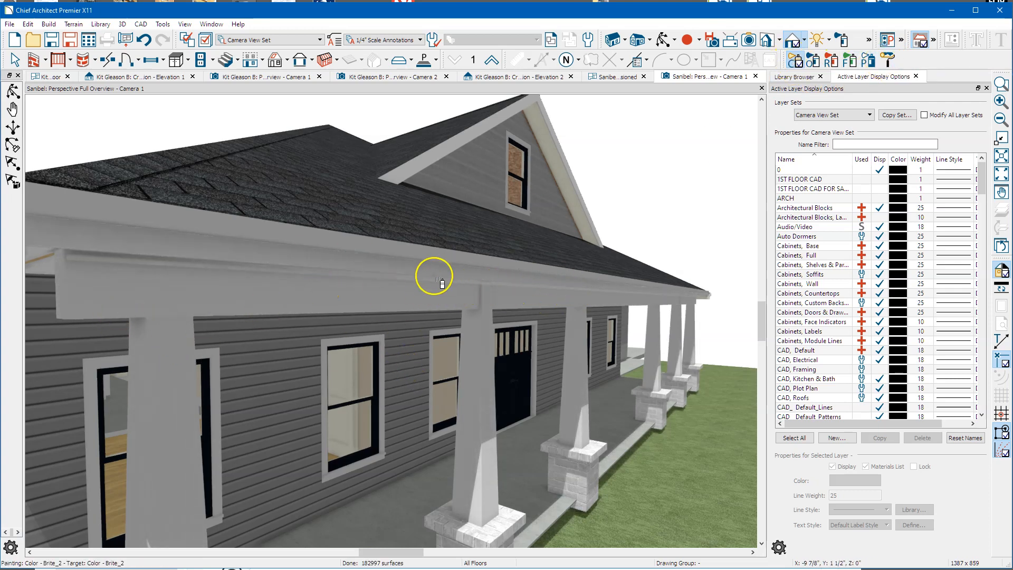
scroll(422, 269, "down", 3)
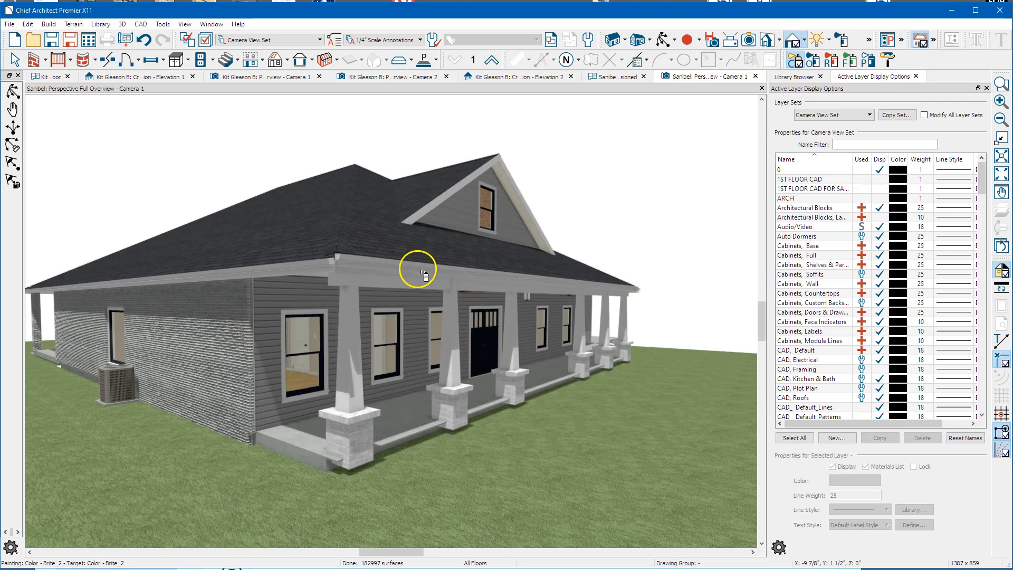